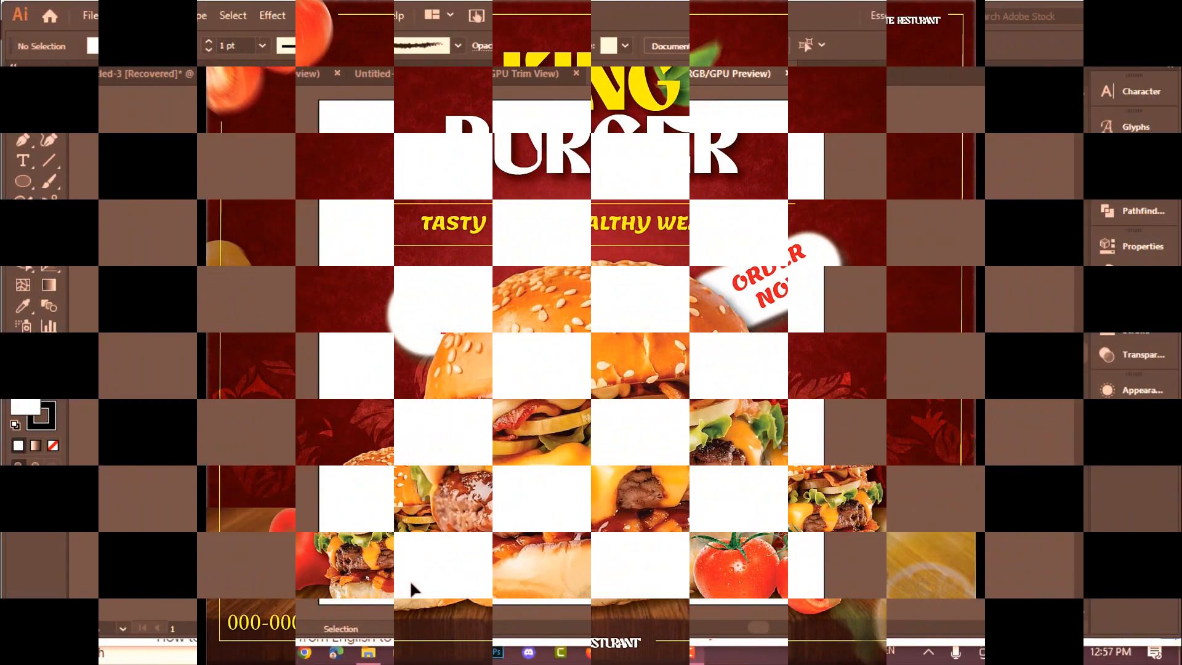
# Place the were image from the burger poster folder on the artboard, scale it down, move it up and embed it.
pyautogui.click(378, 658)
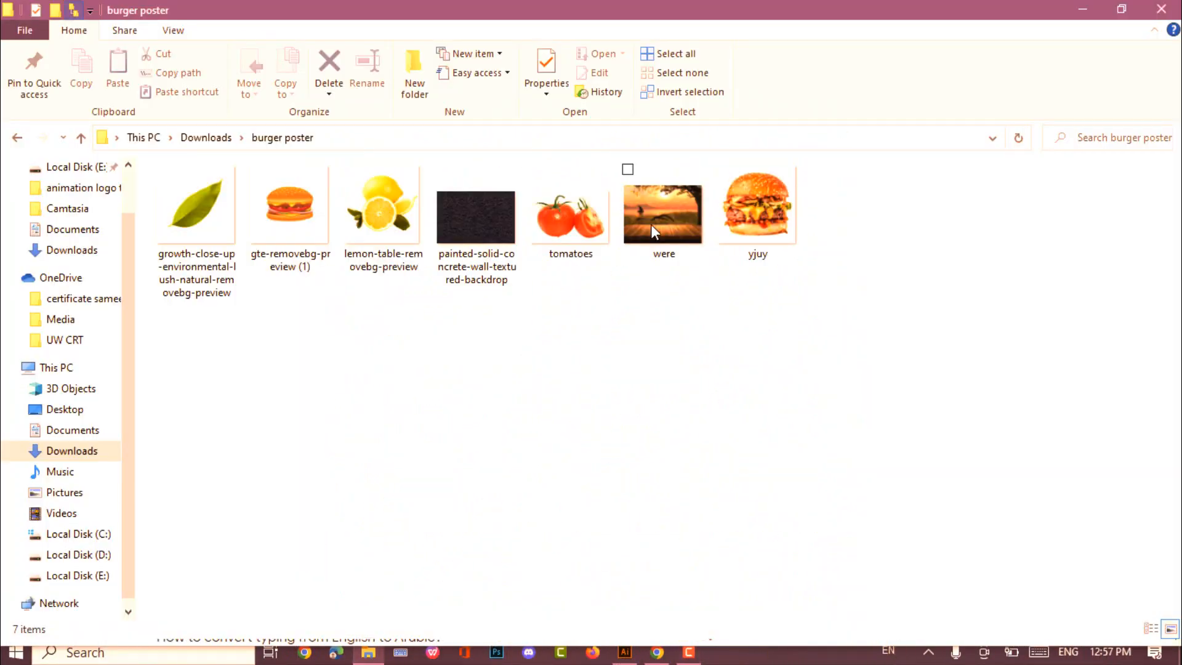
pyautogui.moveTo(651, 225); pyautogui.dragTo(597, 393)
pyautogui.scroll(1, 888, 256)
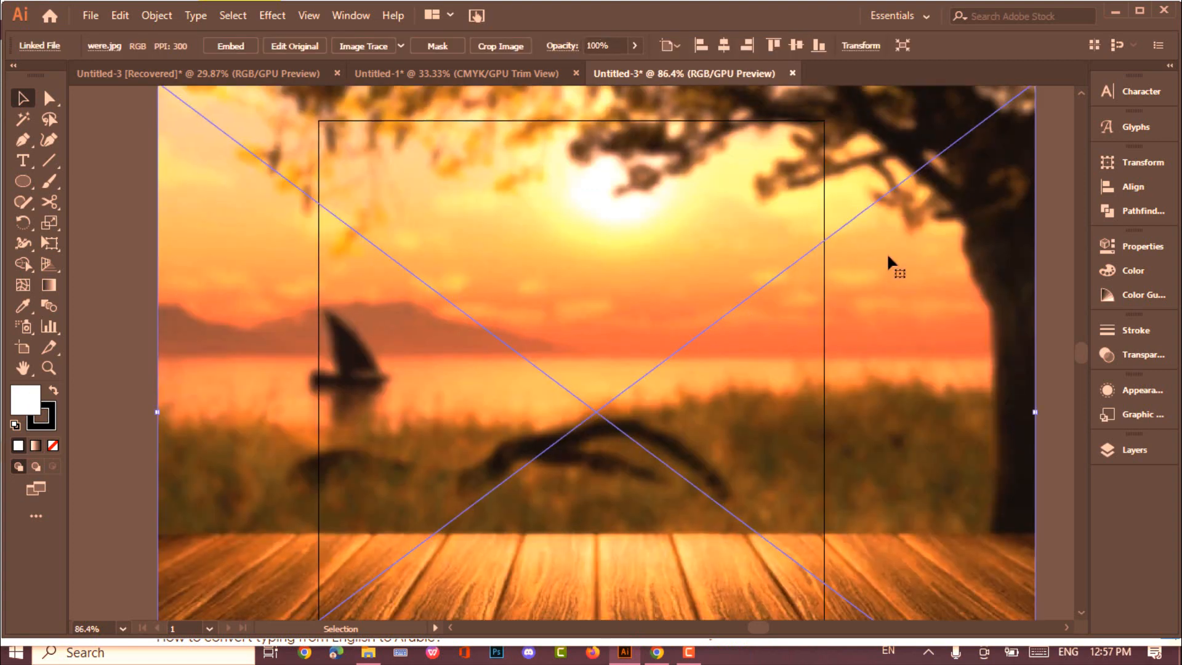
pyautogui.scroll(1, 888, 256)
pyautogui.moveTo(1035, 103); pyautogui.dragTo(887, 215)
pyautogui.scroll(-2, 790, 253)
pyautogui.moveTo(446, 387); pyautogui.dragTo(428, 291)
pyautogui.click(231, 46)
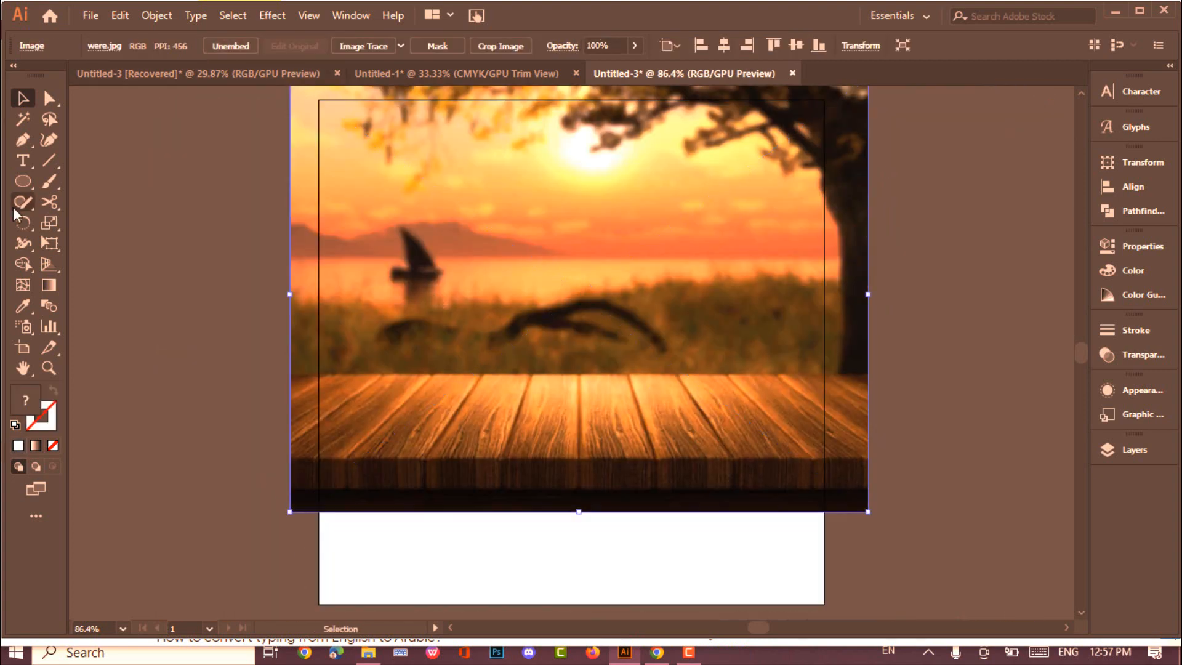
# Outline the wooden table part of the image with the Pen tool and clip the image to that shape.
pyautogui.click(290, 377)
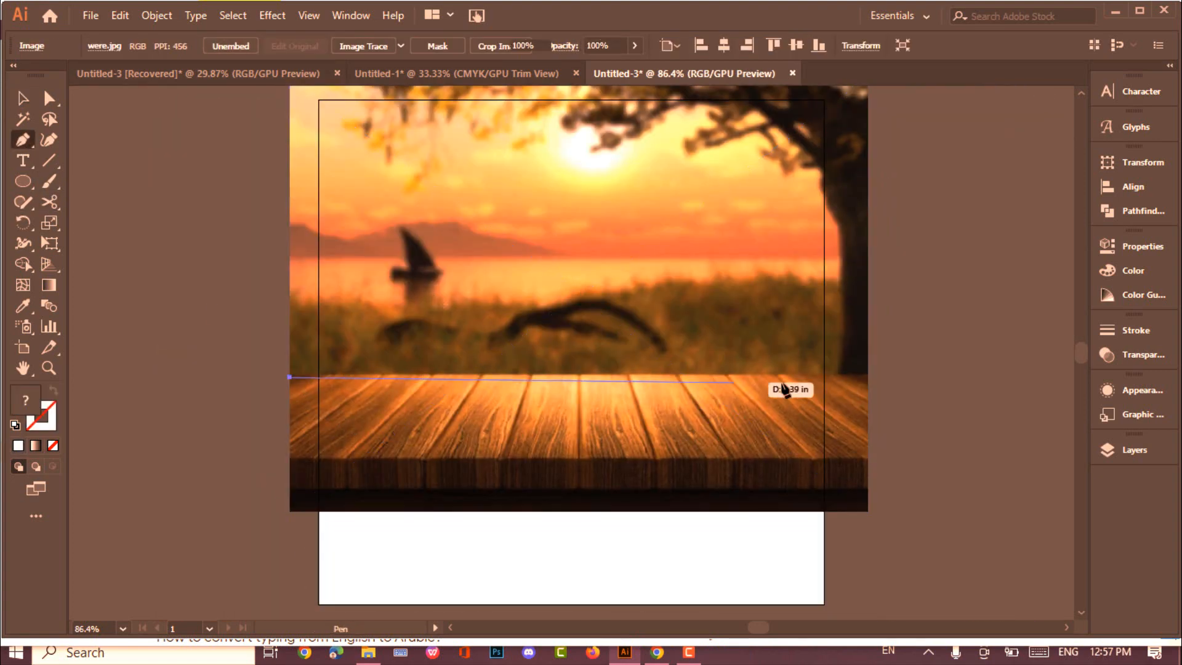
pyautogui.click(867, 380)
pyautogui.click(868, 511)
pyautogui.click(290, 511)
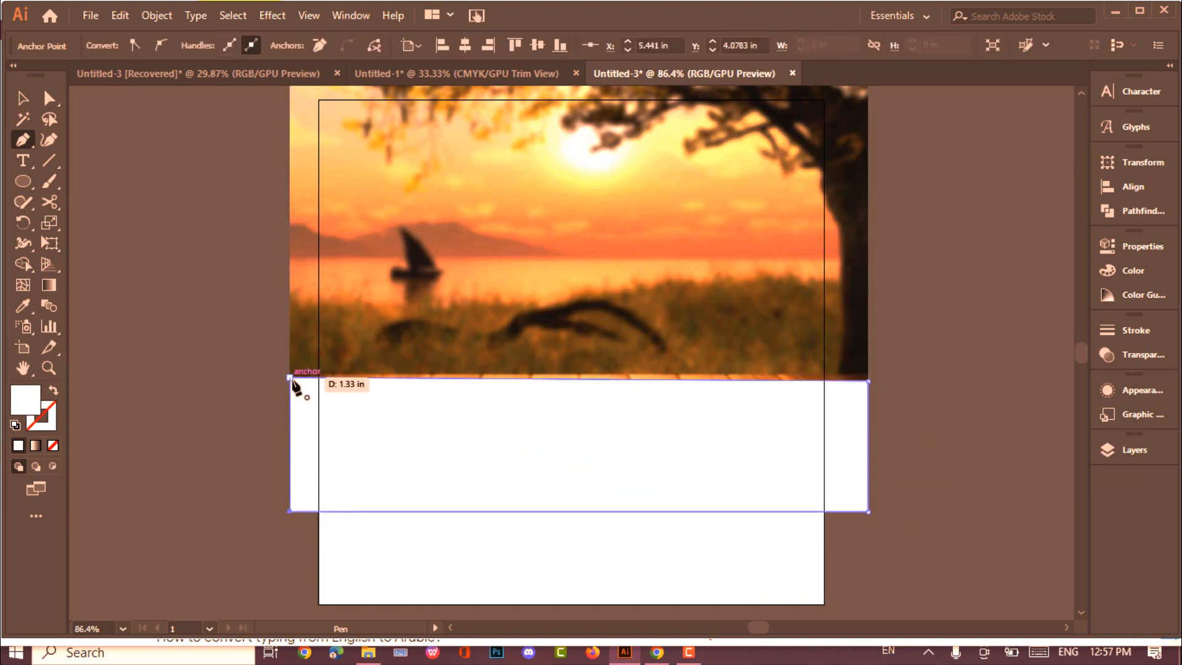
pyautogui.rightClick(617, 269)
pyautogui.click(689, 390)
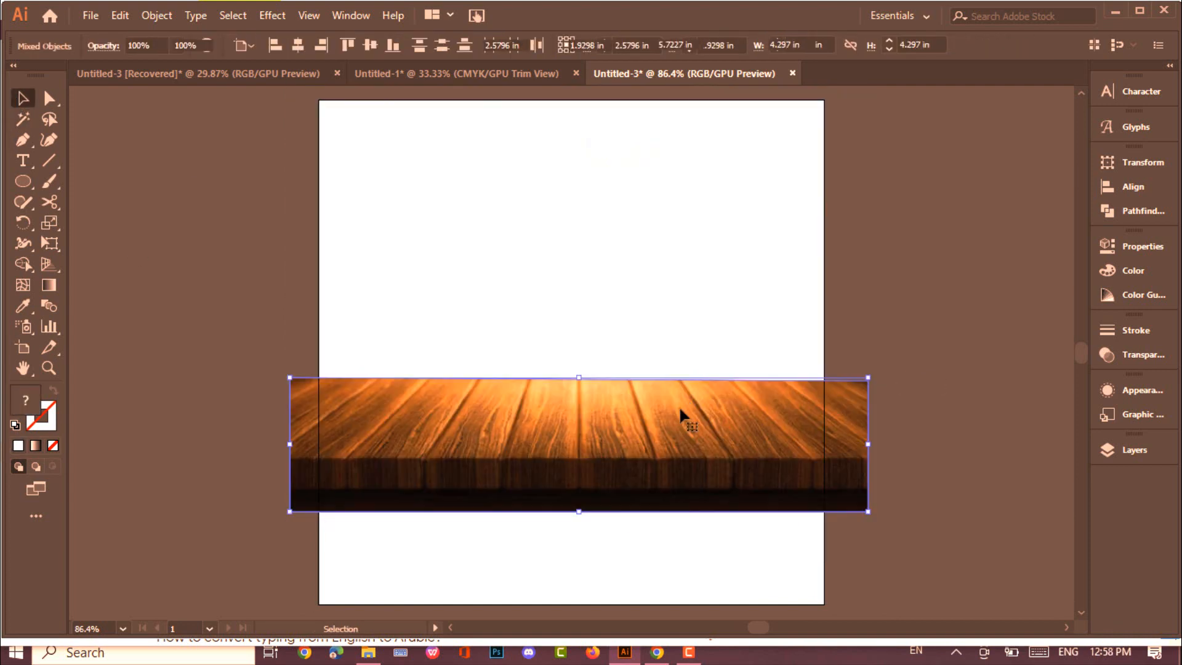
# Move the clipped wooden table down, fit it to the 5 in artboard width and stretch it to about 1.6 in high.
pyautogui.moveTo(678, 405); pyautogui.dragTo(682, 470)
pyautogui.moveTo(867, 475); pyautogui.dragTo(824, 475)
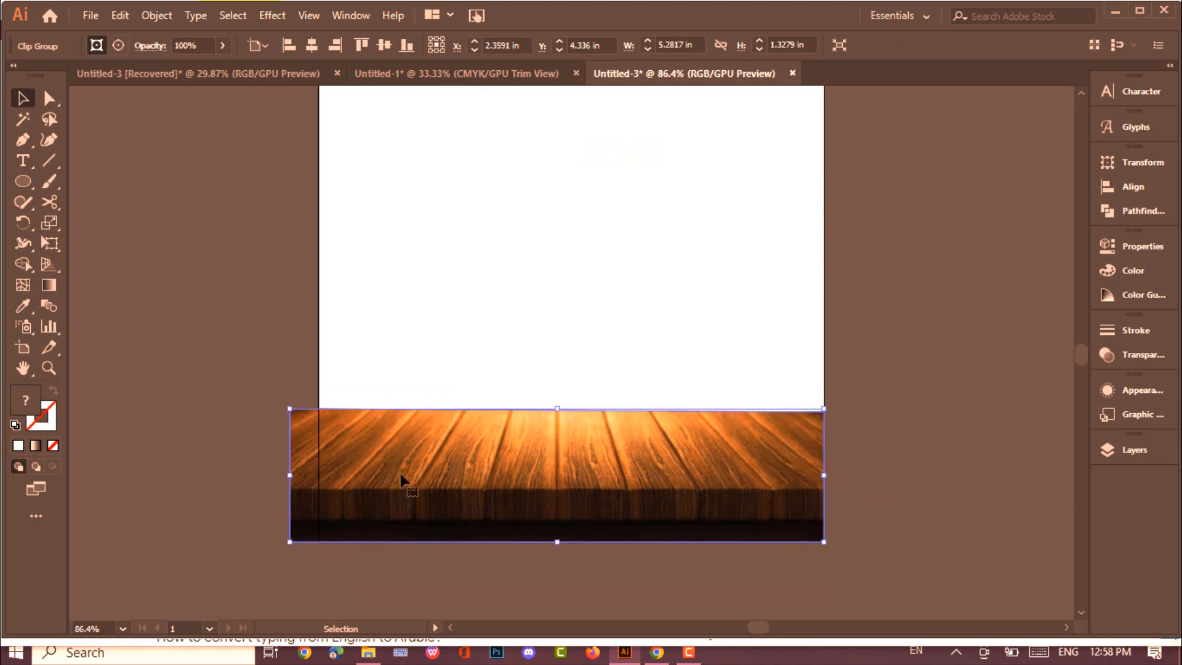
pyautogui.moveTo(290, 475); pyautogui.dragTo(318, 475)
pyautogui.moveTo(571, 541); pyautogui.dragTo(573, 577)
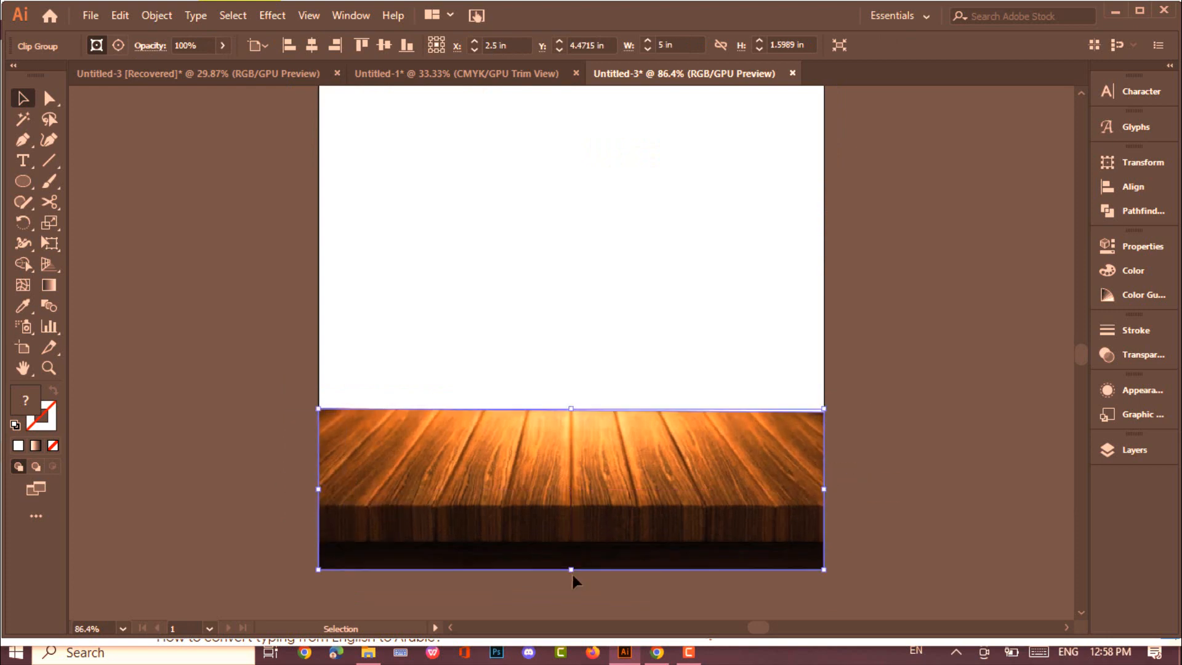
pyautogui.click(871, 316)
pyautogui.moveTo(520, 480)
pyautogui.mouseDown()
pyautogui.moveTo(535, 450)
pyautogui.moveTo(533, 477)
pyautogui.mouseUp()
pyautogui.click(876, 429)
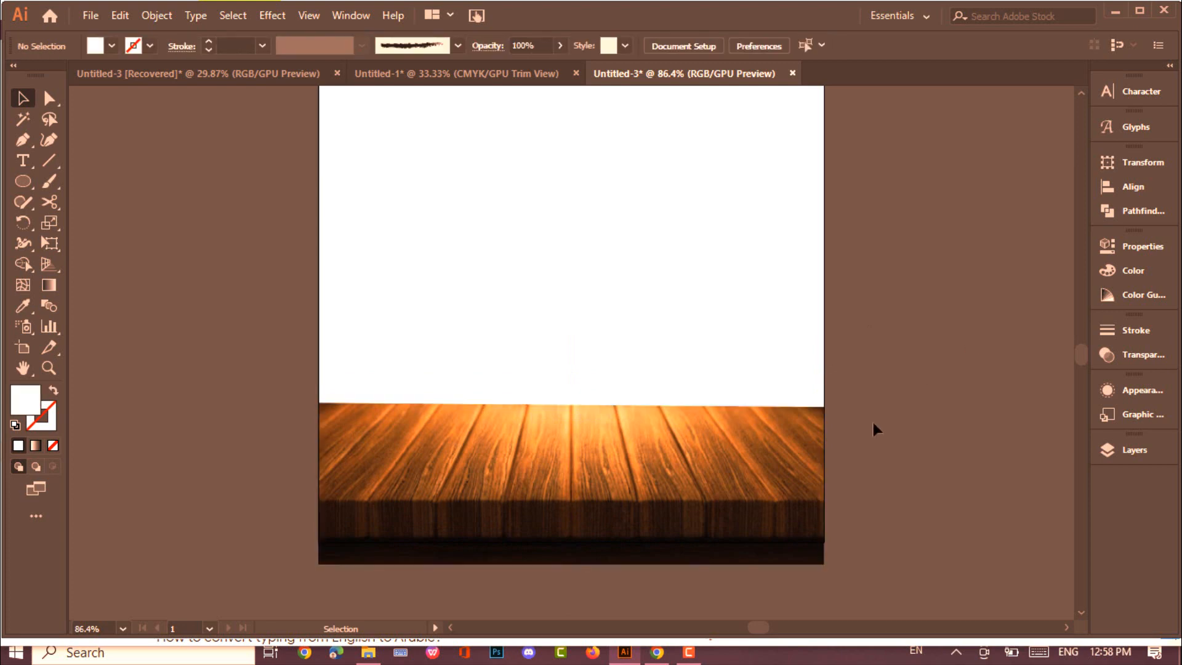
# Preview the artwork cropped to the artboard with Trim View, and turn the view off again.
pyautogui.click(308, 15)
pyautogui.click(391, 110)
pyautogui.click(195, 15)
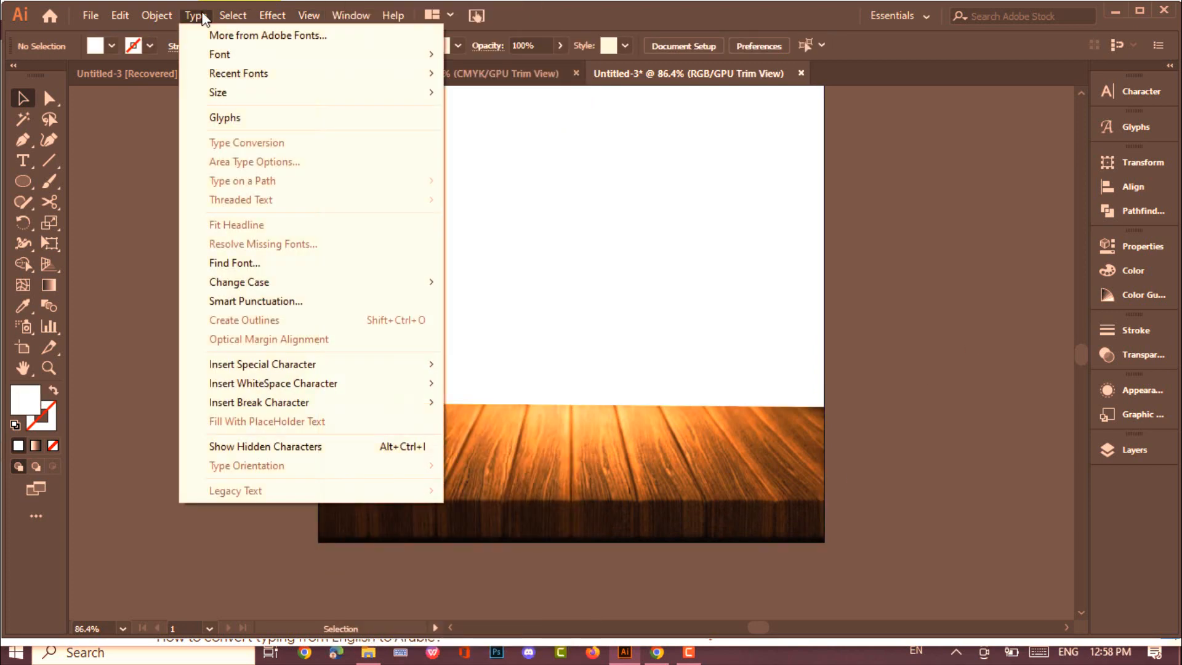
pyautogui.click(390, 111)
# Draw a rectangle across the artboard from its top edge to behind the table's top, and send it backward behind the wood.
pyautogui.press('m')
pyautogui.moveTo(314, 99); pyautogui.dragTo(824, 512)
pyautogui.press('v')
pyautogui.rightClick(461, 153)
pyautogui.moveTo(554, 421)
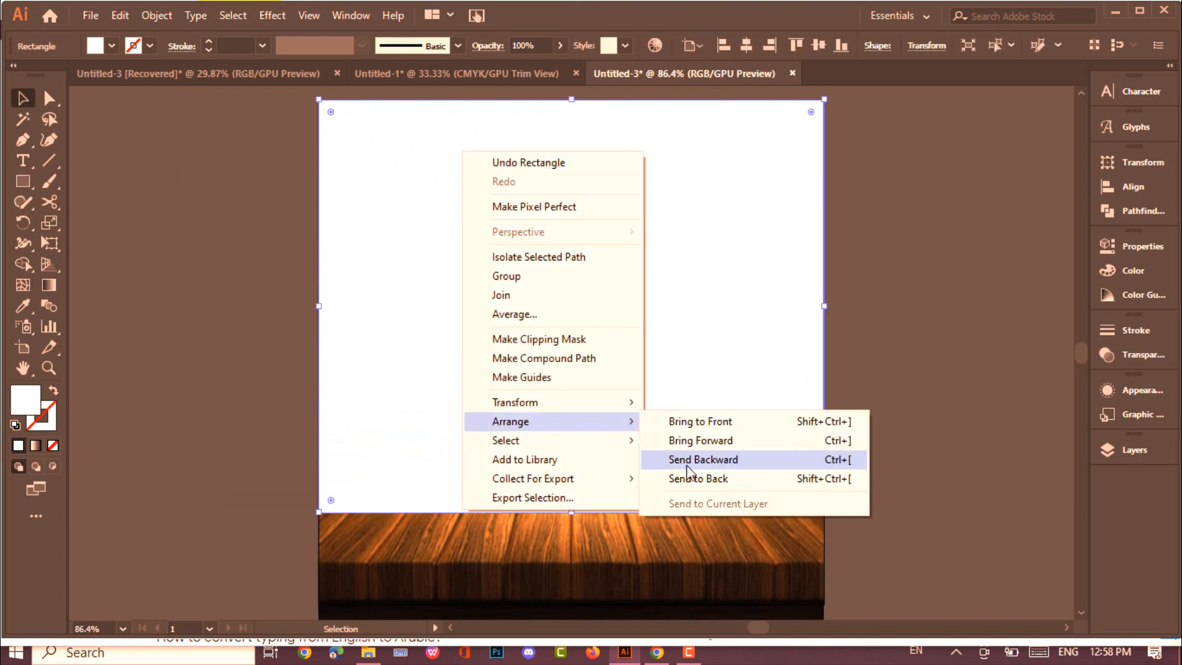
pyautogui.click(675, 456)
# Apply a gradient fill to the background rectangle and set its first colour stop to red.
pyautogui.click(35, 445)
pyautogui.click(141, 333)
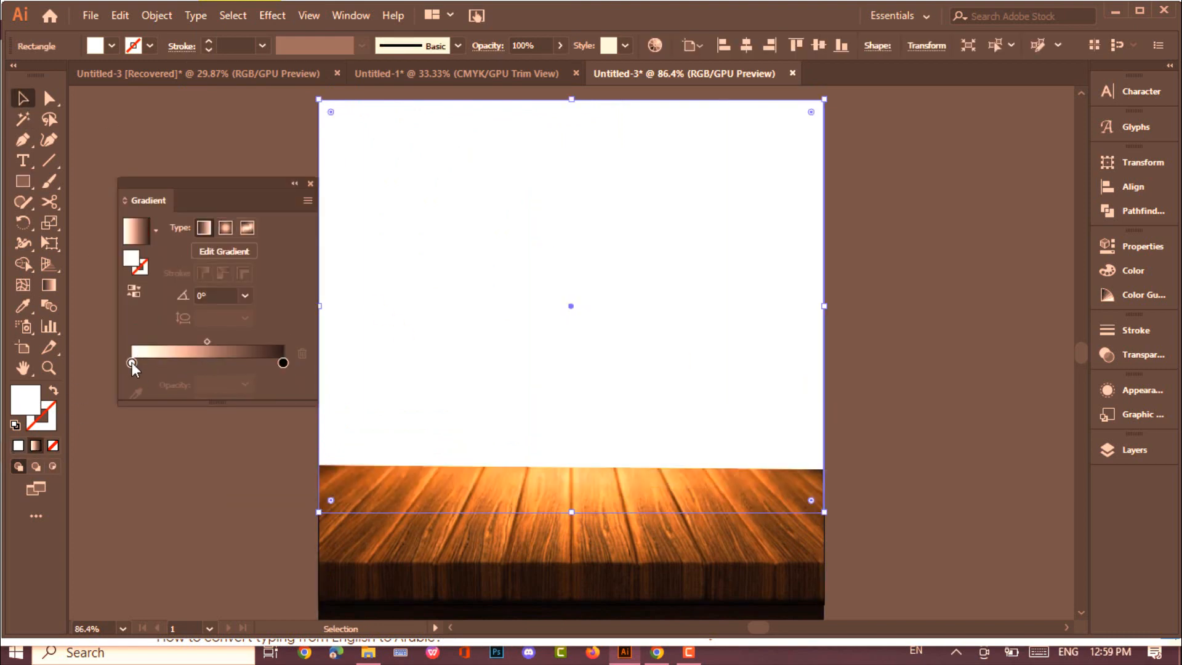
pyautogui.doubleClick(131, 362)
pyautogui.click(60, 455)
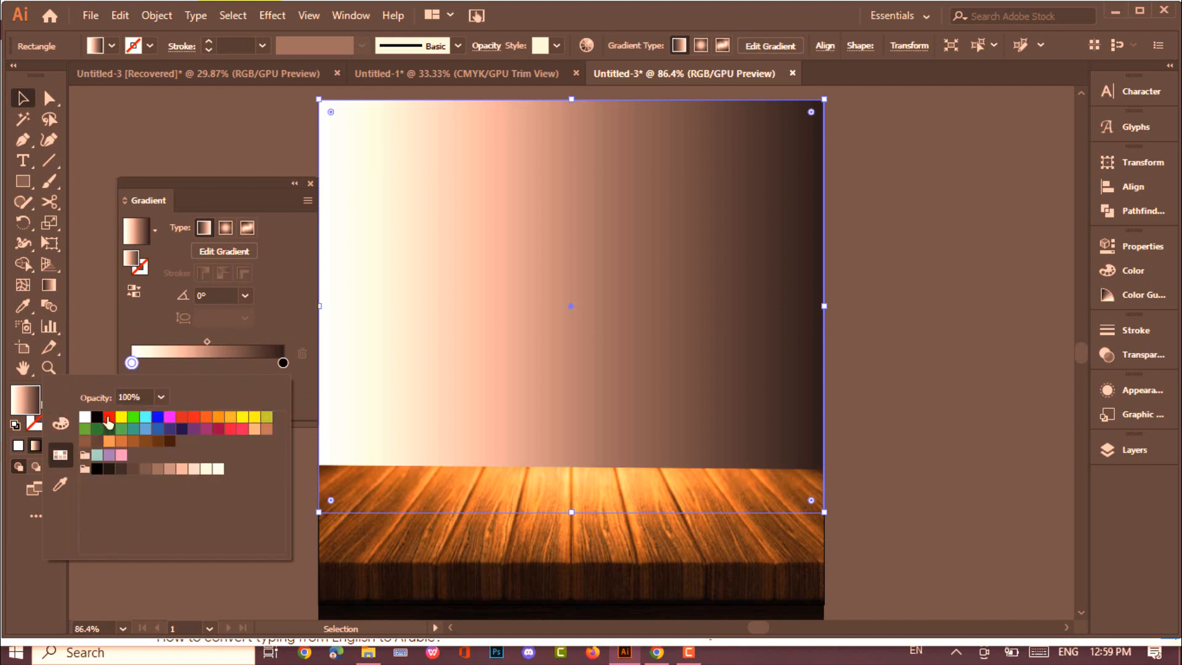
pyautogui.click(108, 416)
# Set the gradient's end stop to a dark red with R 41, G 0, B 0 and make the gradient radial.
pyautogui.doubleClick(283, 362)
pyautogui.click(109, 416)
pyautogui.click(61, 423)
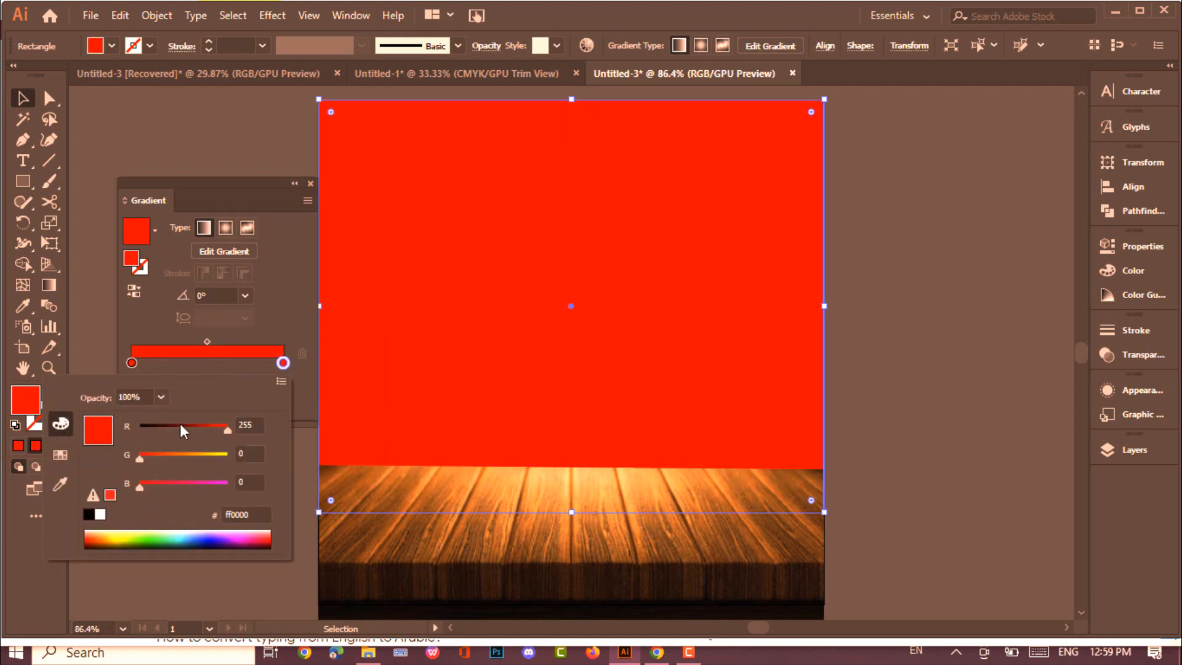
pyautogui.moveTo(179, 424); pyautogui.dragTo(148, 423)
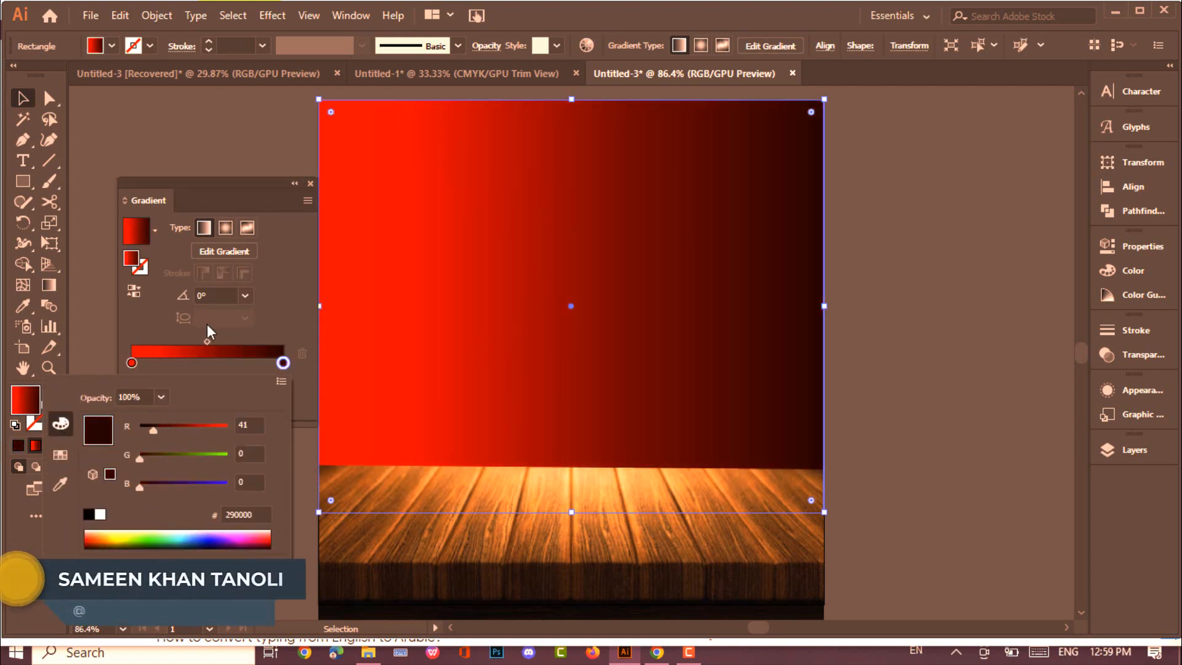
pyautogui.click(225, 228)
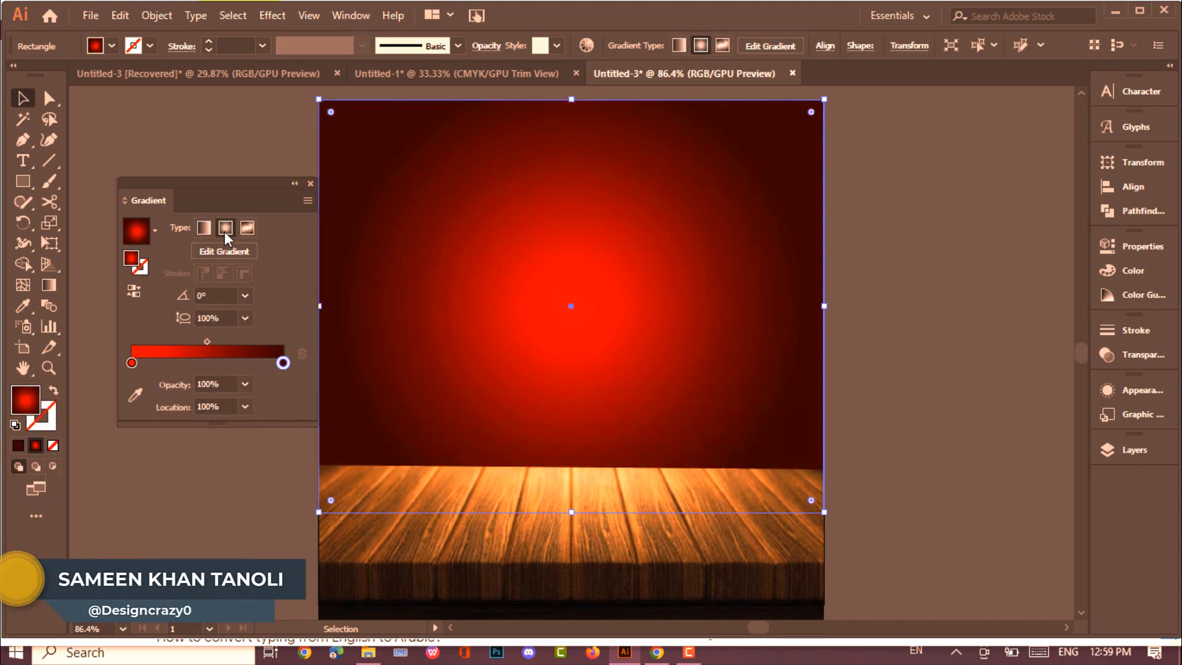
pyautogui.doubleClick(283, 364)
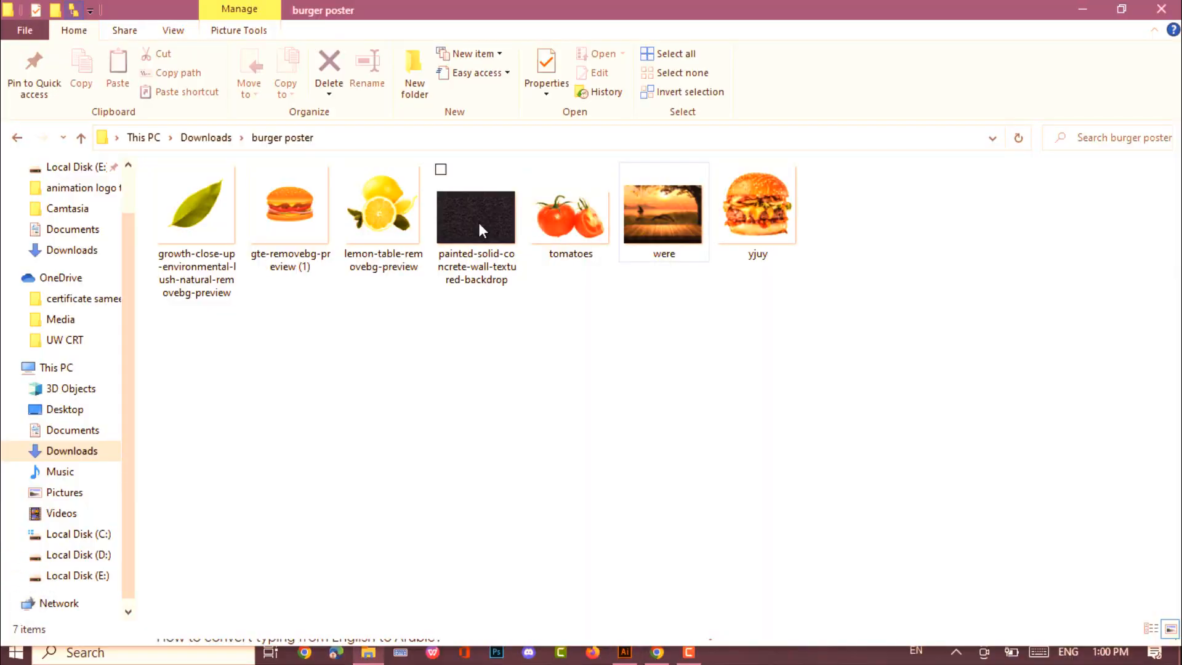
# Place the painted-solid-concrete-wall-textured-backdrop image over the artboard and align it with the artboard's top edge.
pyautogui.moveTo(479, 223); pyautogui.dragTo(682, 400)
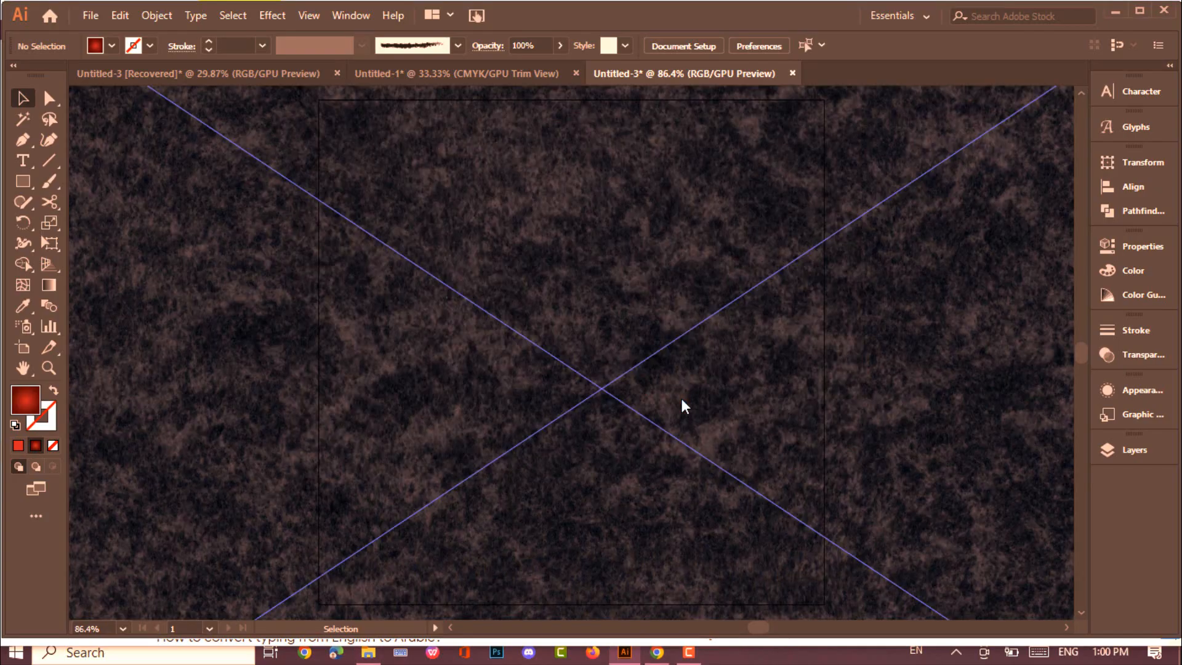
pyautogui.hotkey('ctrl', '-')
pyautogui.hotkey('ctrl', '-')
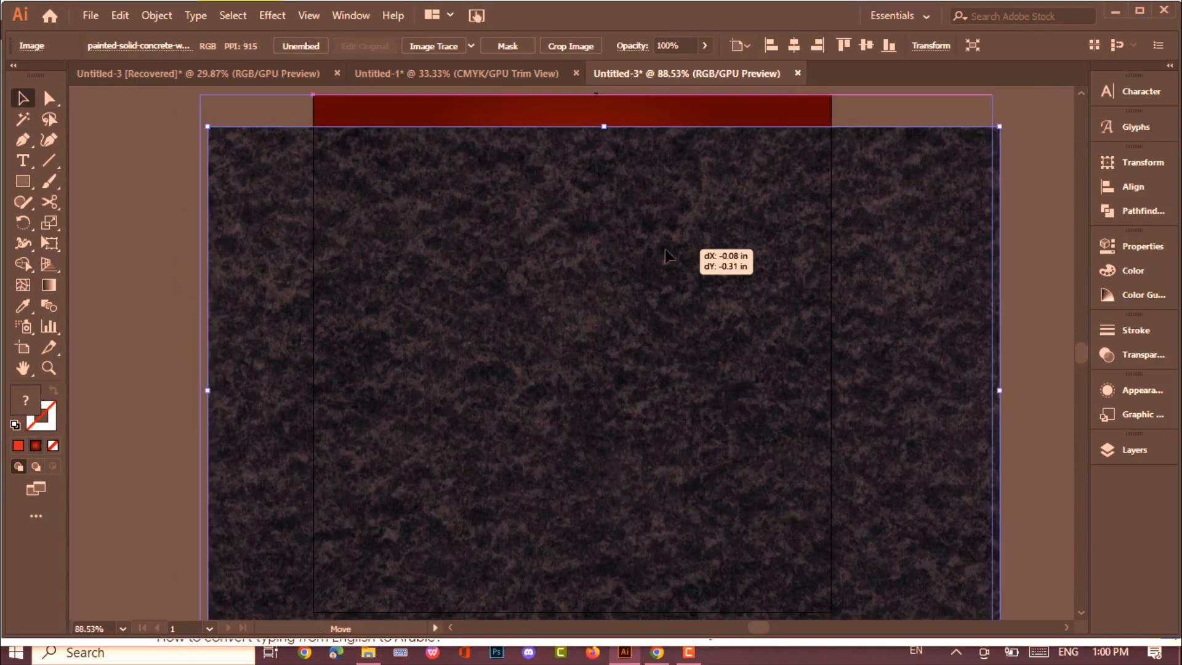
pyautogui.moveTo(665, 250); pyautogui.dragTo(658, 218)
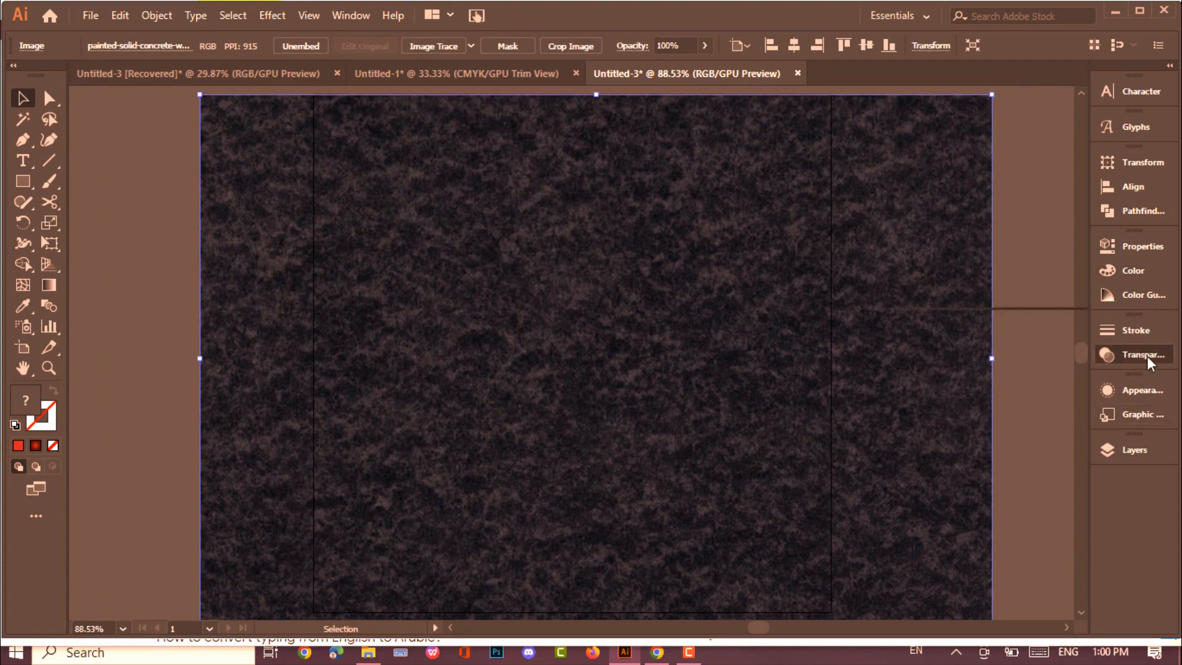
# Change the concrete texture's blending mode so that it blends with the red gradient beneath it.
pyautogui.click(1148, 363)
pyautogui.click(957, 349)
pyautogui.click(936, 167)
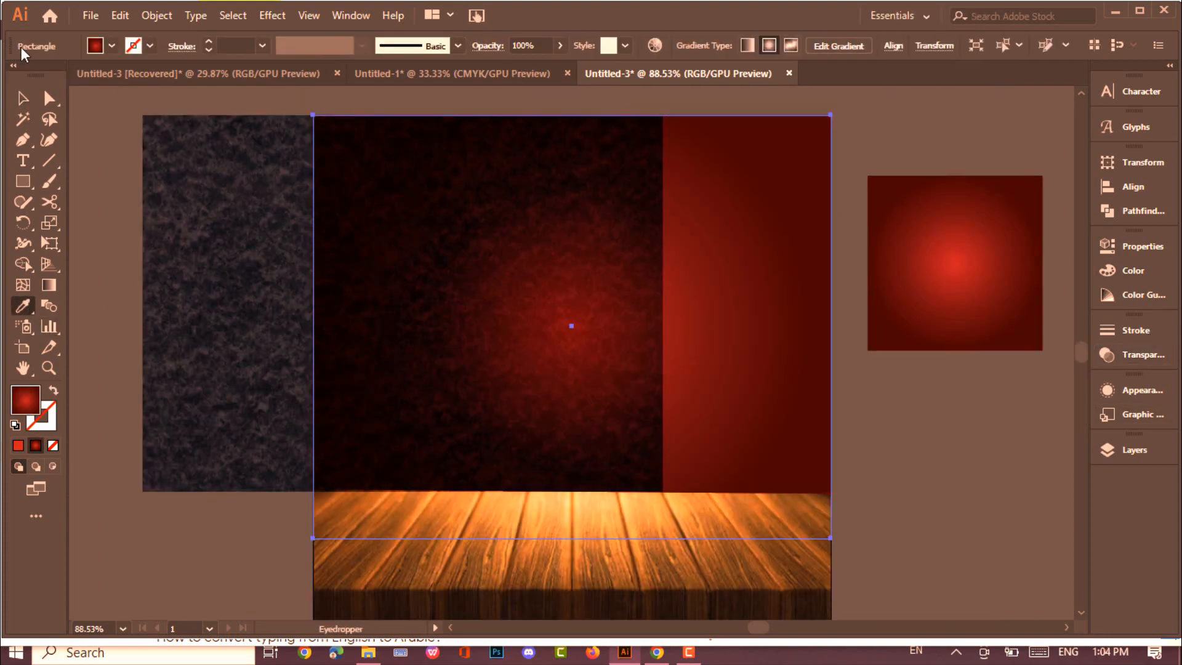
# Position the concrete texture over the red background above the table and set its opacity to 50%.
pyautogui.click(22, 98)
pyautogui.moveTo(232, 246); pyautogui.dragTo(399, 246)
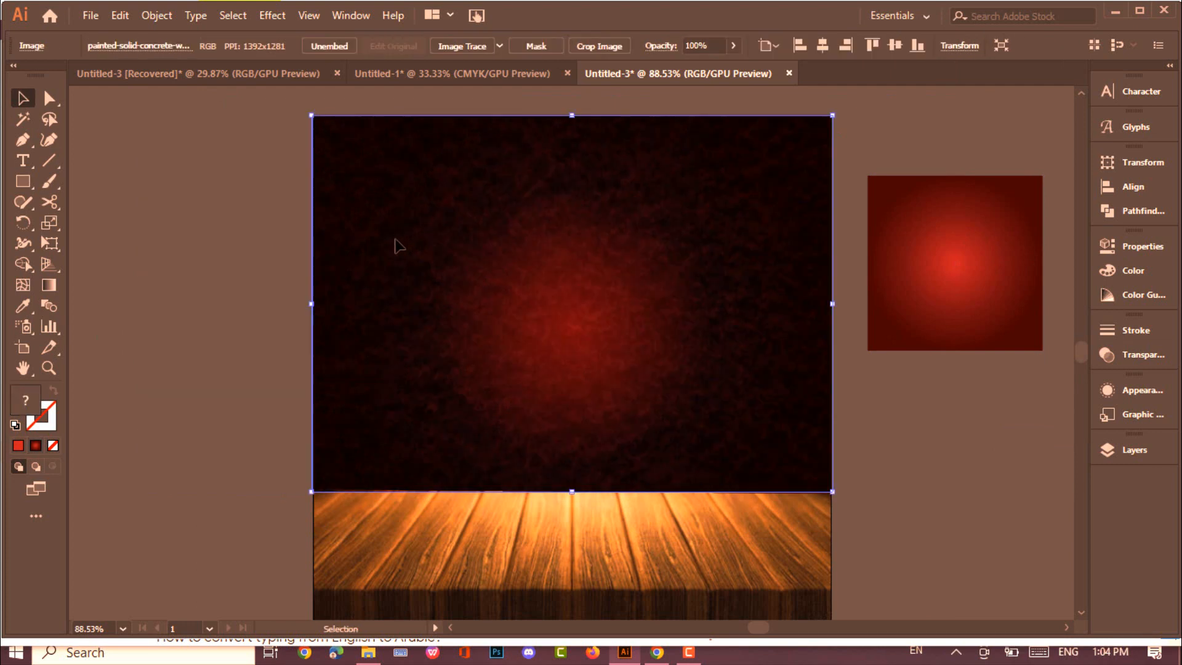
pyautogui.click(733, 45)
pyautogui.moveTo(733, 66); pyautogui.dragTo(701, 63)
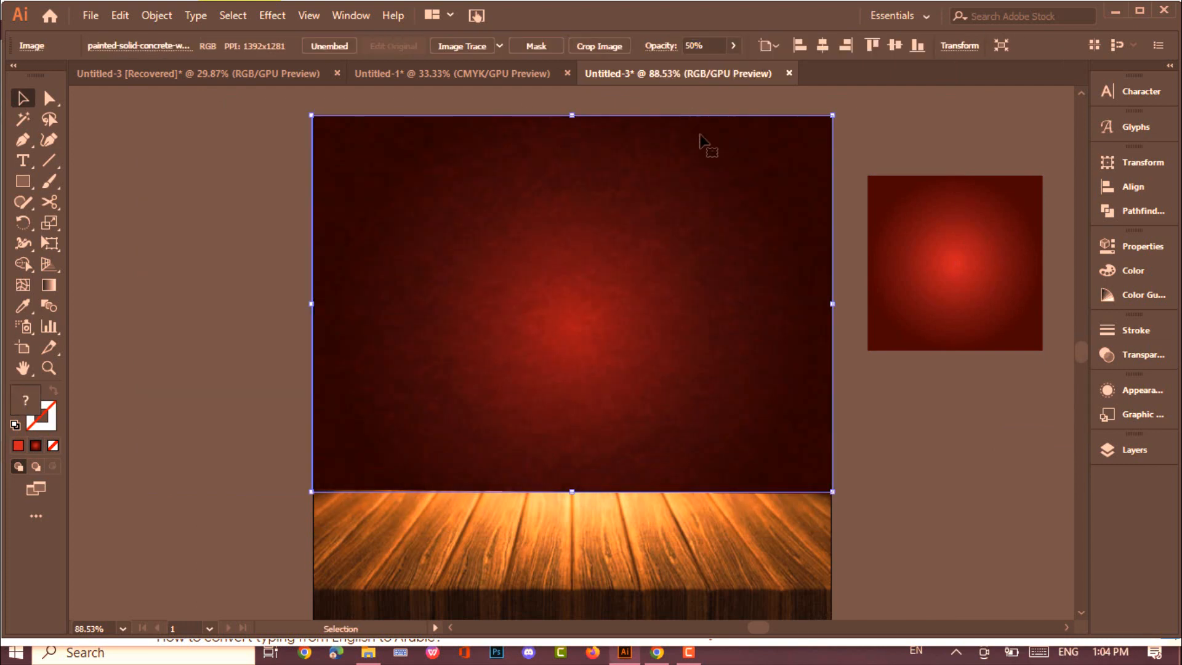
# Delete the spare red gradient square beside the artboard.
pyautogui.click(855, 185)
pyautogui.click(947, 261)
pyautogui.press('Delete')
# Adjust the concrete texture's left edge to line up with the artboard's edge.
pyautogui.scroll(-1, 962, 256)
pyautogui.click(312, 283)
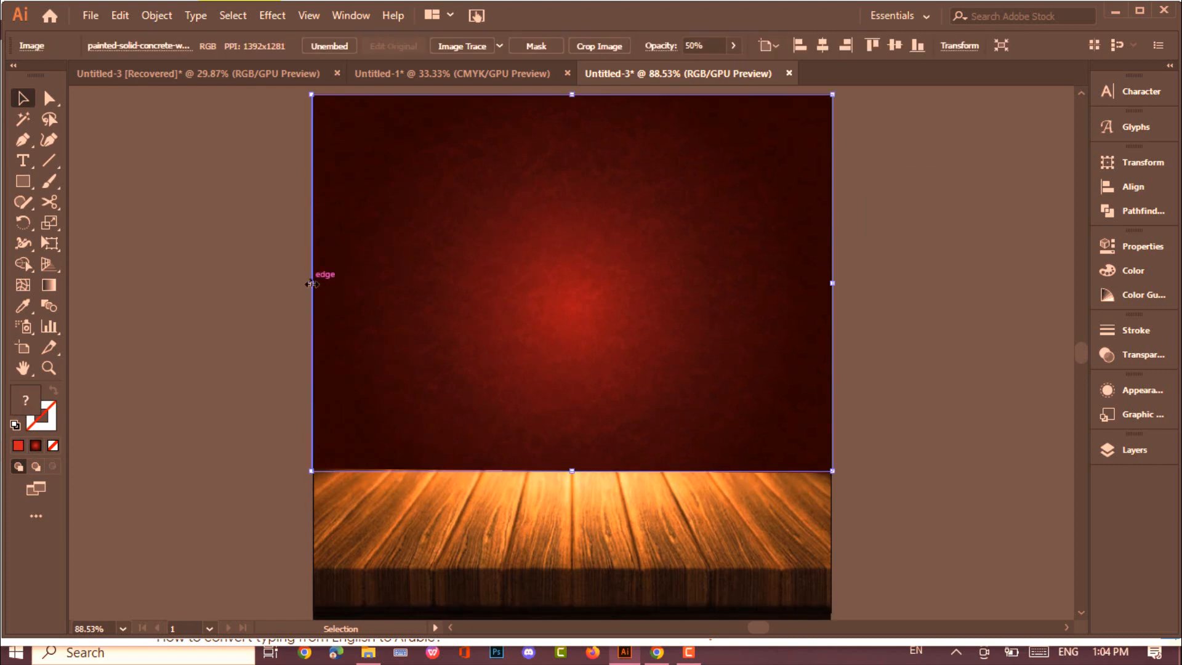
pyautogui.moveTo(312, 283); pyautogui.dragTo(312, 284)
pyautogui.click(271, 278)
# Draw a red gradient rectangle over the wooden table, matching its width and covering most of its height.
pyautogui.press('m')
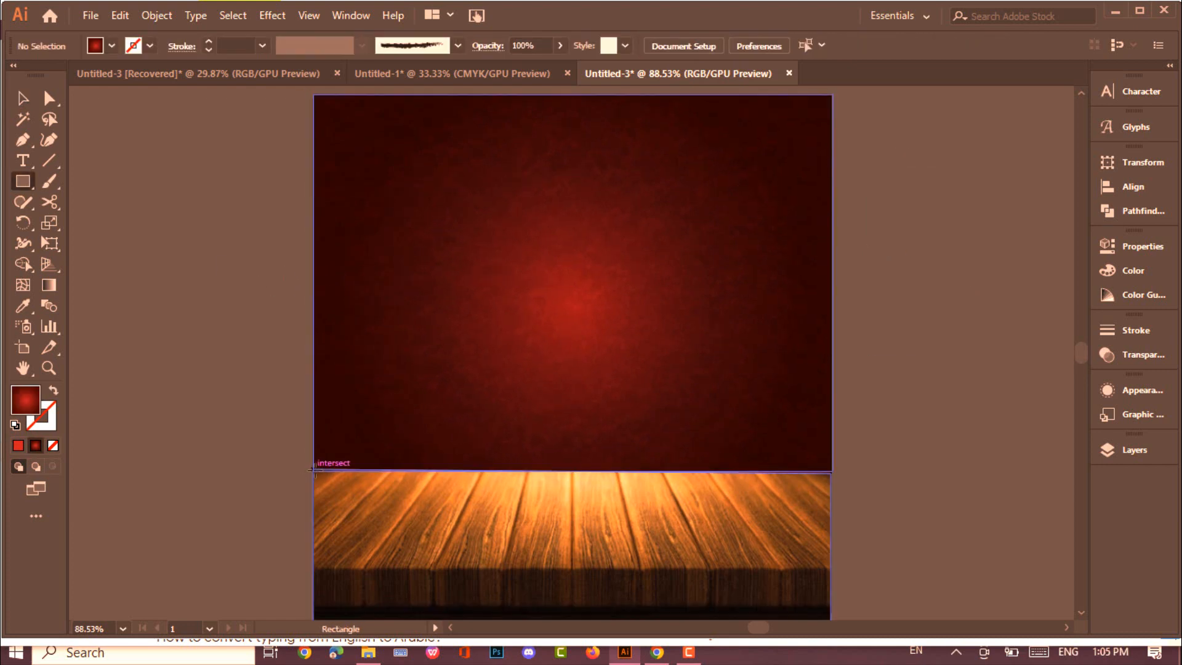
pyautogui.moveTo(314, 471); pyautogui.dragTo(803, 471)
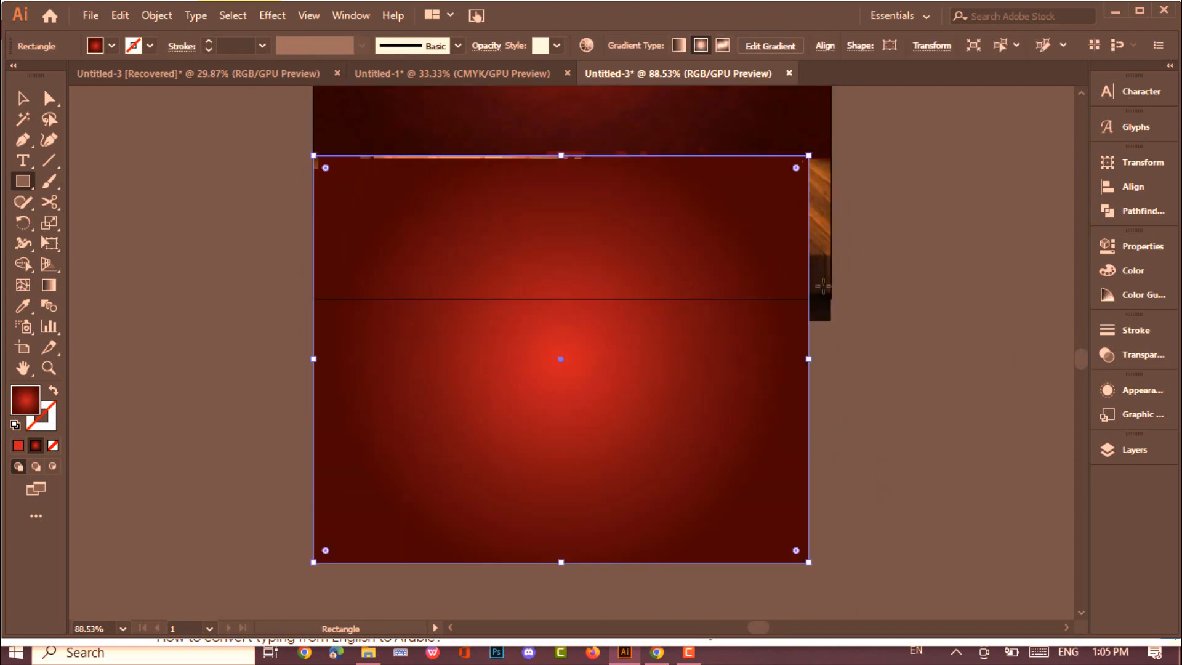
pyautogui.moveTo(805, 359); pyautogui.dragTo(831, 354)
pyautogui.moveTo(571, 562); pyautogui.dragTo(584, 306)
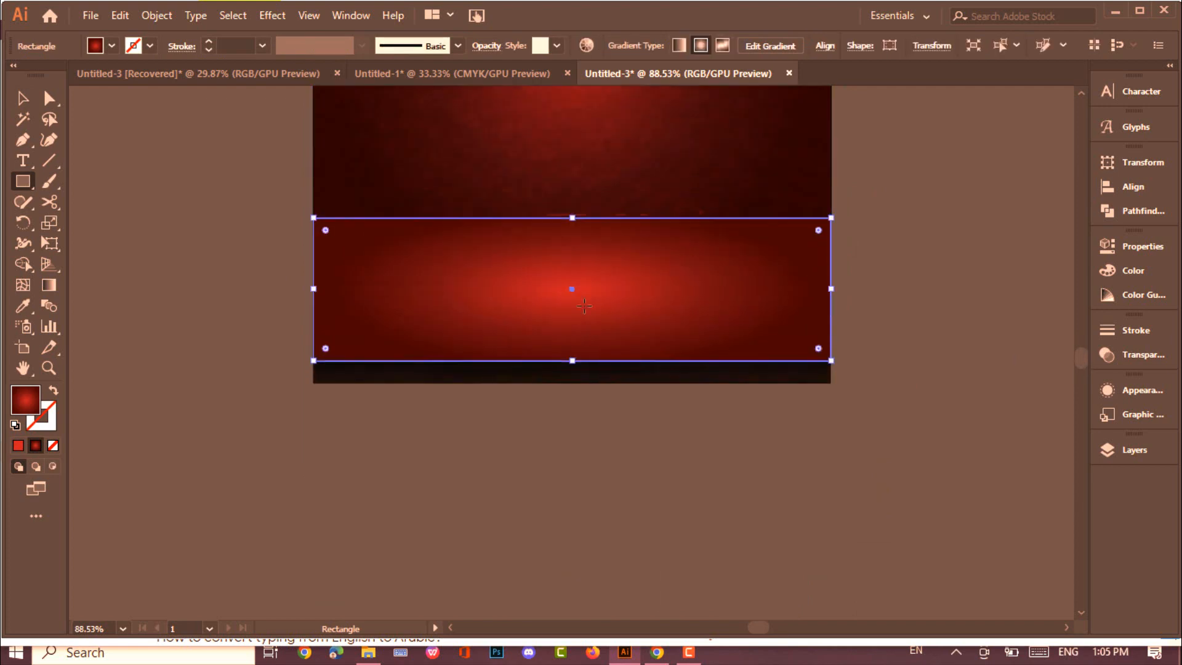
# Lower the opacity of the red rectangle over the table to 28%.
pyautogui.scroll(1, 703, 421)
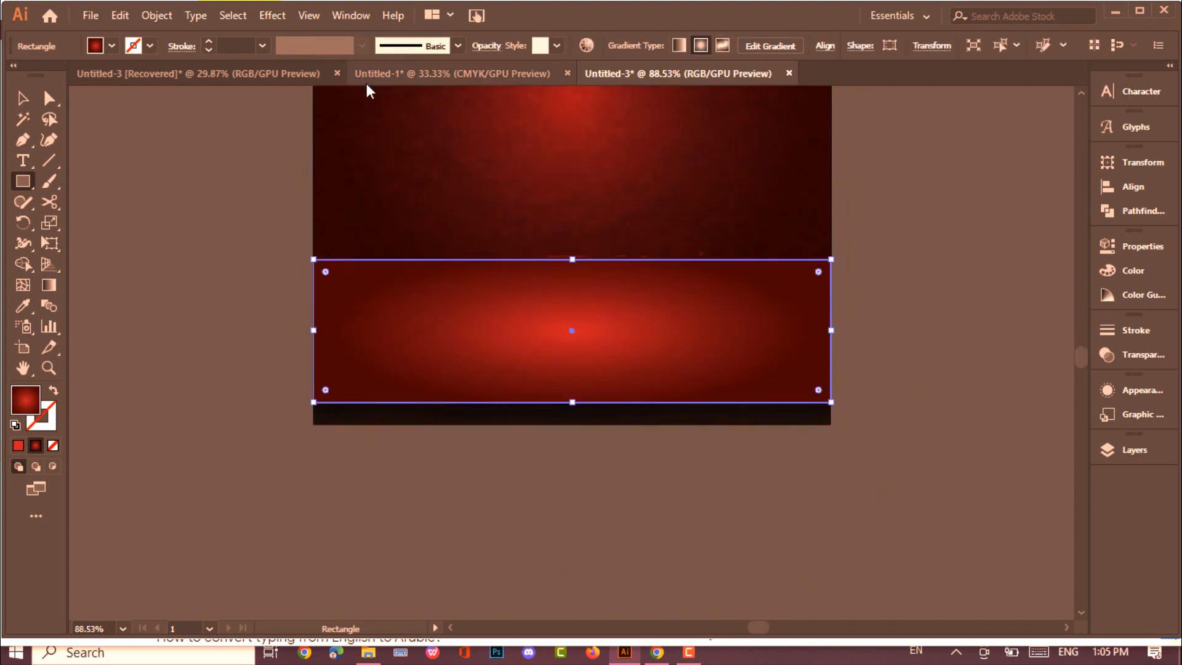
pyautogui.click(487, 46)
pyautogui.moveTo(451, 96); pyautogui.dragTo(429, 99)
pyautogui.click(165, 160)
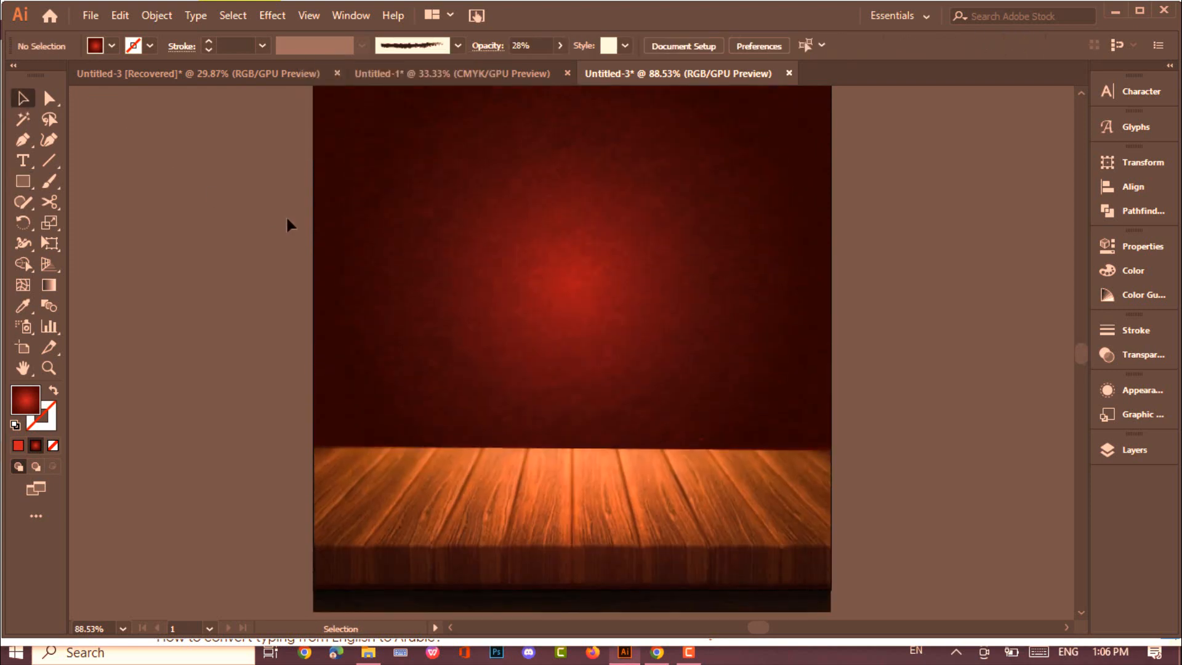
# Apply a Gaussian Blur with a 1.6 pixel radius to the red background and its concrete texture.
pyautogui.moveTo(312, 272); pyautogui.dragTo(470, 361)
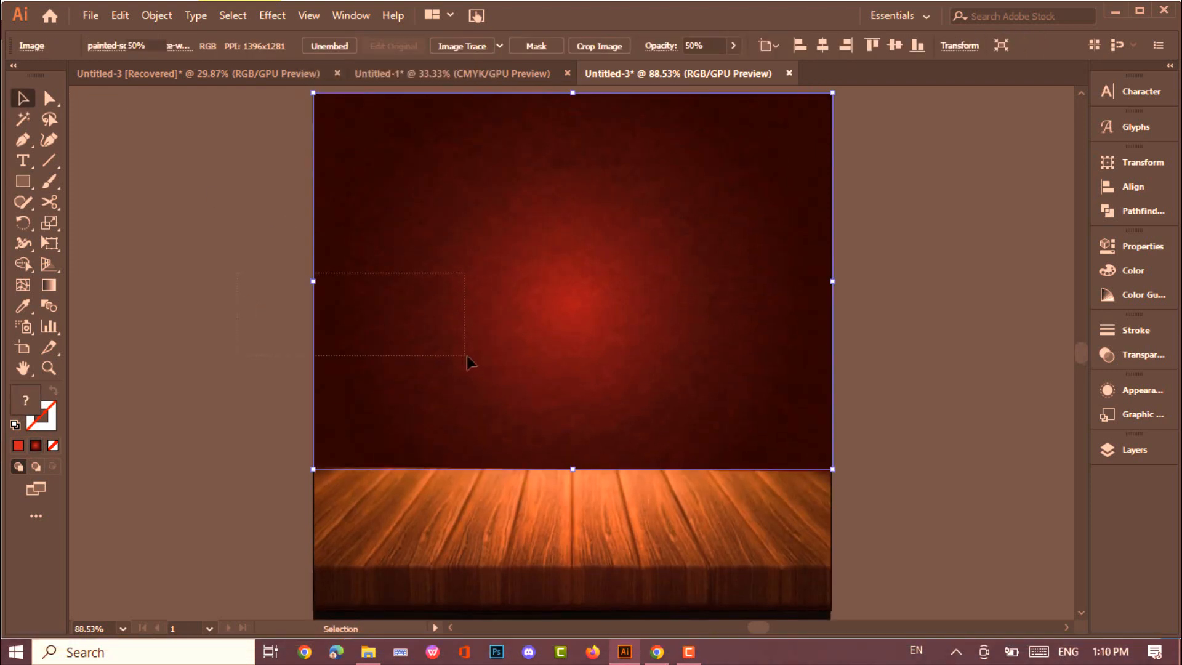
pyautogui.click(272, 15)
pyautogui.moveTo(370, 305)
pyautogui.click(474, 306)
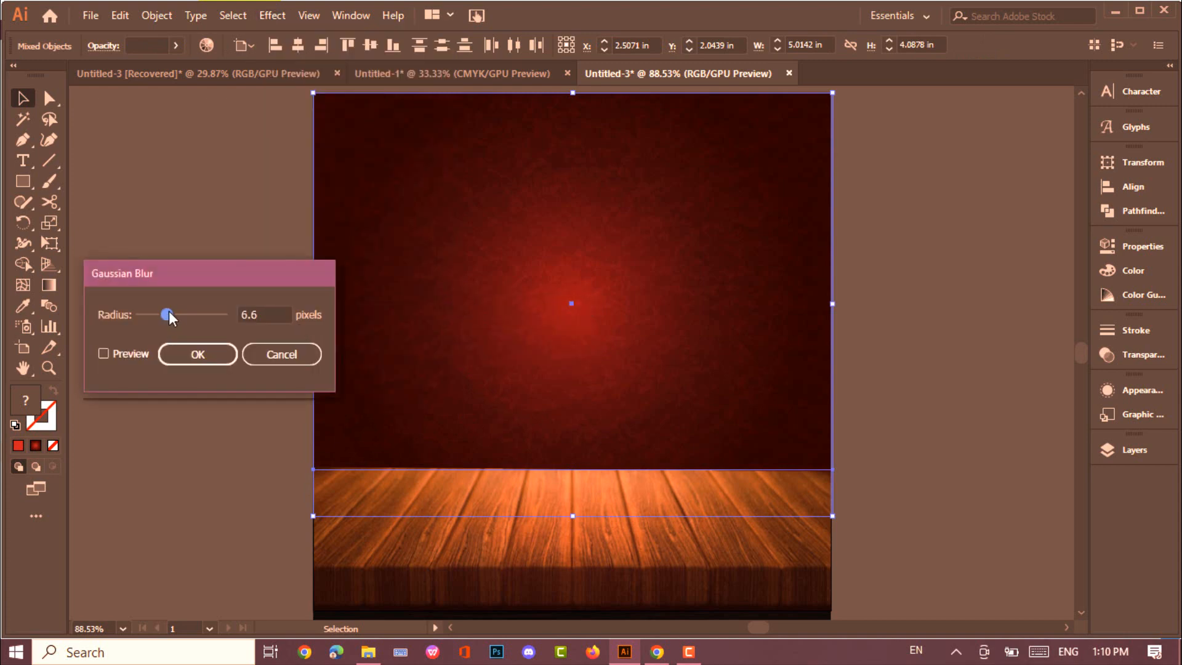
pyautogui.click(197, 355)
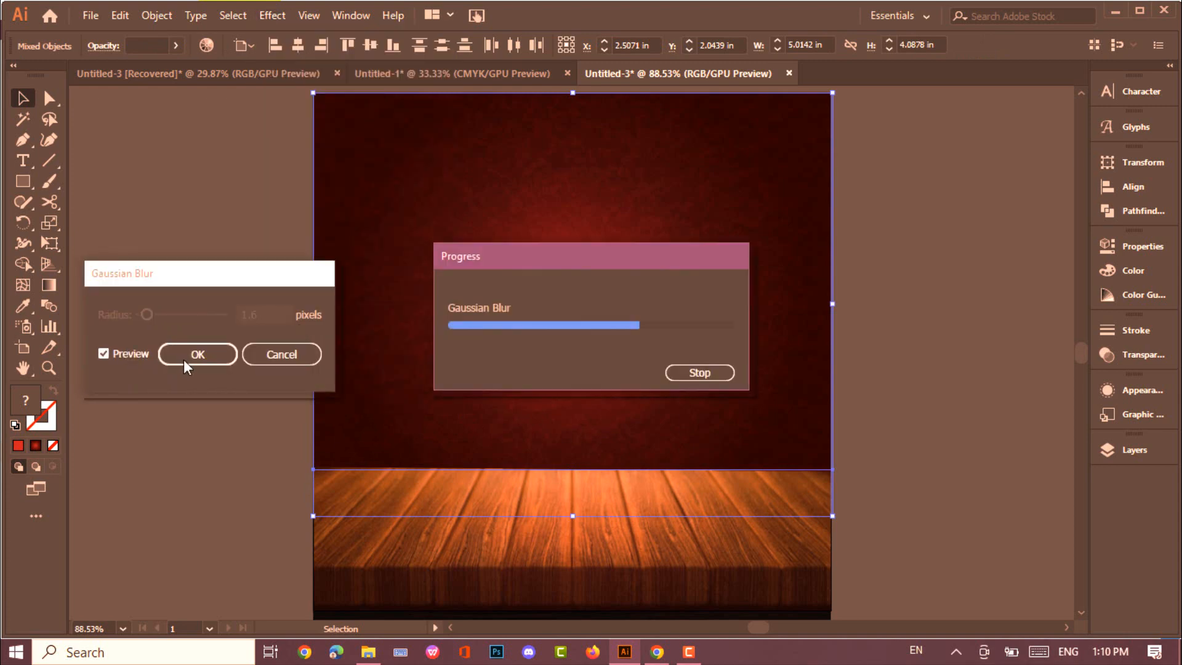
# Shift the red overlay aside to reach the wooden table and apply a Gaussian Blur to the table.
pyautogui.moveTo(363, 575); pyautogui.dragTo(425, 575)
pyautogui.click(339, 572)
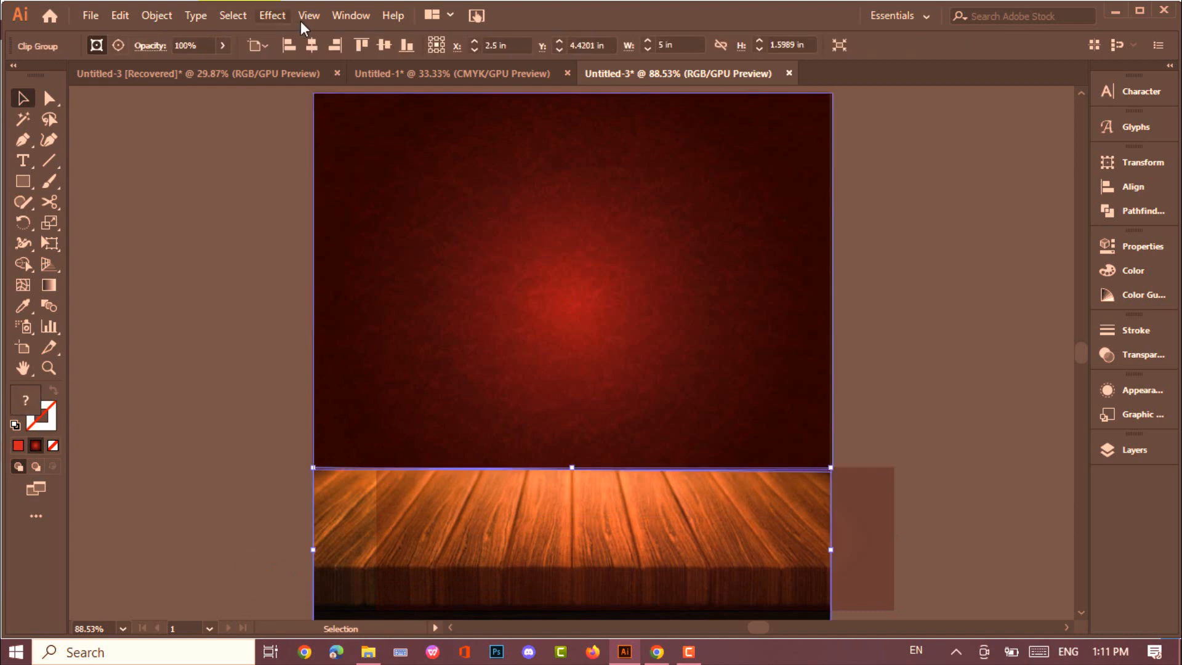
pyautogui.click(272, 15)
pyautogui.moveTo(369, 305)
pyautogui.click(501, 307)
pyautogui.click(195, 350)
pyautogui.click(420, 512)
pyautogui.click(957, 321)
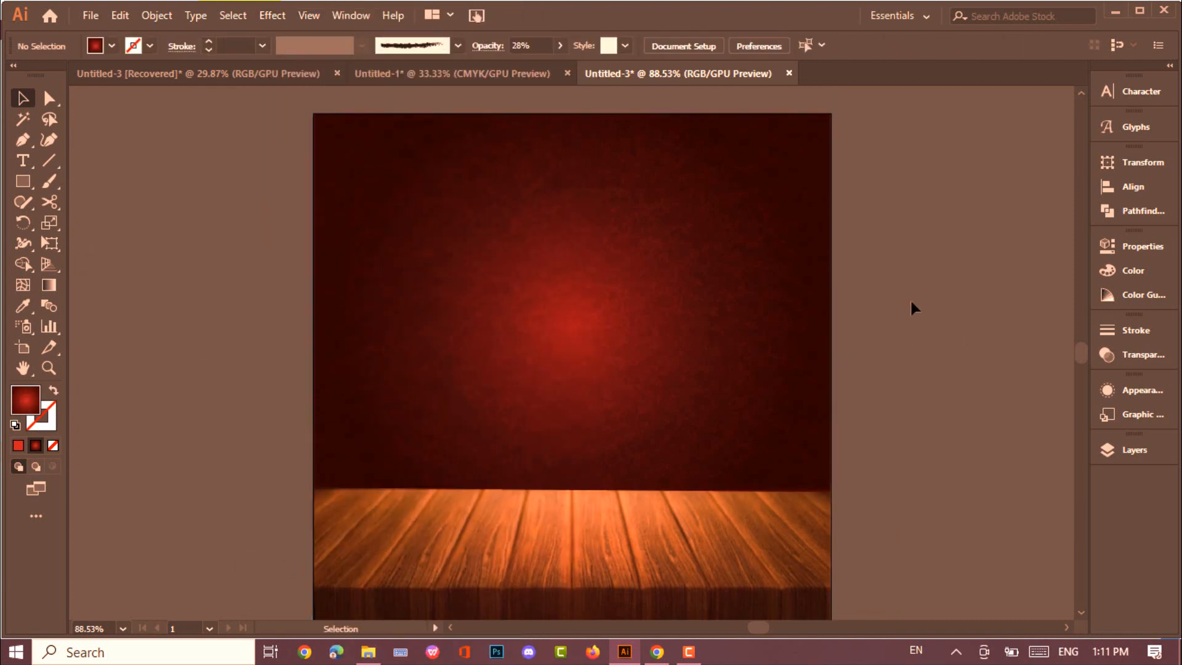
# Place the burger image yjuy from the burger poster folder into the poster document and embed it.
pyautogui.hotkey('alt', 'Tab')
pyautogui.click(602, 354)
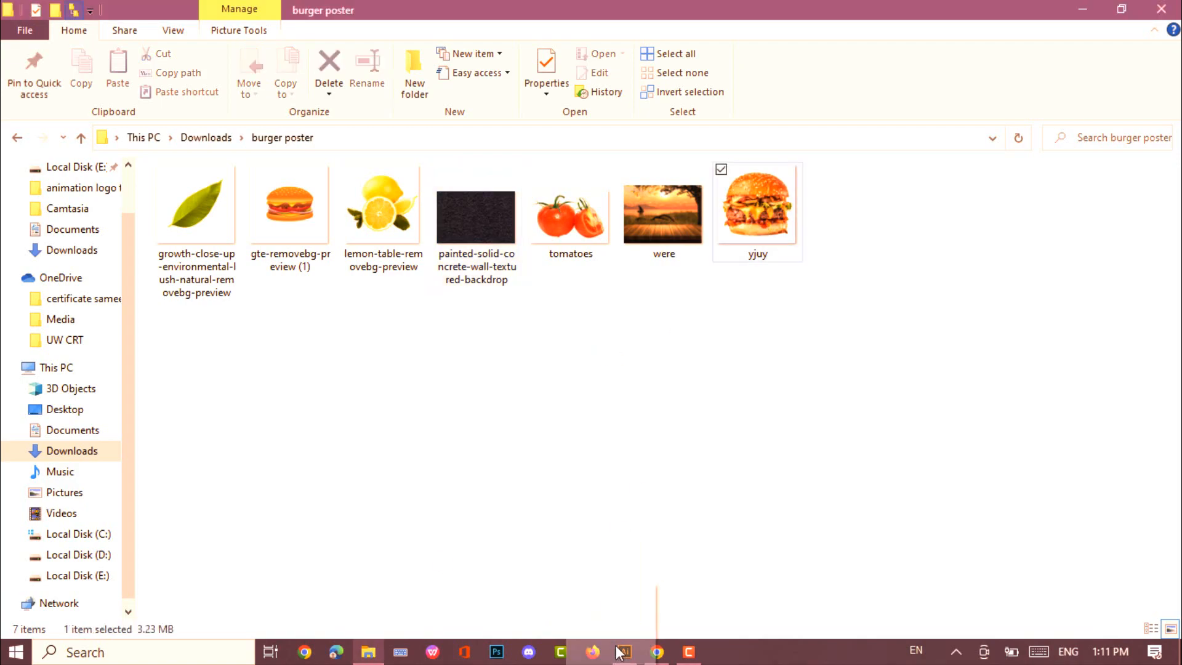
pyautogui.moveTo(621, 651); pyautogui.dragTo(633, 430)
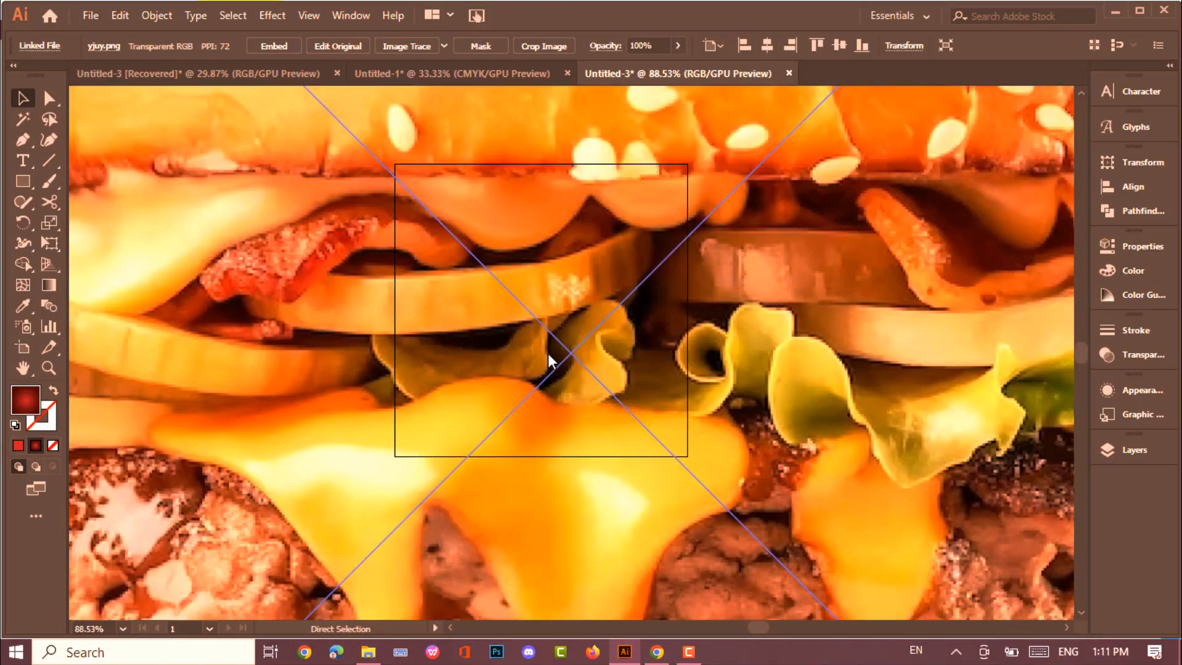
pyautogui.scroll(-6, 548, 354)
pyautogui.click(274, 46)
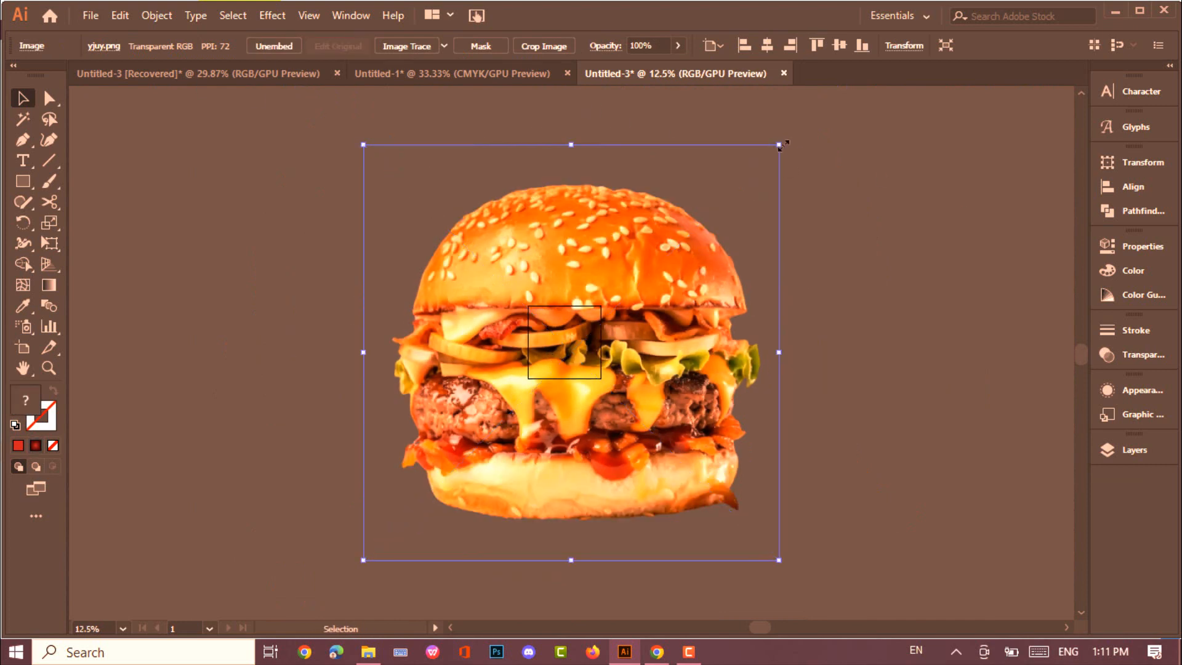
# Scale the embedded burger down to about 3.3 in square and stand it on the wooden table.
pyautogui.scroll(6, 605, 313)
pyautogui.moveTo(860, 199); pyautogui.dragTo(770, 277)
pyautogui.moveTo(679, 425); pyautogui.dragTo(618, 425)
pyautogui.moveTo(709, 283); pyautogui.dragTo(751, 246)
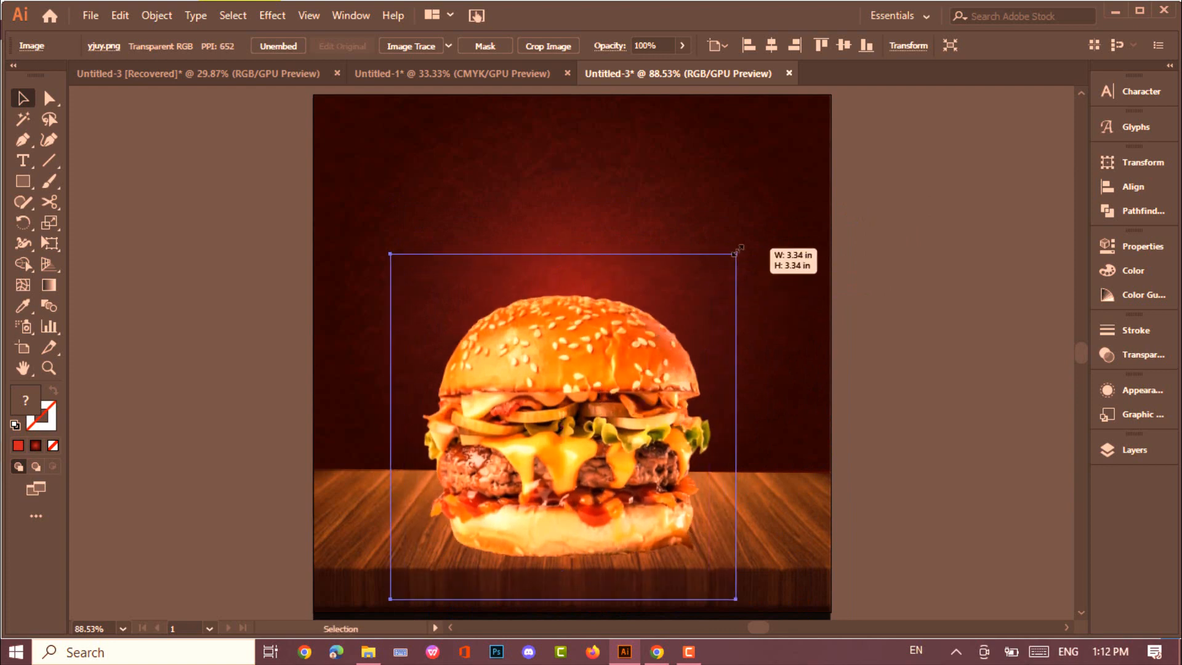
# Tilt the burger slightly counterclockwise and nudge it into place at the middle of the wooden table.
pyautogui.moveTo(616, 365); pyautogui.dragTo(615, 351)
pyautogui.scroll(1, 660, 346)
pyautogui.moveTo(736, 260)
pyautogui.mouseDown()
pyautogui.moveTo(728, 269)
pyautogui.moveTo(721, 248)
pyautogui.mouseUp()
pyautogui.click(968, 274)
pyautogui.click(663, 429)
pyautogui.click(918, 267)
pyautogui.click(647, 339)
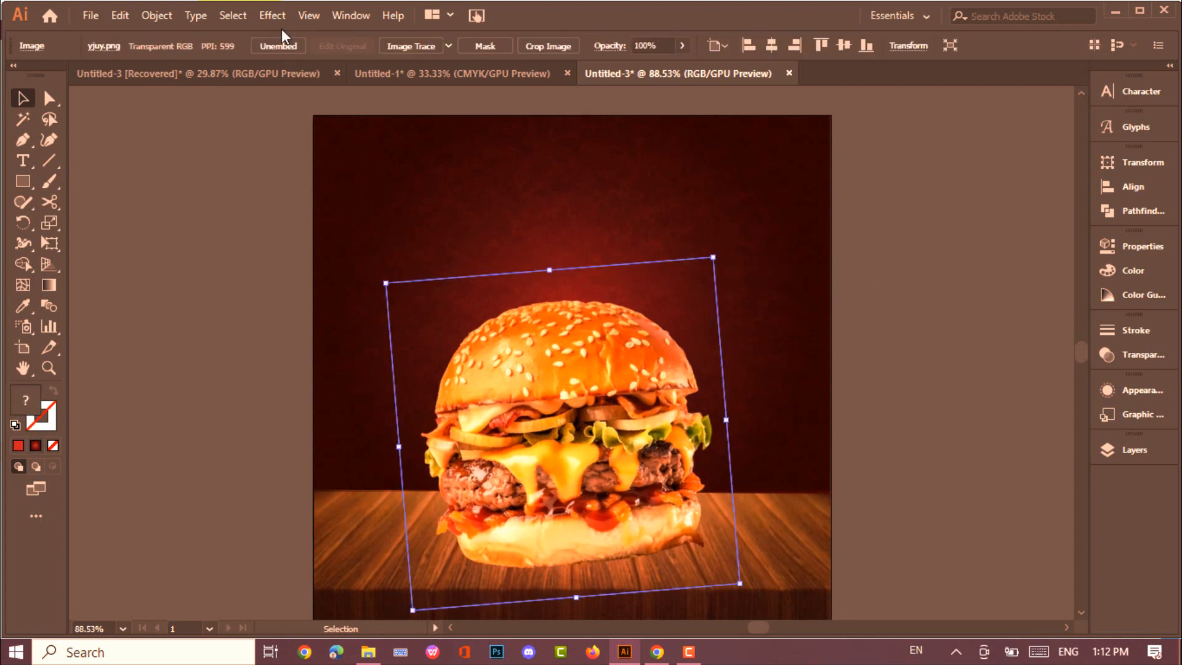
pyautogui.moveTo(570, 364)
pyautogui.mouseDown()
pyautogui.moveTo(569, 391)
pyautogui.moveTo(555, 375)
pyautogui.moveTo(570, 366)
pyautogui.mouseUp()
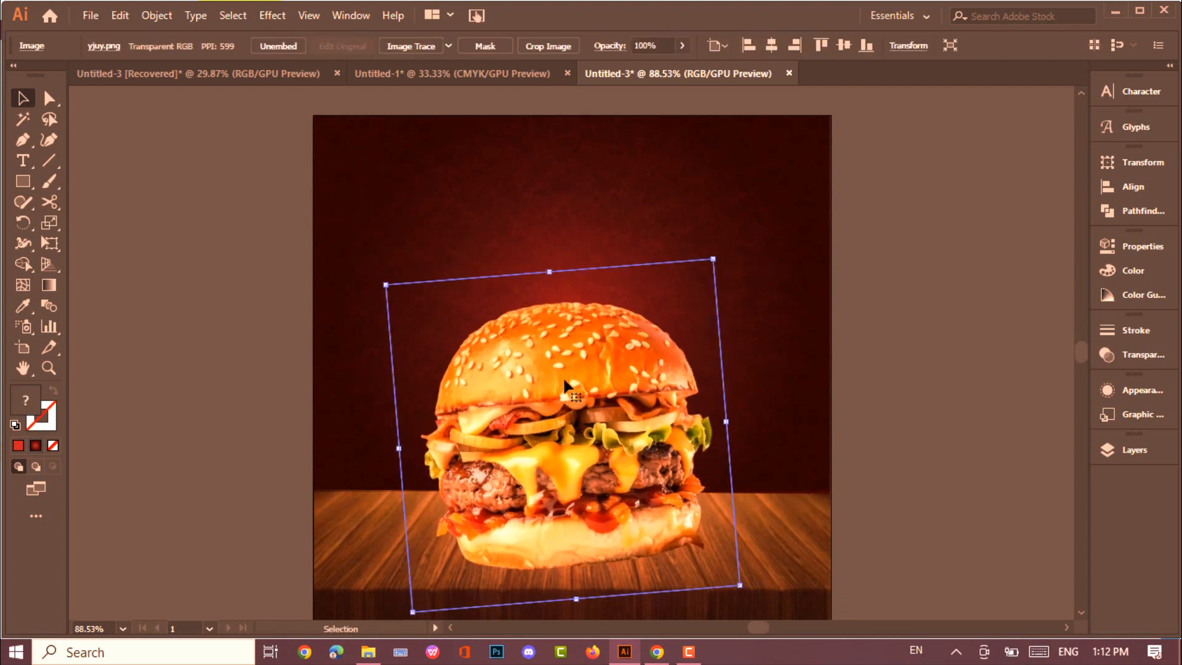
# Apply a Drop Shadow effect to the burger.
pyautogui.click(272, 15)
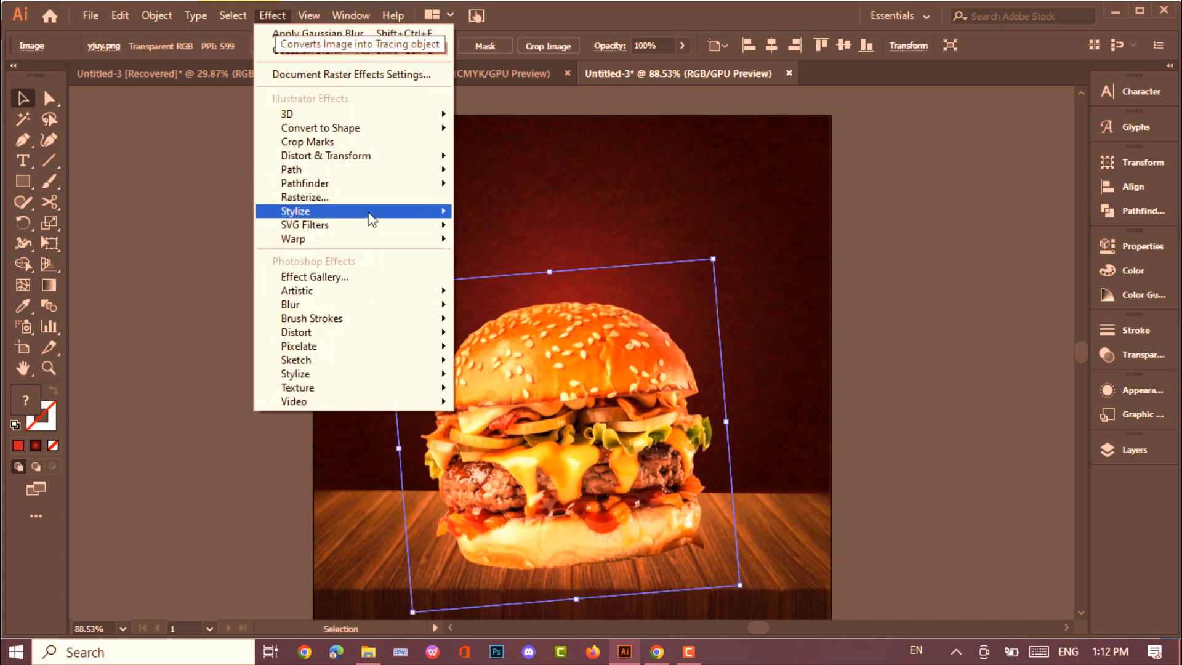
pyautogui.click(487, 210)
pyautogui.click(219, 405)
pyautogui.click(913, 350)
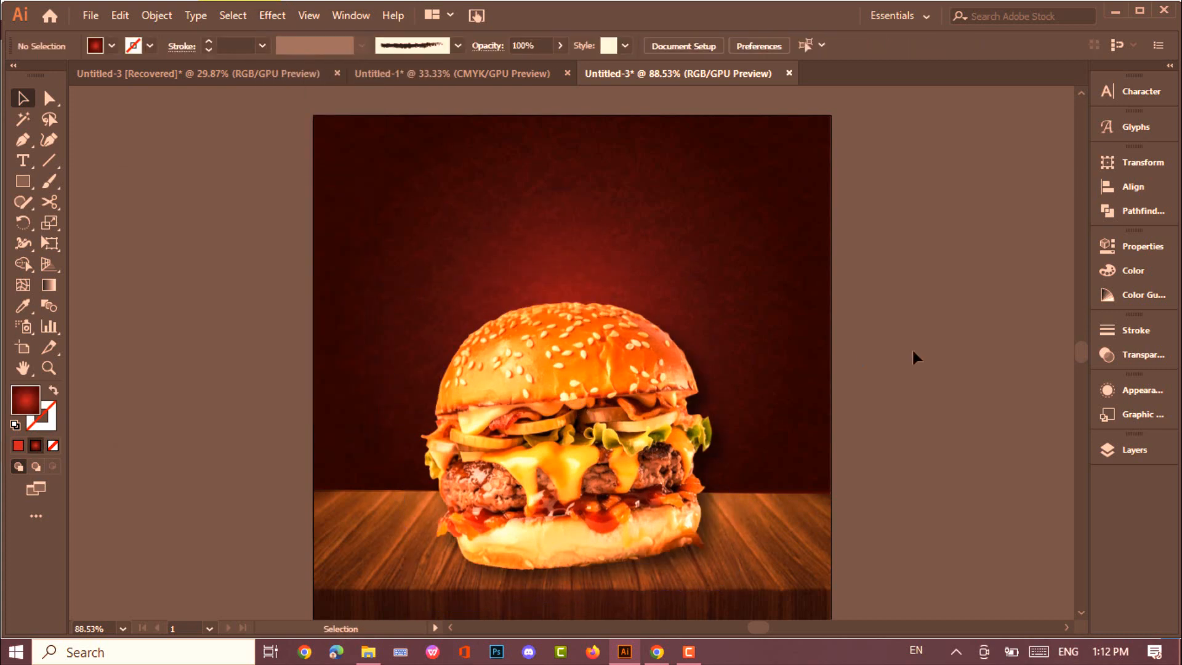
# Place the tomatoes image from the burger poster folder, embed it and scale it down above the burger.
pyautogui.click(368, 652)
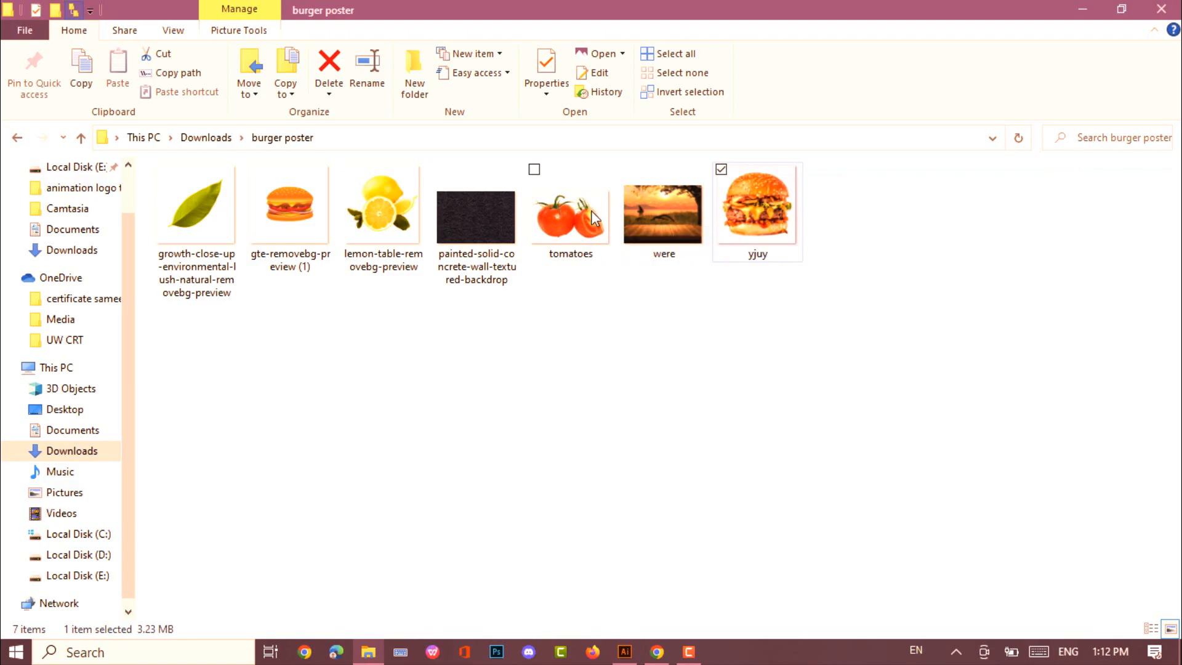
pyautogui.moveTo(592, 211); pyautogui.dragTo(593, 341)
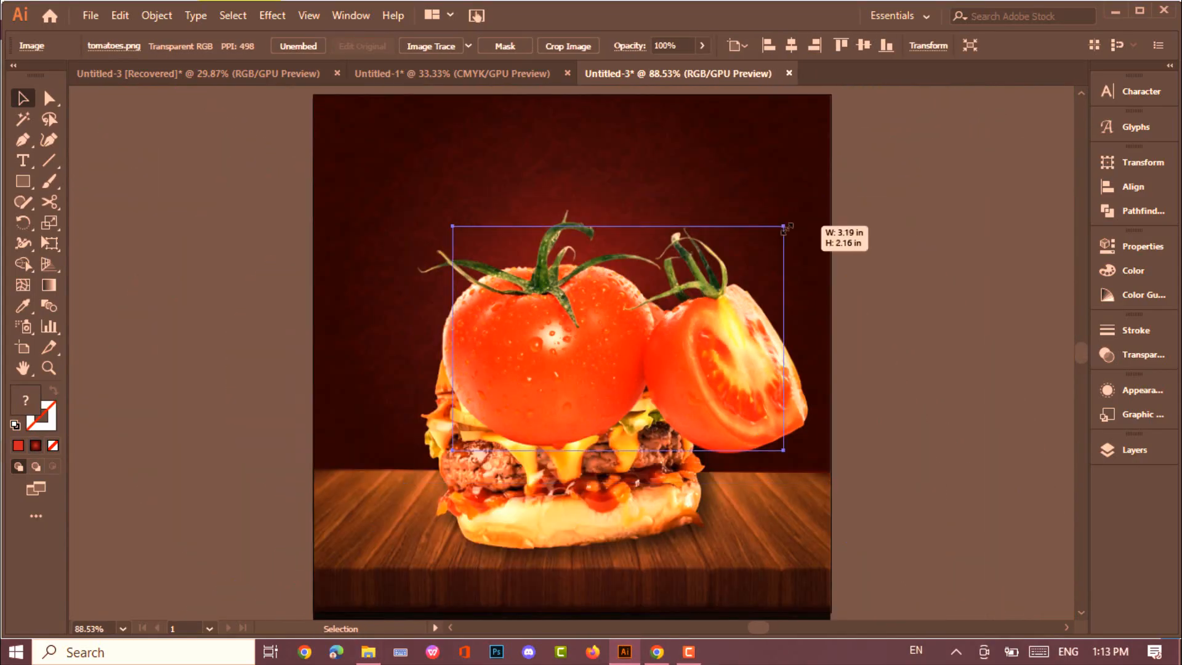
pyautogui.moveTo(625, 338); pyautogui.dragTo(532, 262)
pyautogui.moveTo(369, 152); pyautogui.dragTo(397, 177)
# Reflect the tomatoes image across the vertical axis.
pyautogui.rightClick(506, 206)
pyautogui.moveTo(602, 335)
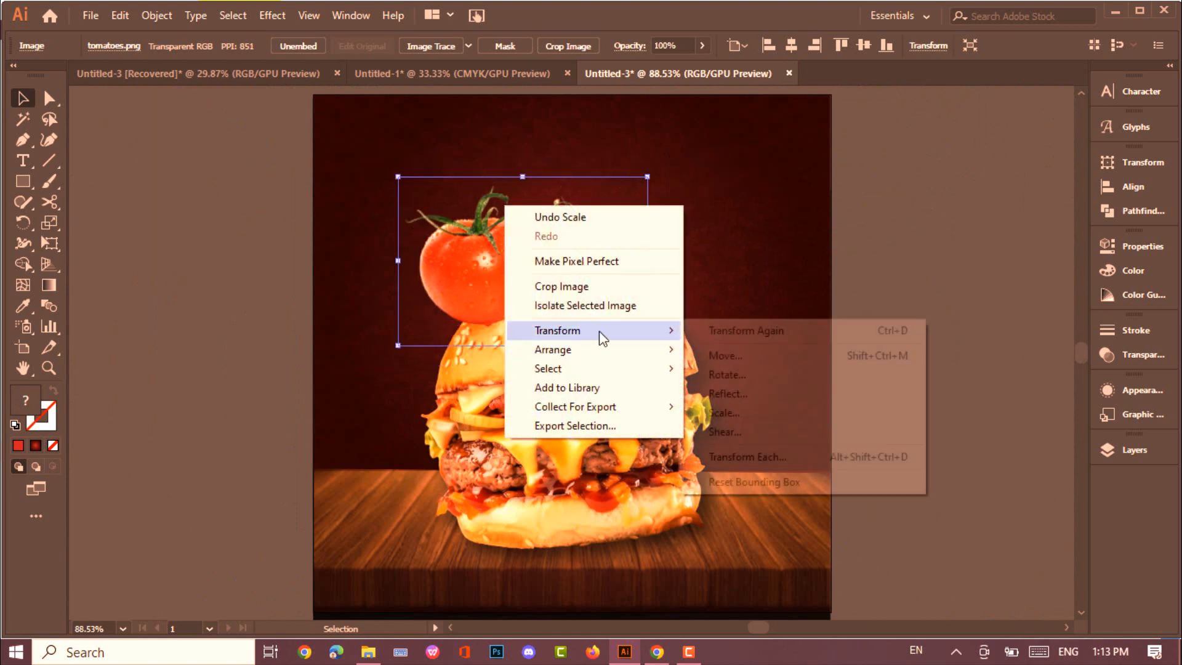
pyautogui.click(739, 391)
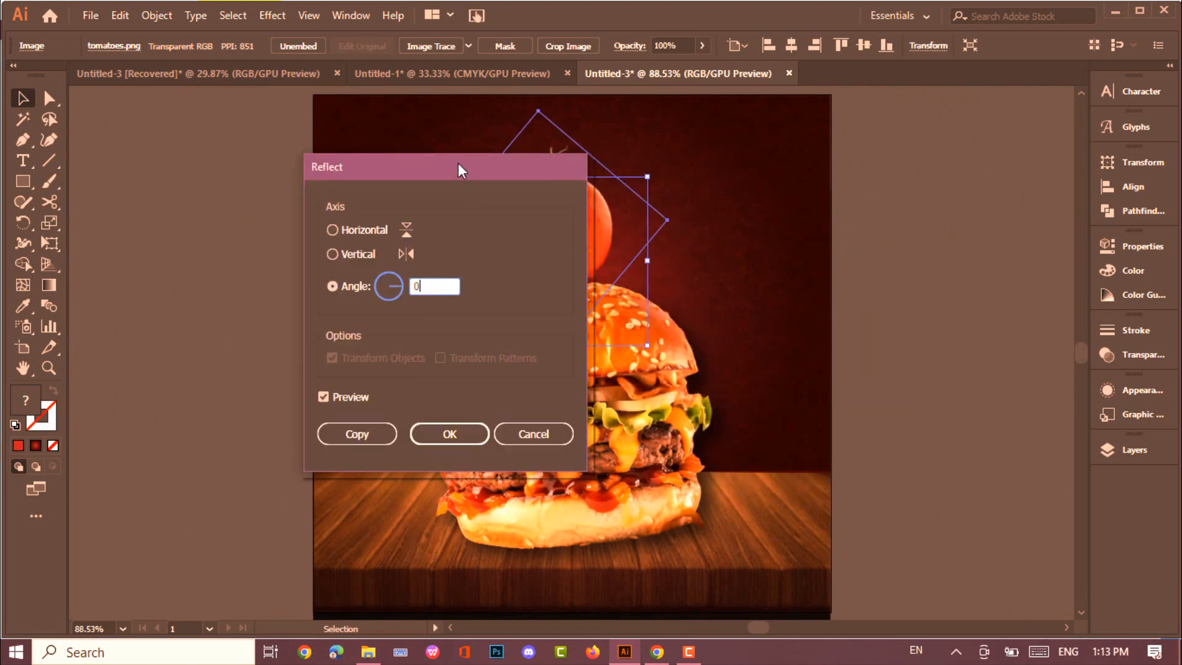
pyautogui.moveTo(462, 171); pyautogui.dragTo(930, 171)
pyautogui.click(800, 253)
pyautogui.click(902, 434)
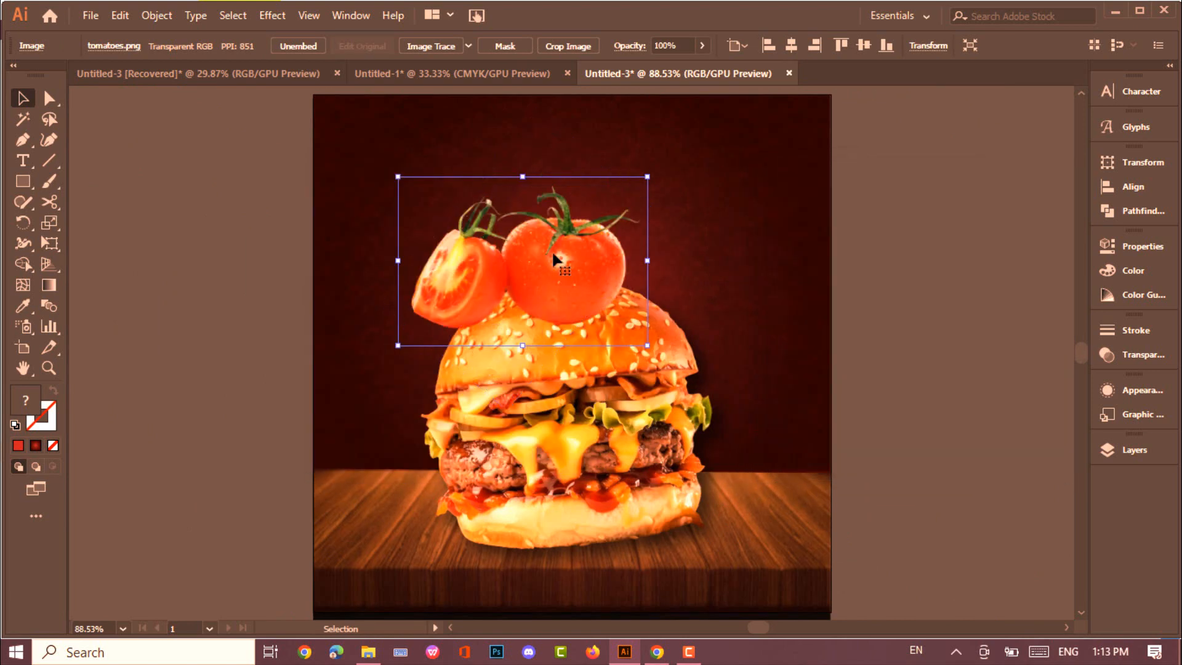
# Shrink the tomatoes, rotate them counterclockwise and move them to the poster's upper-left corner.
pyautogui.moveTo(556, 271); pyautogui.dragTo(471, 231)
pyautogui.moveTo(562, 139); pyautogui.dragTo(535, 157)
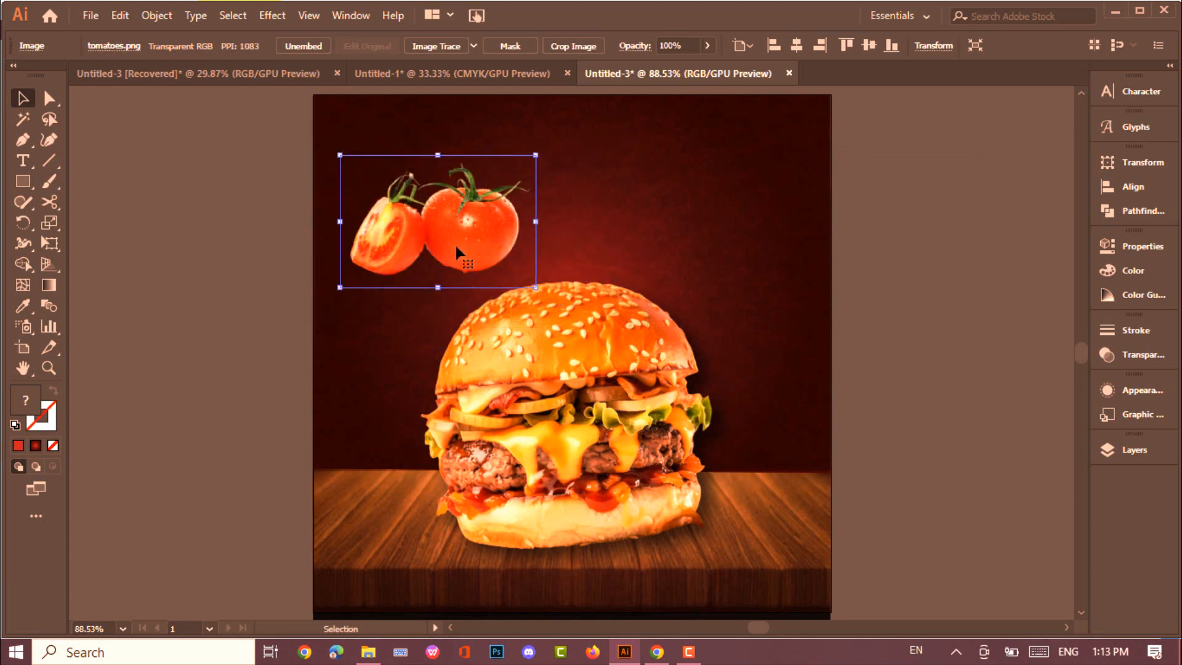
pyautogui.moveTo(457, 253); pyautogui.dragTo(422, 224)
pyautogui.scroll(1, 511, 153)
pyautogui.moveTo(513, 154); pyautogui.dragTo(482, 127)
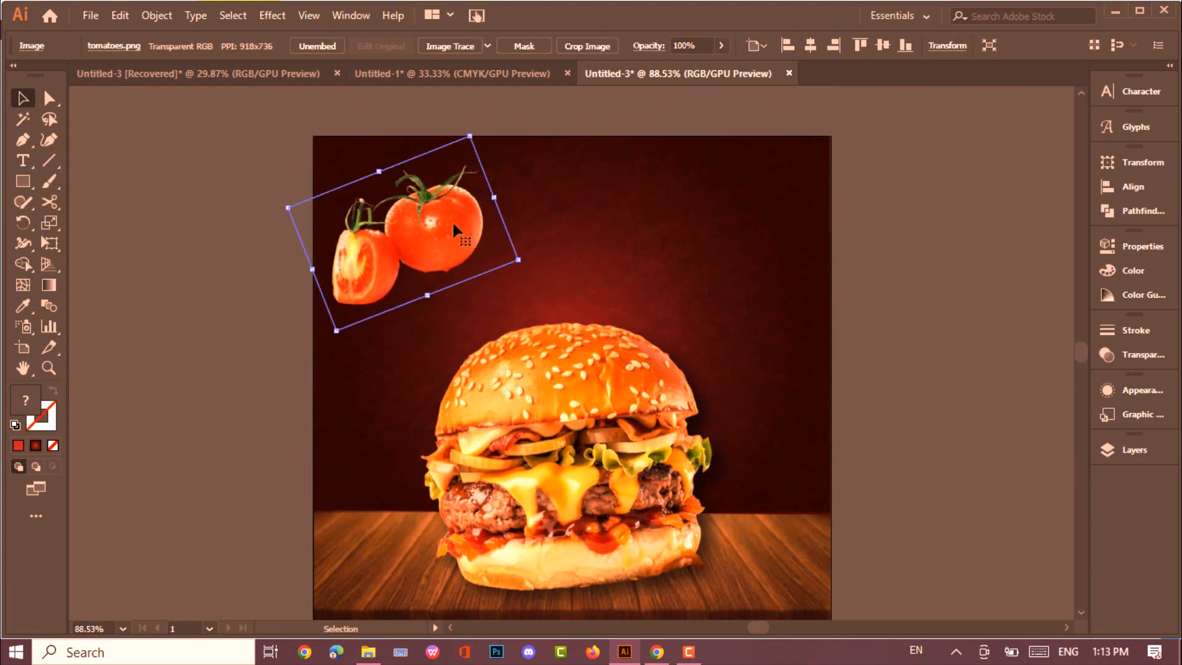
pyautogui.moveTo(457, 229); pyautogui.dragTo(420, 208)
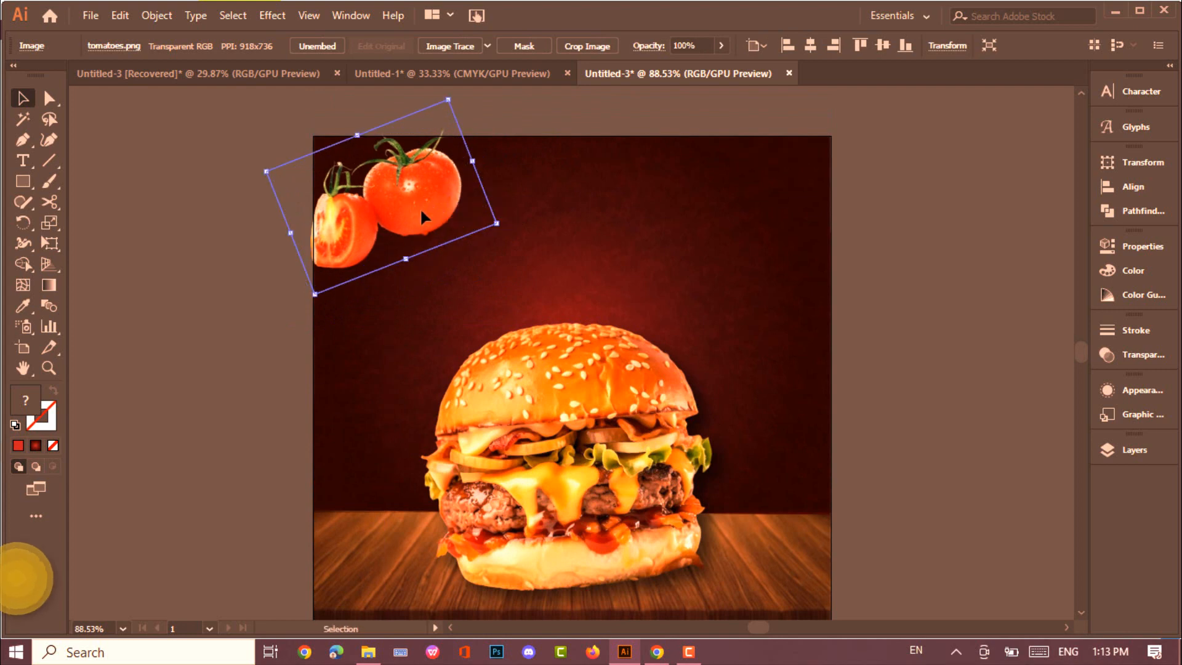
# Apply a Radial Blur to the tomatoes with amount 14, Spin method and Good quality.
pyautogui.click(273, 16)
pyautogui.moveTo(338, 161)
pyautogui.moveTo(345, 211)
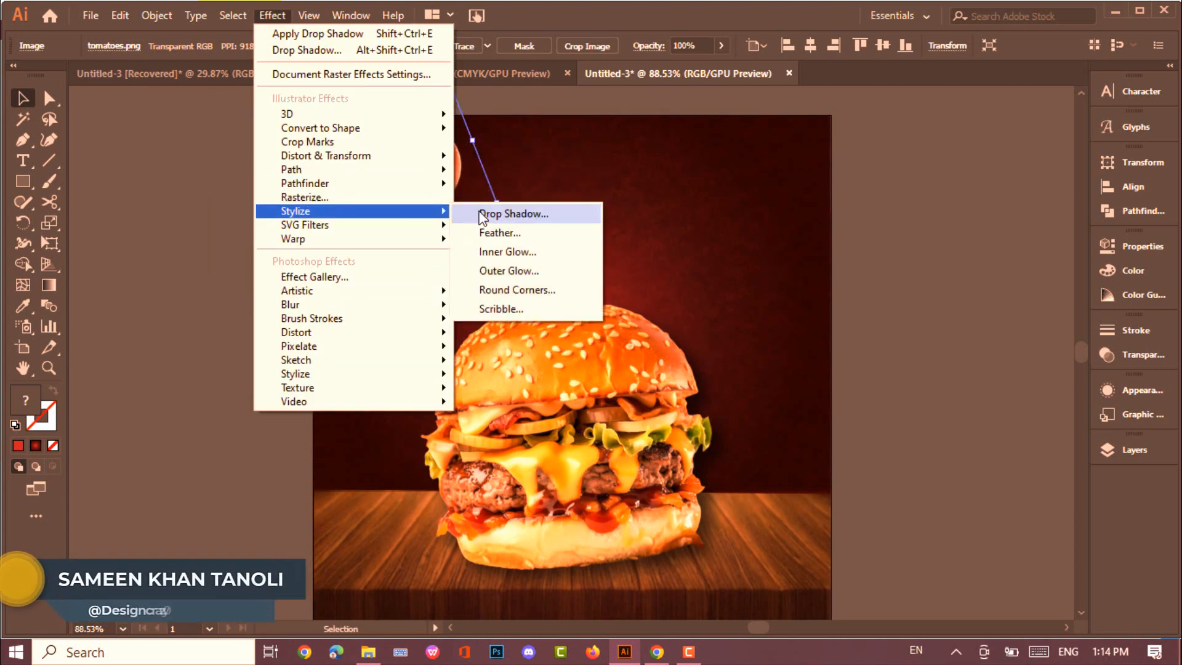
pyautogui.moveTo(320, 304)
pyautogui.click(501, 324)
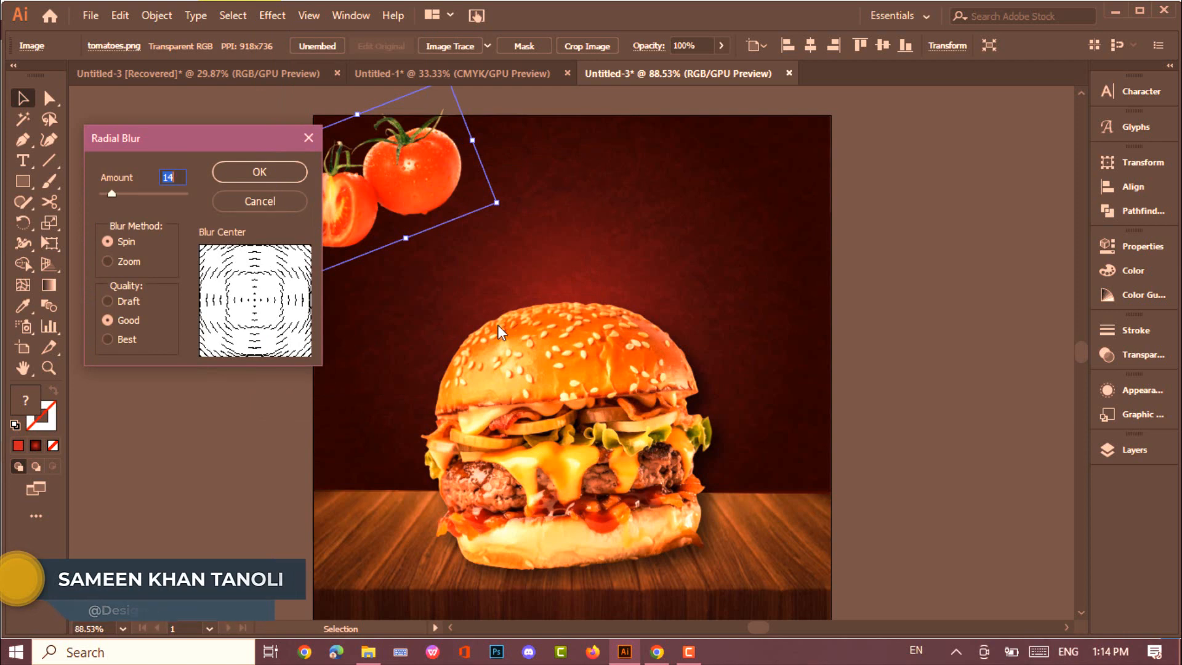
pyautogui.click(267, 171)
pyautogui.scroll(1, 370, 277)
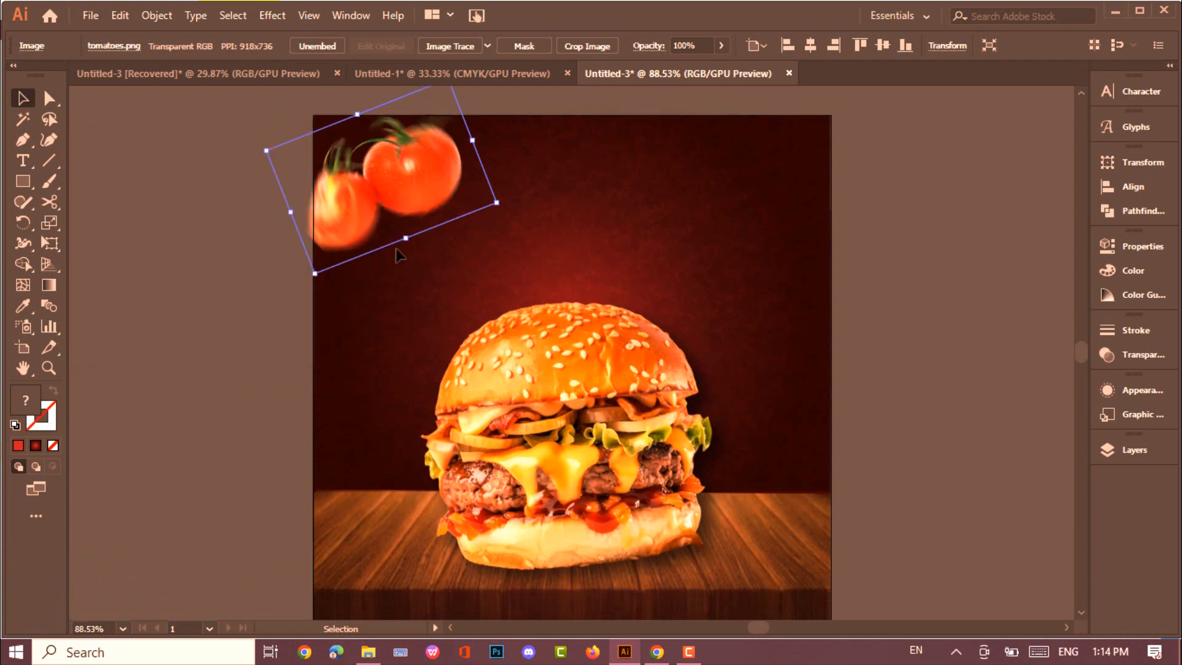
# Scale the blurred tomatoes down further and tuck them into the poster's upper-left corner.
pyautogui.moveTo(447, 100); pyautogui.dragTo(410, 113)
pyautogui.click(229, 198)
pyautogui.click(335, 197)
pyautogui.click(326, 259)
pyautogui.scroll(-2, 326, 260)
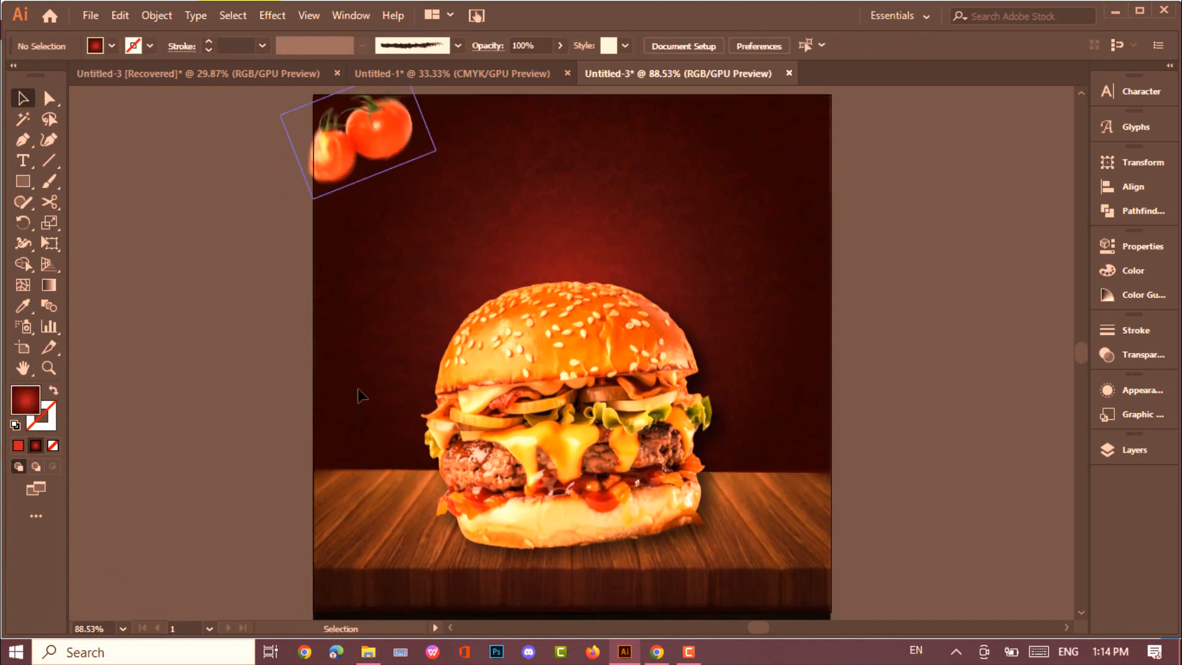
# Place the lemon, leaf and small illustrated burger images from the burger poster folder into the document.
pyautogui.click(369, 654)
pyautogui.click(384, 227)
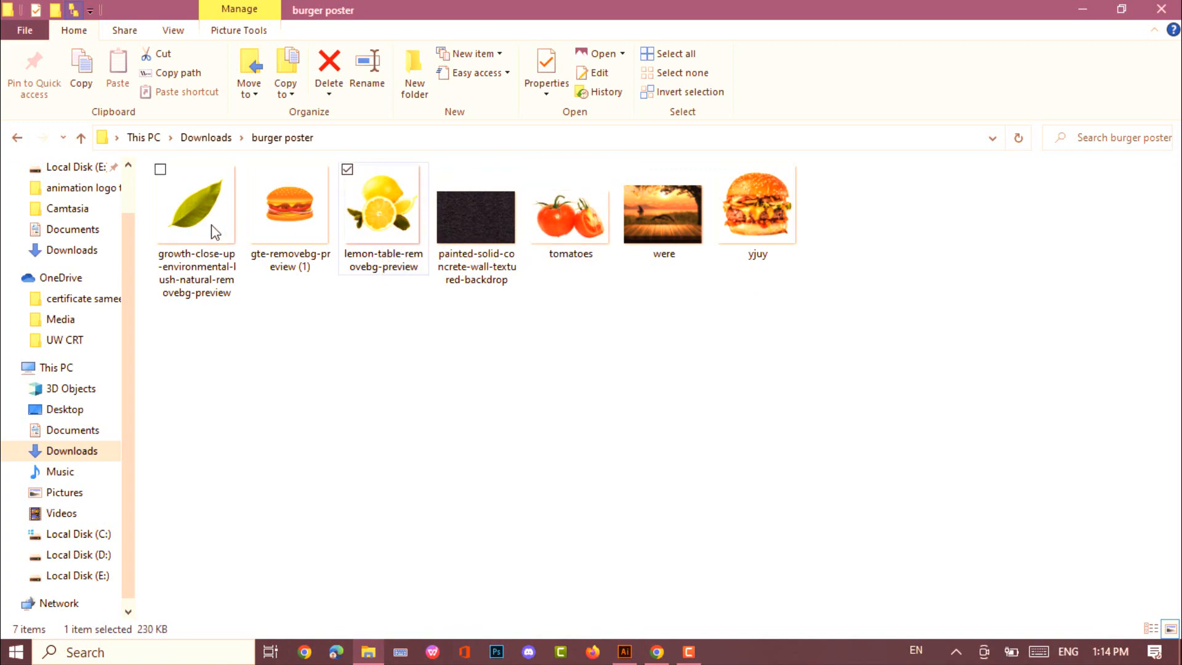
pyautogui.moveTo(378, 229); pyautogui.dragTo(612, 615)
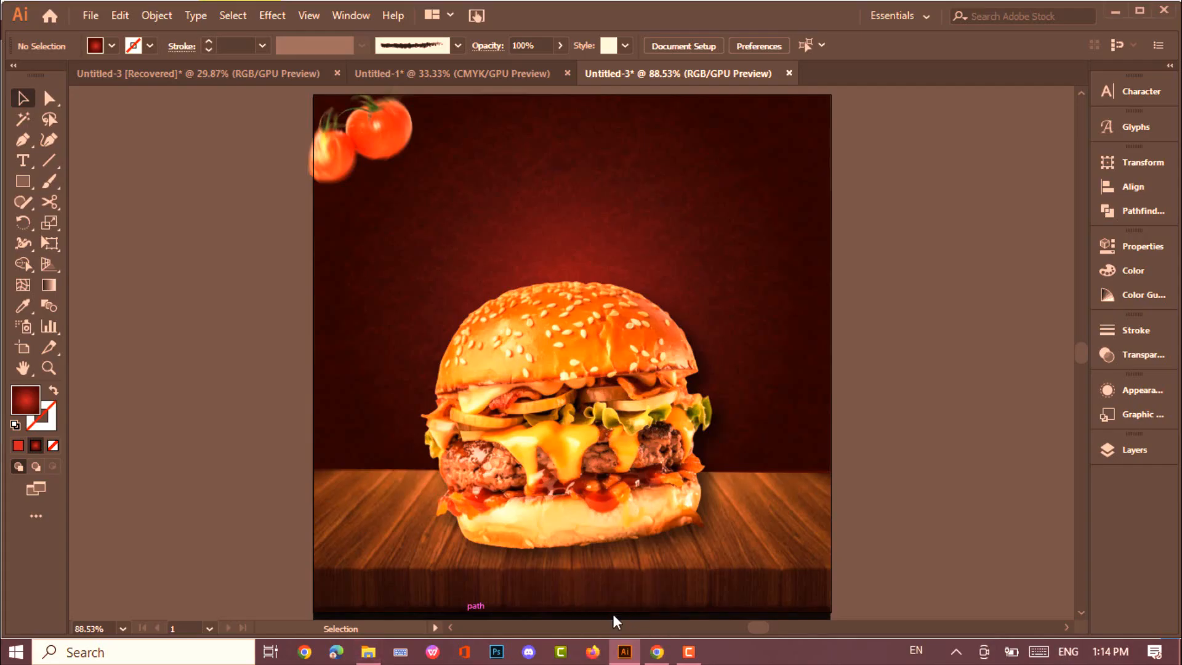
pyautogui.moveTo(887, 316); pyautogui.dragTo(887, 321)
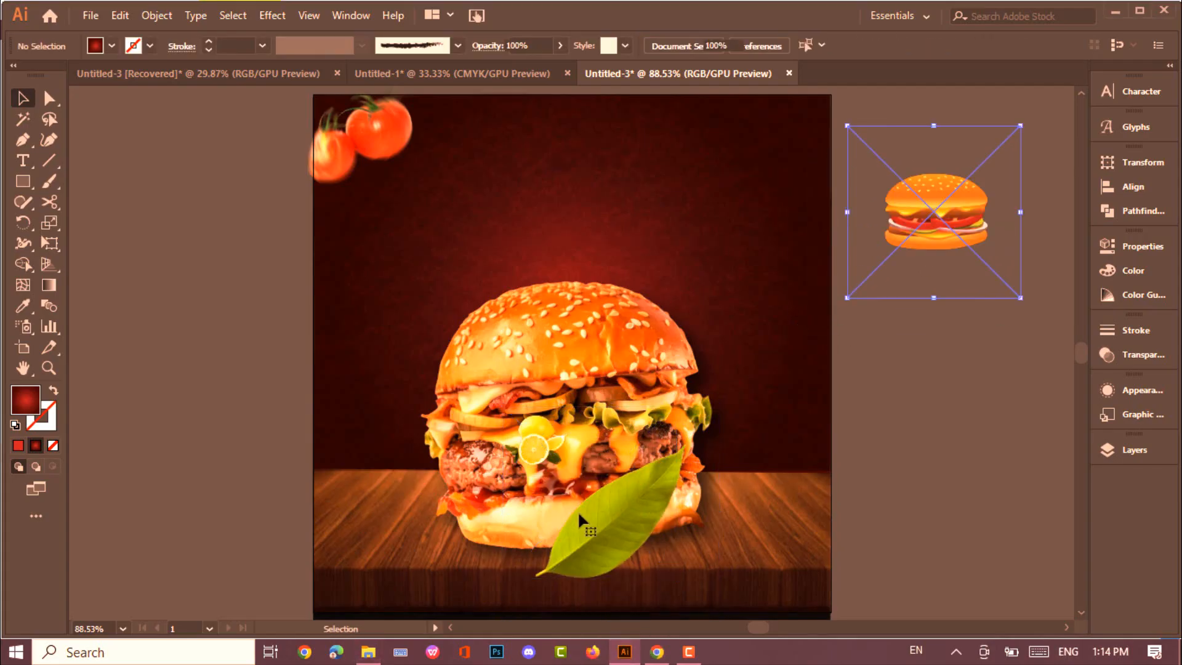
# Enlarge and embed the lemons, set them at the poster's lower-right corner and apply a Radial Blur to them.
pyautogui.moveTo(540, 466); pyautogui.dragTo(337, 415)
pyautogui.moveTo(283, 369); pyautogui.dragTo(780, 534)
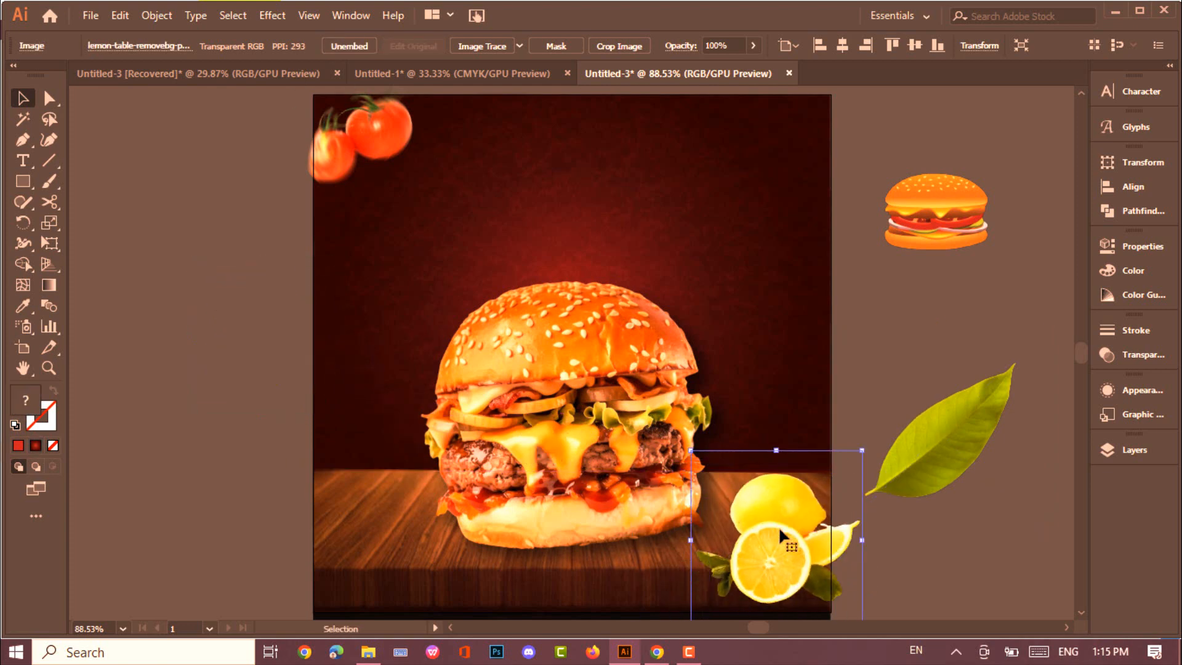
pyautogui.click(275, 22)
pyautogui.moveTo(293, 303)
pyautogui.click(487, 322)
pyautogui.click(266, 173)
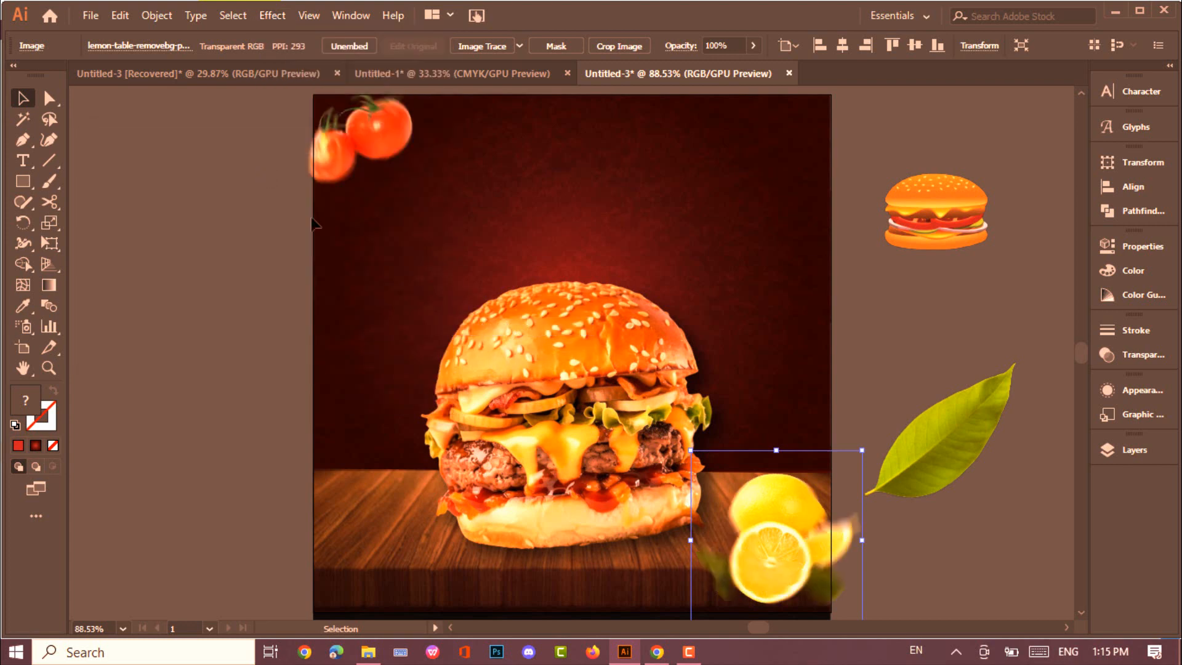
# Shrink the small illustrated burger to logo size and position it near the poster's upper-right corner.
pyautogui.click(871, 289)
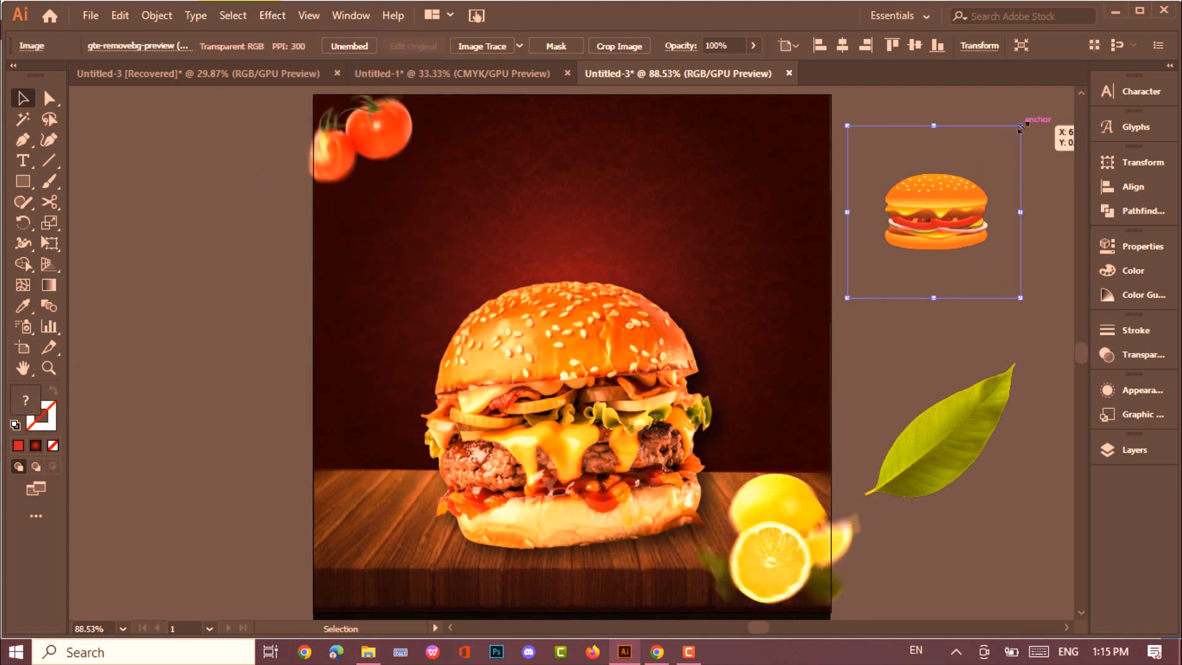
pyautogui.moveTo(1020, 128); pyautogui.dragTo(977, 168)
pyautogui.moveTo(935, 203); pyautogui.dragTo(780, 176)
pyautogui.scroll(1, 780, 175)
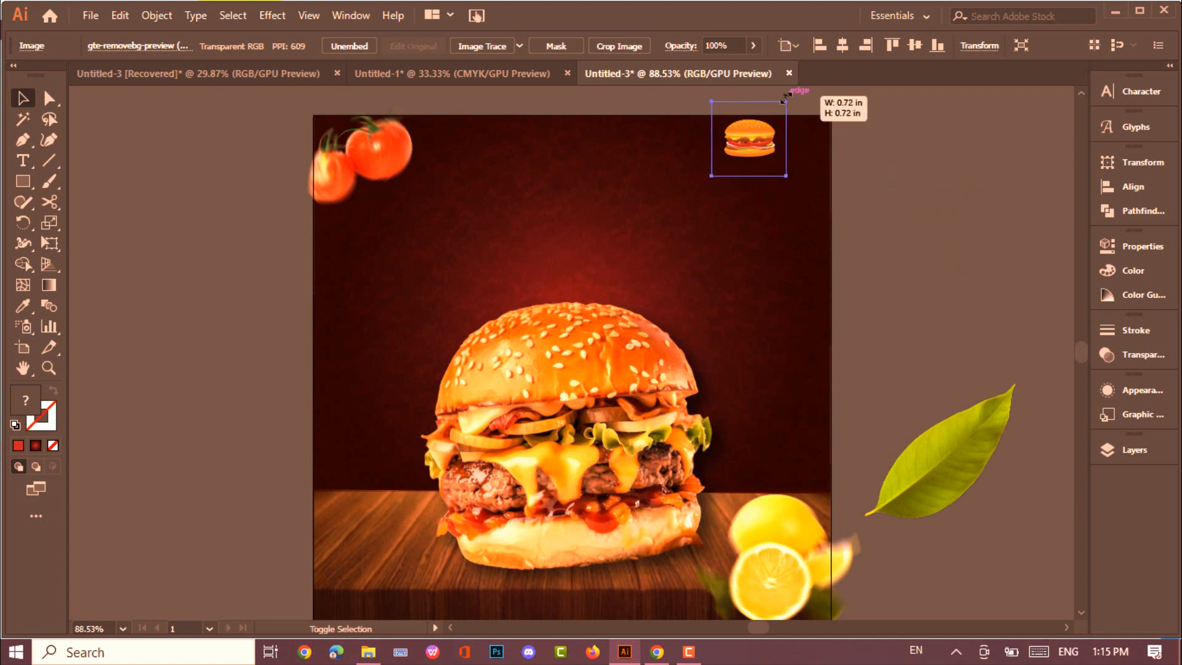
pyautogui.moveTo(786, 96); pyautogui.dragTo(784, 102)
pyautogui.scroll(-1, 898, 149)
# Embed and shrink the leaf image, and arrange it with rotated copies into a three-leaf fan beside the poster.
pyautogui.click(982, 380)
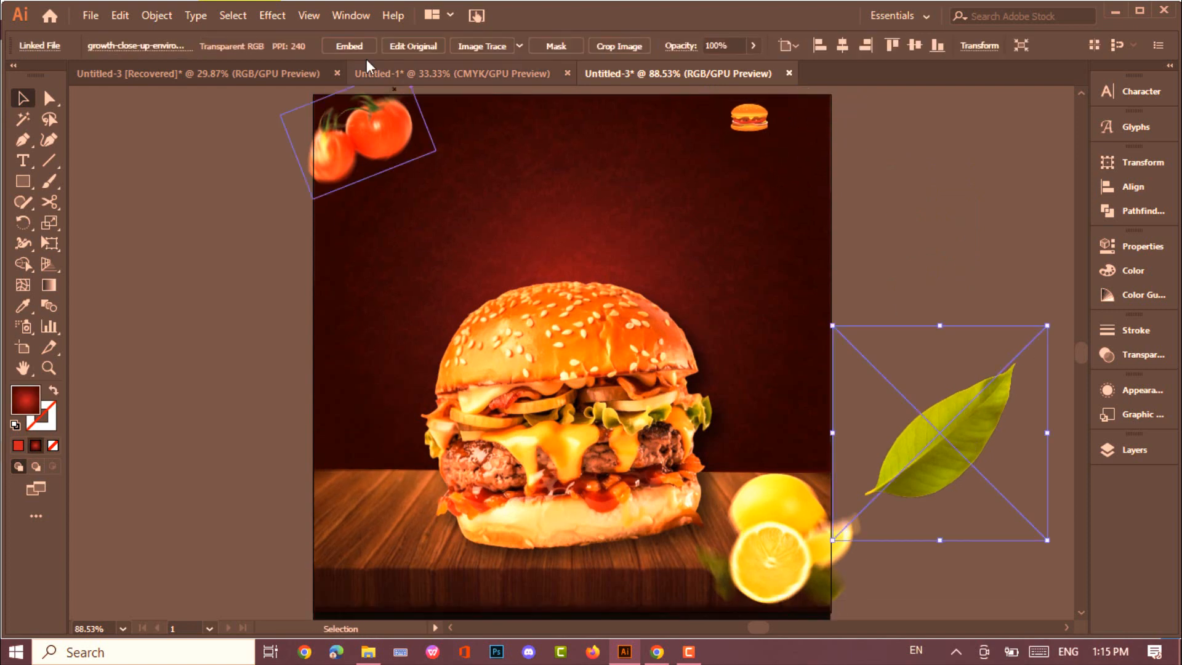
pyautogui.moveTo(1007, 396); pyautogui.dragTo(1009, 216)
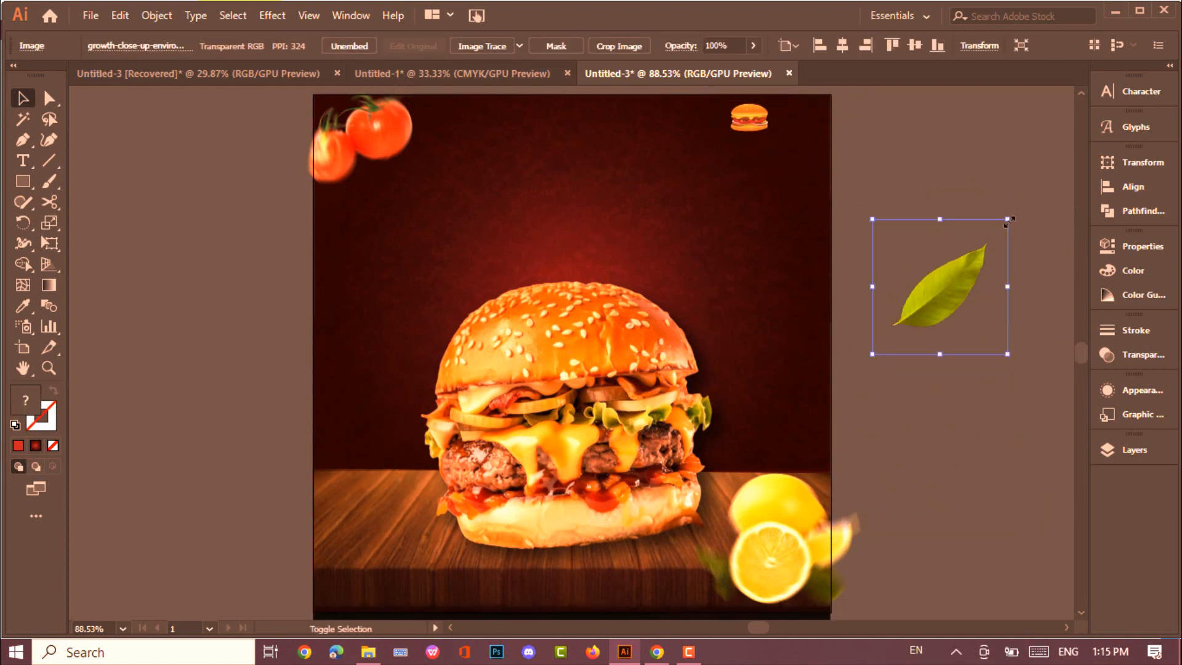
pyautogui.moveTo(947, 290); pyautogui.dragTo(972, 338)
pyautogui.moveTo(1024, 272); pyautogui.dragTo(999, 247)
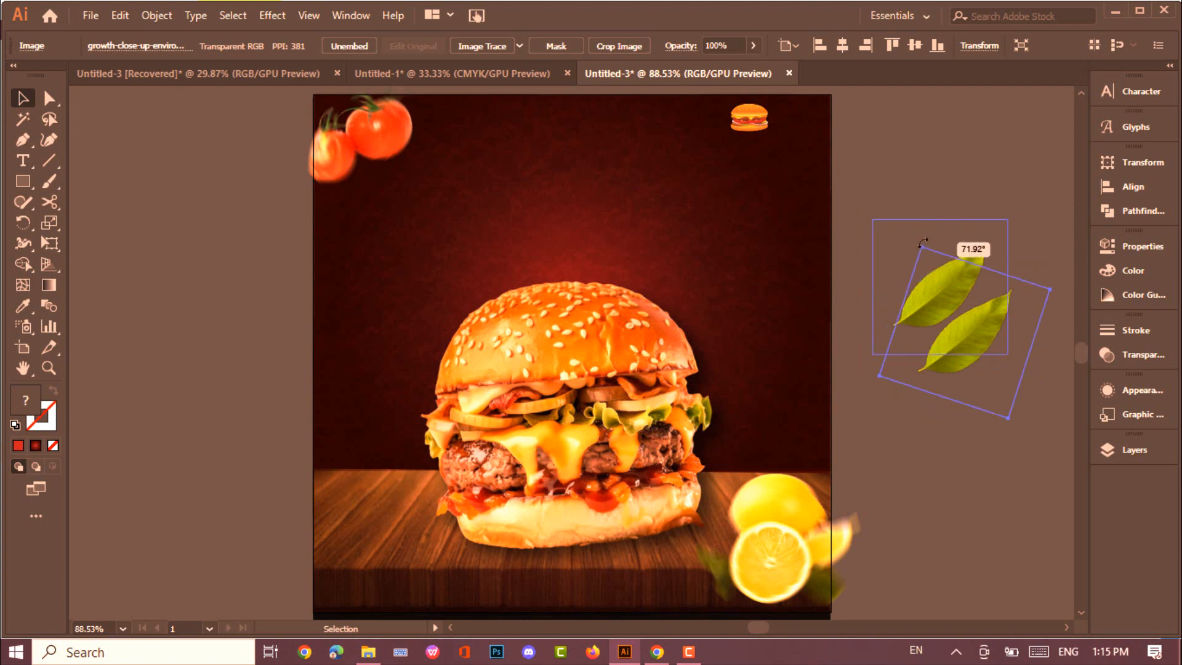
pyautogui.moveTo(923, 241); pyautogui.dragTo(989, 449)
pyautogui.moveTo(976, 397); pyautogui.dragTo(887, 302)
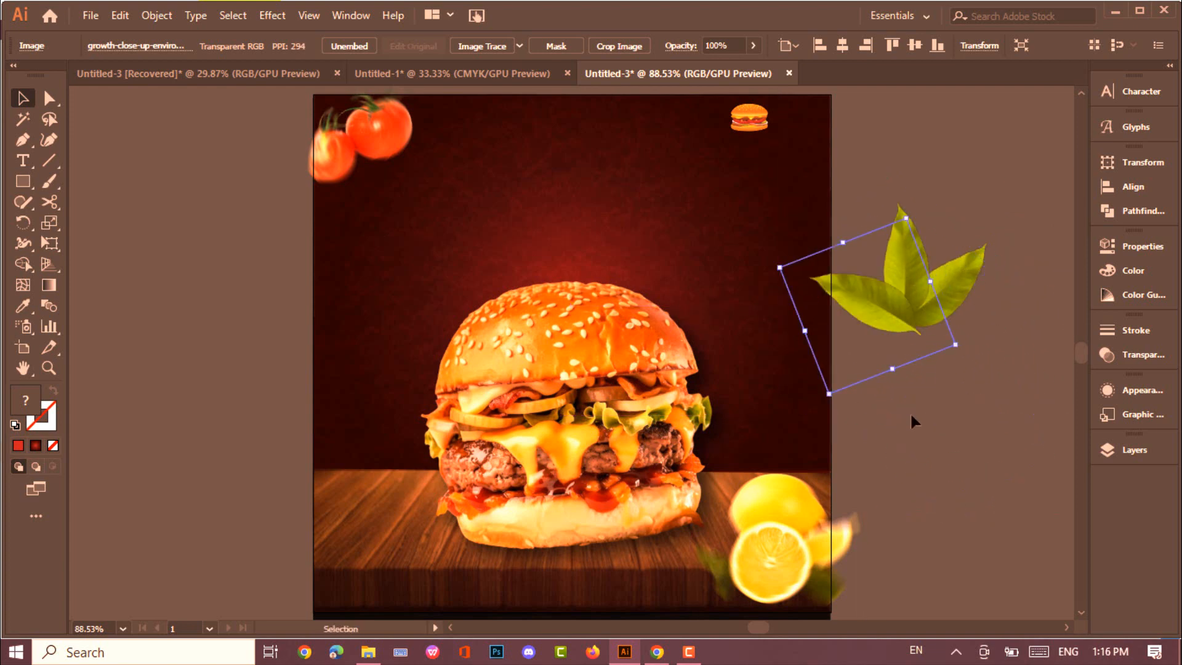
# Select all three leaves and group them.
pyautogui.click(913, 420)
pyautogui.click(877, 308)
pyautogui.click(869, 205)
pyautogui.moveTo(869, 206); pyautogui.dragTo(970, 256)
pyautogui.hotkey('ctrl', 'g')
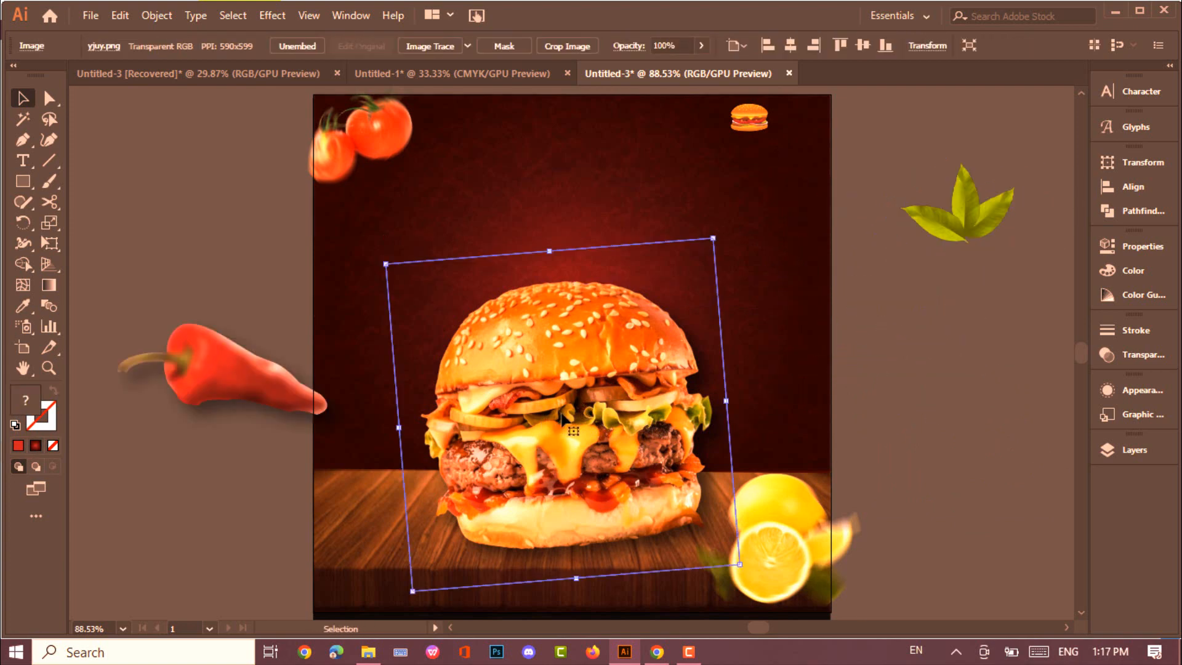
# Duplicate the burger as two smaller copies, one on each side of the large burger.
pyautogui.moveTo(562, 418); pyautogui.dragTo(703, 408)
pyautogui.moveTo(884, 238); pyautogui.dragTo(789, 320)
pyautogui.moveTo(732, 431); pyautogui.dragTo(485, 466)
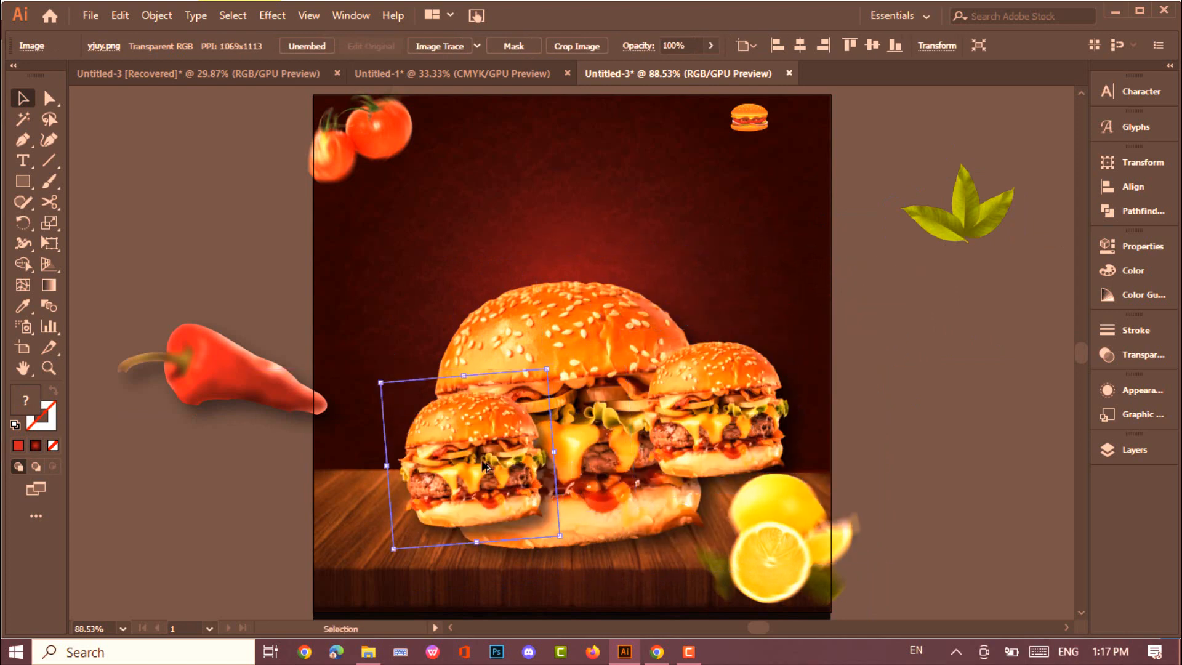
# Show the contents of Layer 1 and bring the large burger to the front of the stack.
pyautogui.click(1136, 452)
pyautogui.click(816, 265)
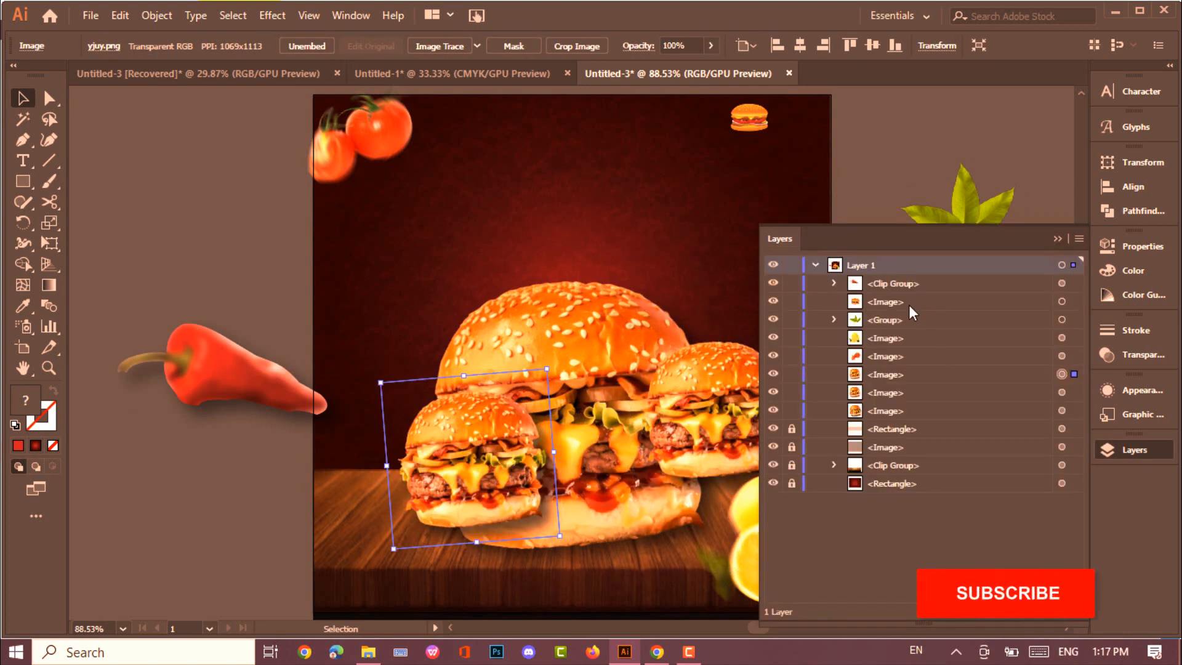
pyautogui.click(561, 362)
pyautogui.rightClick(561, 362)
pyautogui.moveTo(653, 508)
pyautogui.click(800, 506)
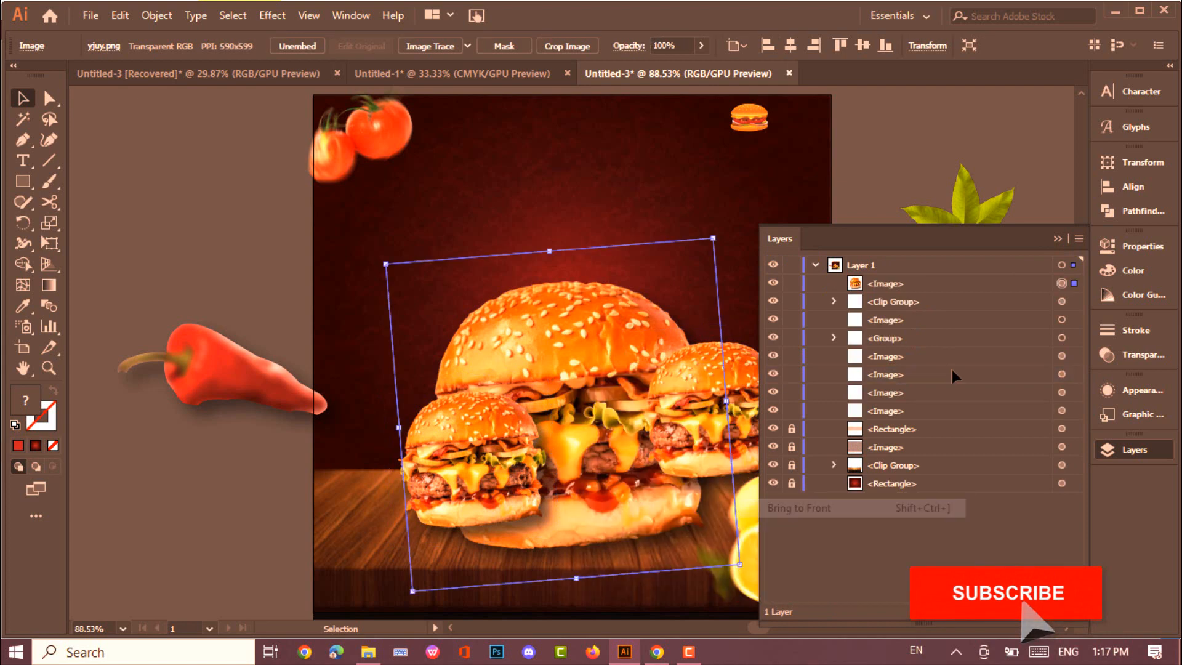
# Lower the small burger on the right of the large burger slightly toward the table.
pyautogui.click(1057, 238)
pyautogui.click(1005, 281)
pyautogui.click(756, 431)
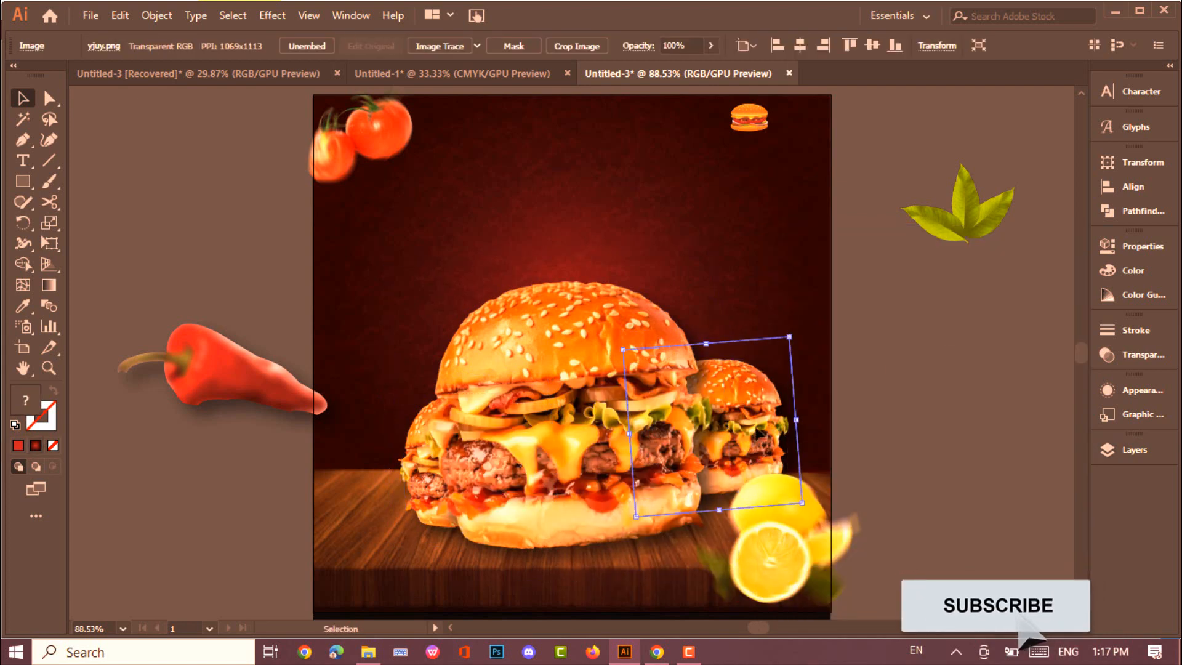
# Reflect the left small burger across the vertical axis, tilt it slightly, and move it outward from the large burger.
pyautogui.click(413, 484)
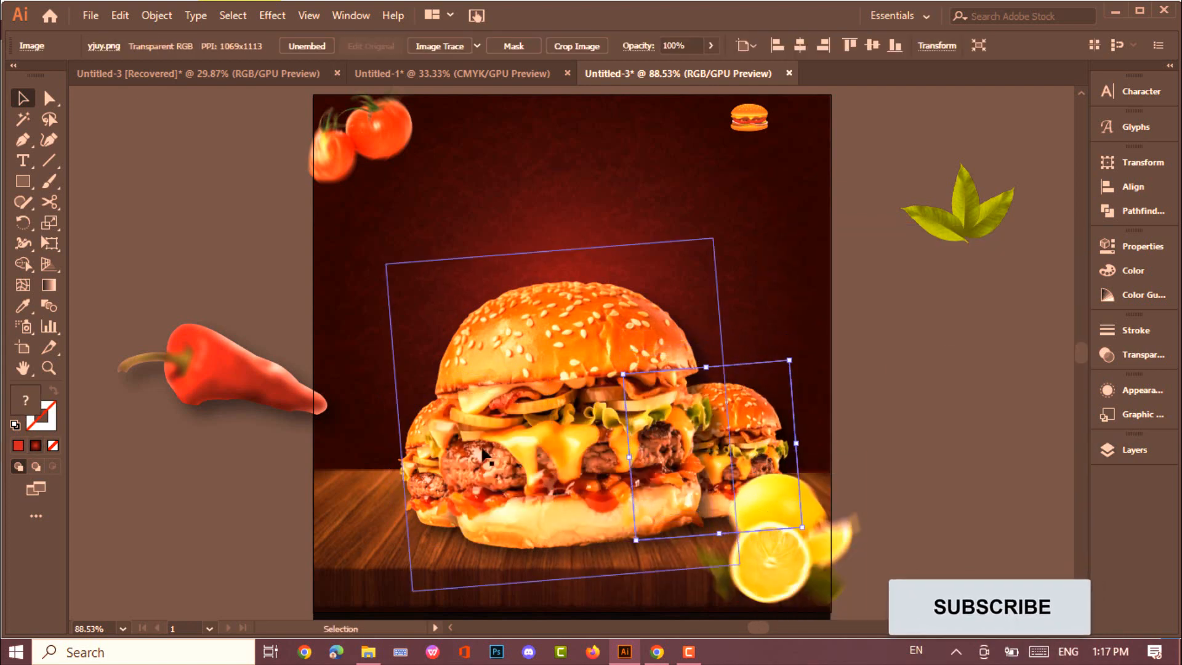
pyautogui.rightClick(420, 483)
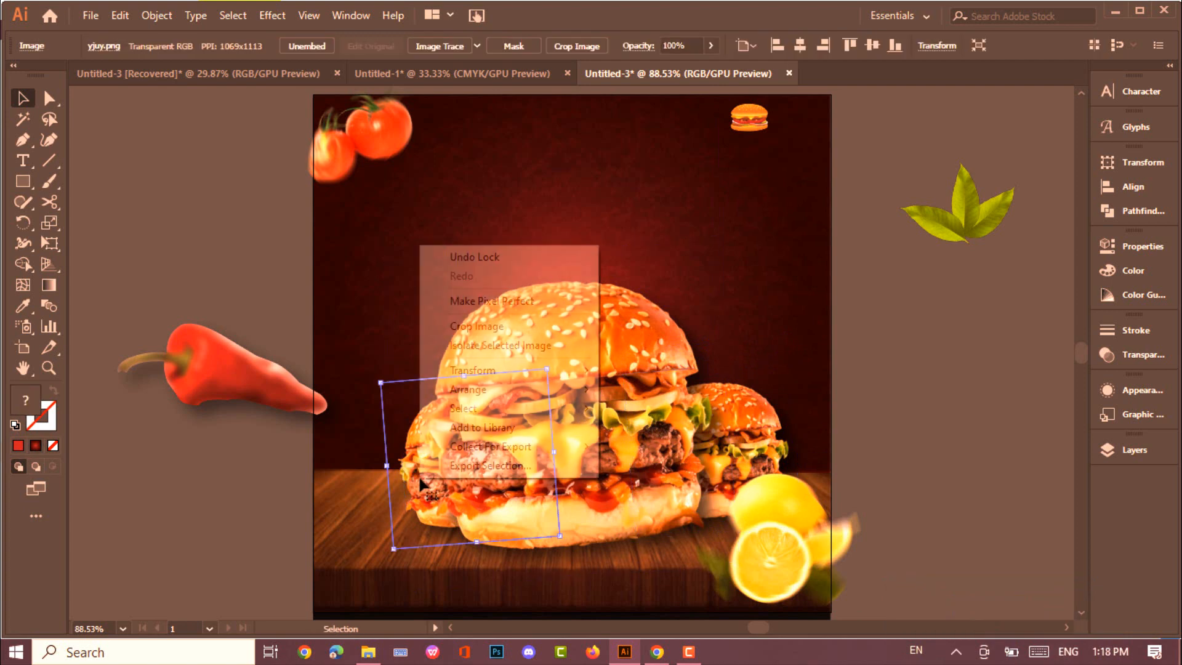
pyautogui.click(640, 440)
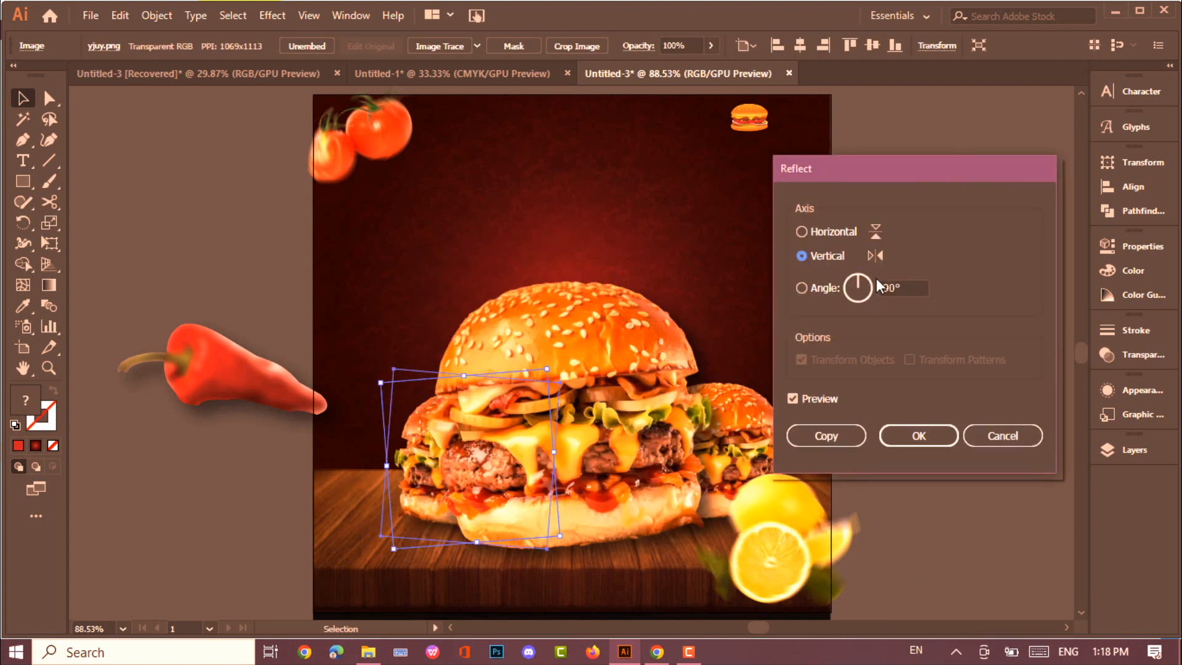
pyautogui.click(920, 436)
pyautogui.moveTo(374, 380)
pyautogui.mouseDown()
pyautogui.moveTo(367, 395)
pyautogui.moveTo(374, 389)
pyautogui.mouseUp()
pyautogui.moveTo(438, 496)
pyautogui.mouseDown()
pyautogui.moveTo(401, 495)
pyautogui.moveTo(426, 515)
pyautogui.mouseUp()
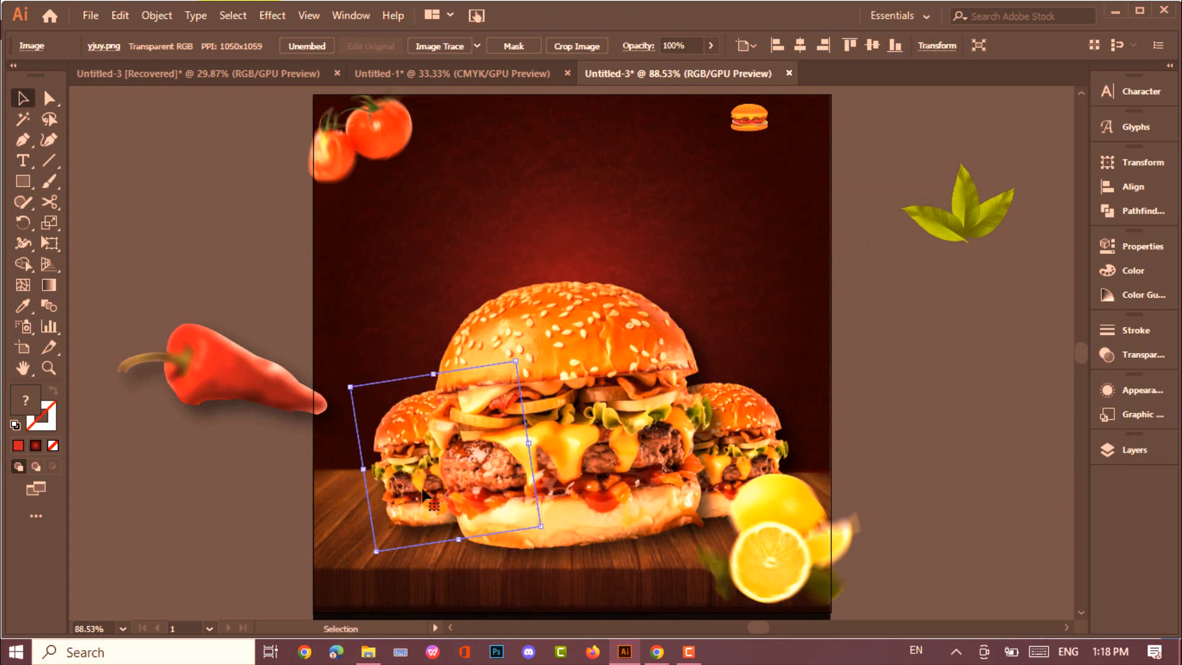
# Shrink the large burger slightly and reposition it between the two small burgers on the table.
pyautogui.click(590, 390)
pyautogui.click(591, 391)
pyautogui.click(767, 535)
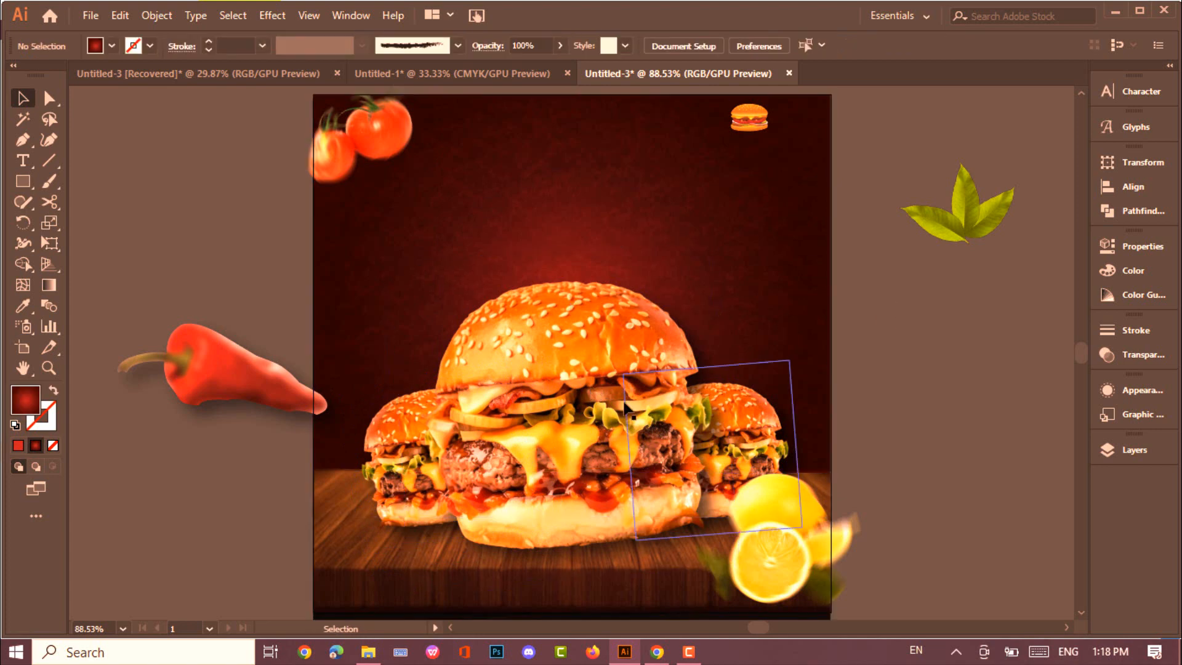
pyautogui.click(711, 245)
pyautogui.moveTo(704, 254); pyautogui.dragTo(703, 254)
pyautogui.moveTo(577, 414)
pyautogui.mouseDown()
pyautogui.moveTo(577, 448)
pyautogui.moveTo(577, 429)
pyautogui.mouseUp()
pyautogui.click(409, 461)
pyautogui.moveTo(409, 461); pyautogui.dragTo(410, 465)
pyautogui.click(531, 418)
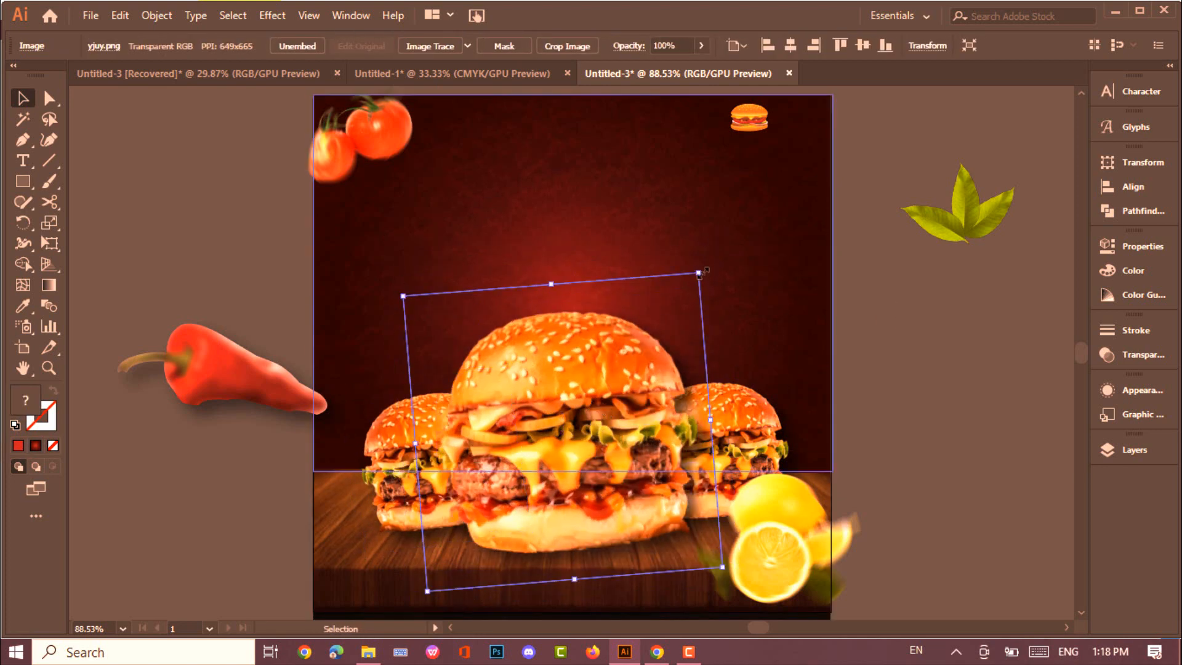
pyautogui.moveTo(700, 272); pyautogui.dragTo(707, 263)
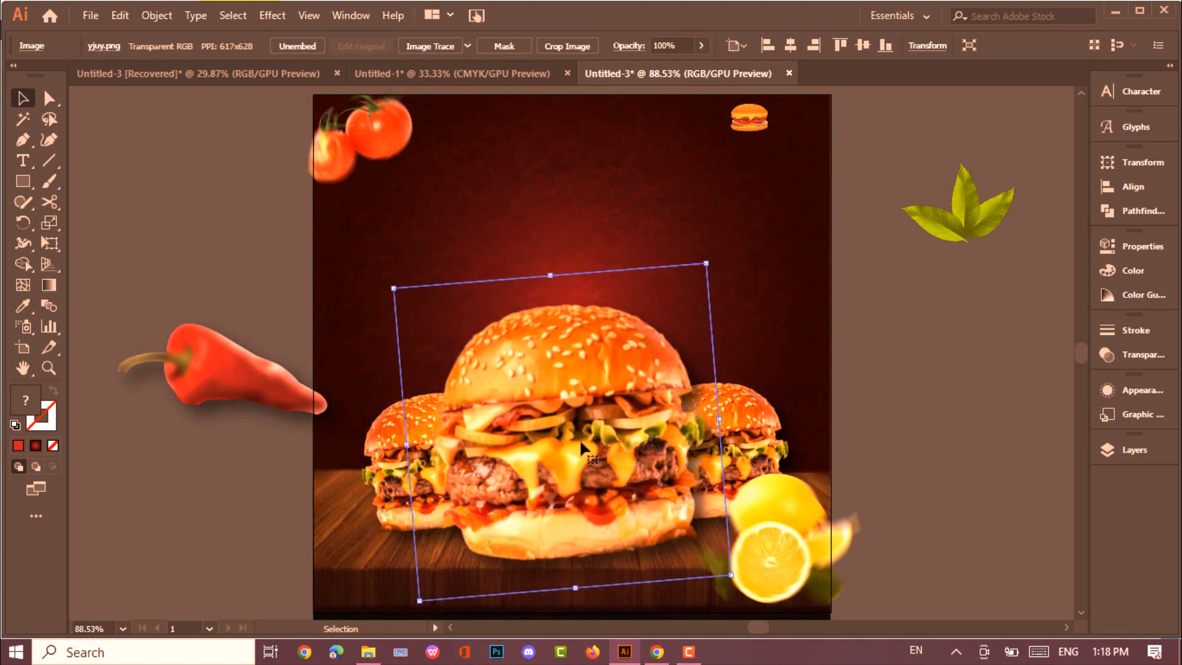
pyautogui.moveTo(579, 438); pyautogui.dragTo(579, 428)
pyautogui.click(922, 386)
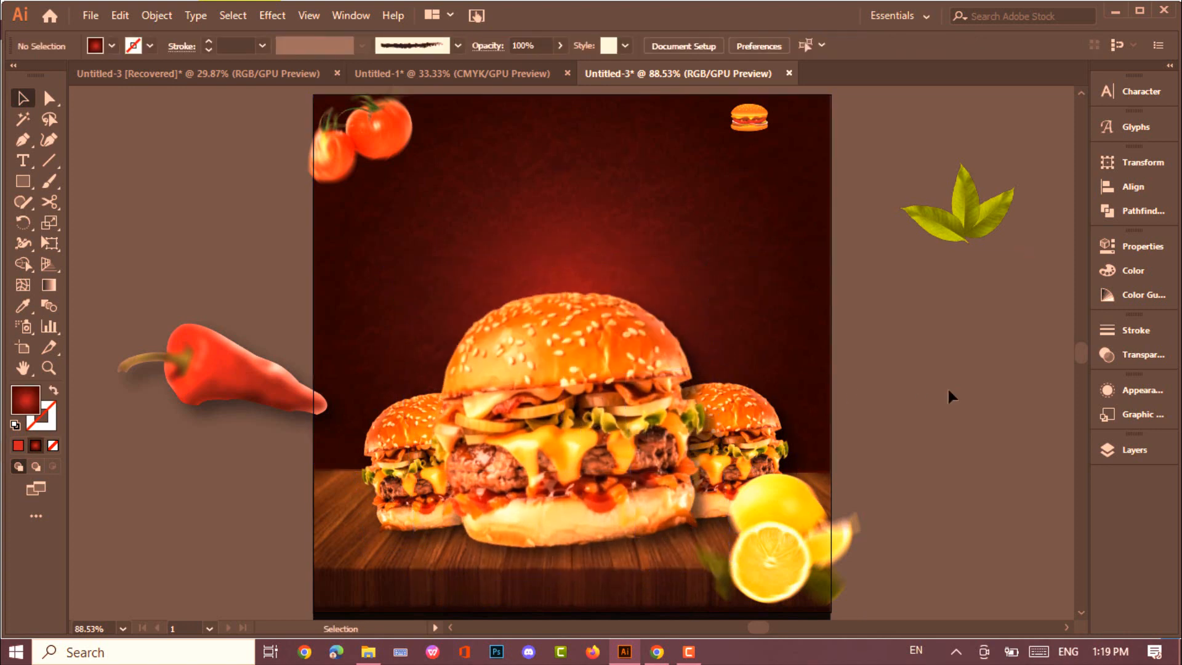
# Place the tomatoes image from the burger poster folder in front of the large burger and apply a Drop Shadow.
pyautogui.hotkey('alt', 'Tab')
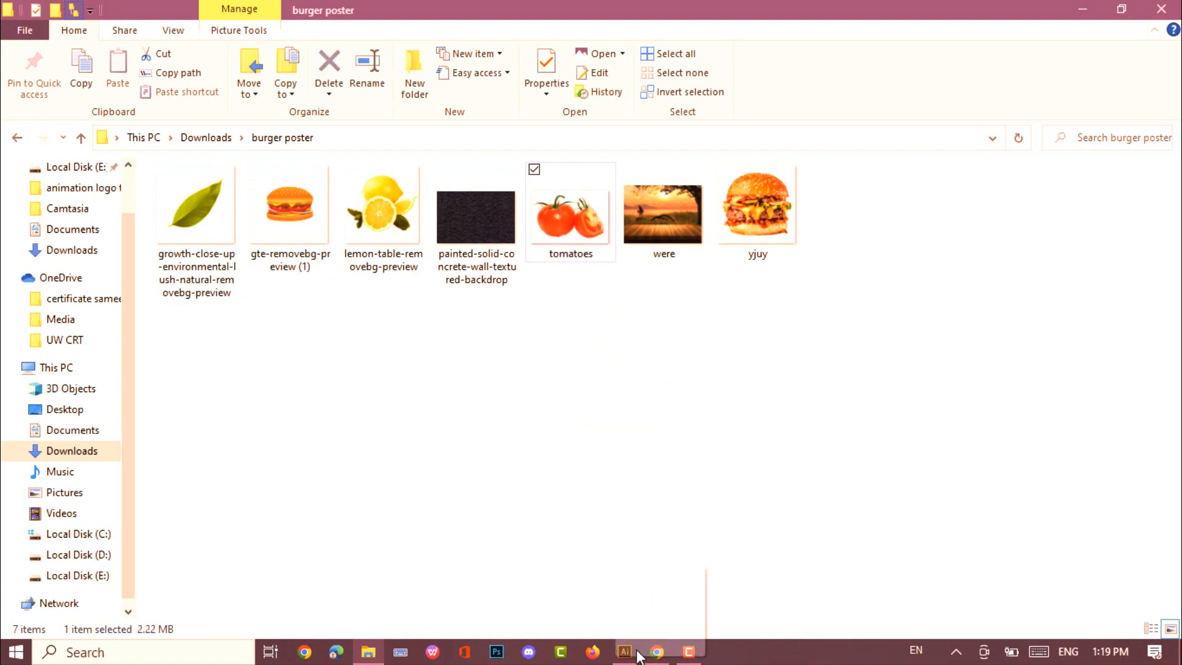
pyautogui.moveTo(625, 657); pyautogui.dragTo(728, 555)
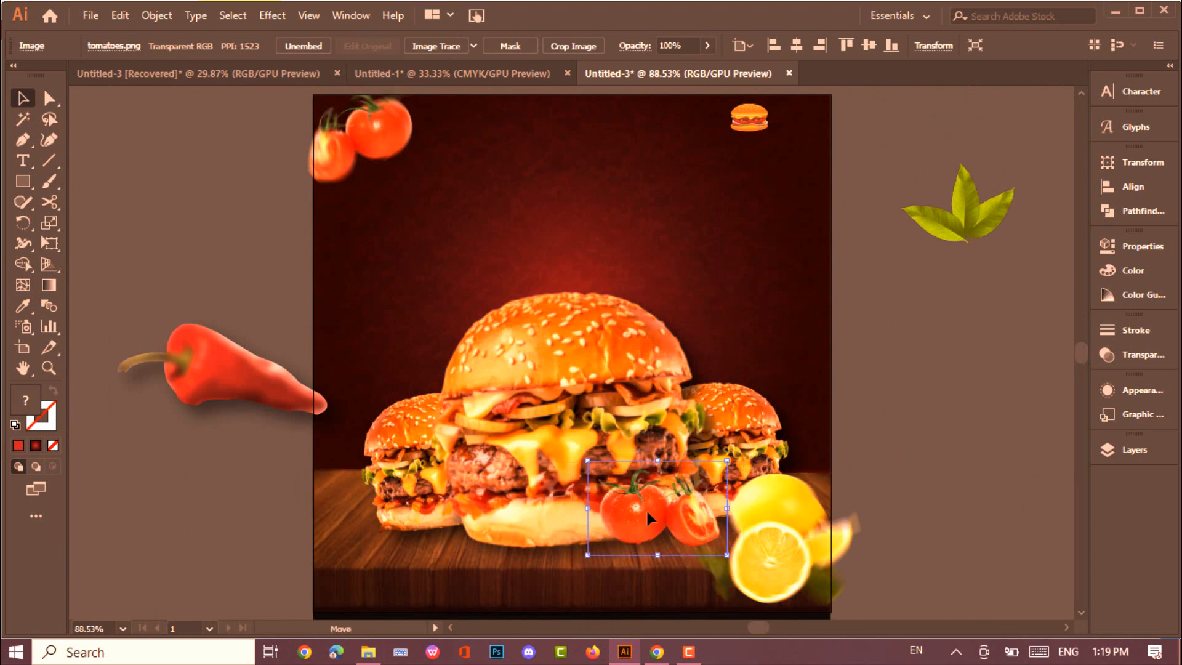
pyautogui.moveTo(650, 519); pyautogui.dragTo(649, 528)
pyautogui.click(290, 17)
pyautogui.click(406, 253)
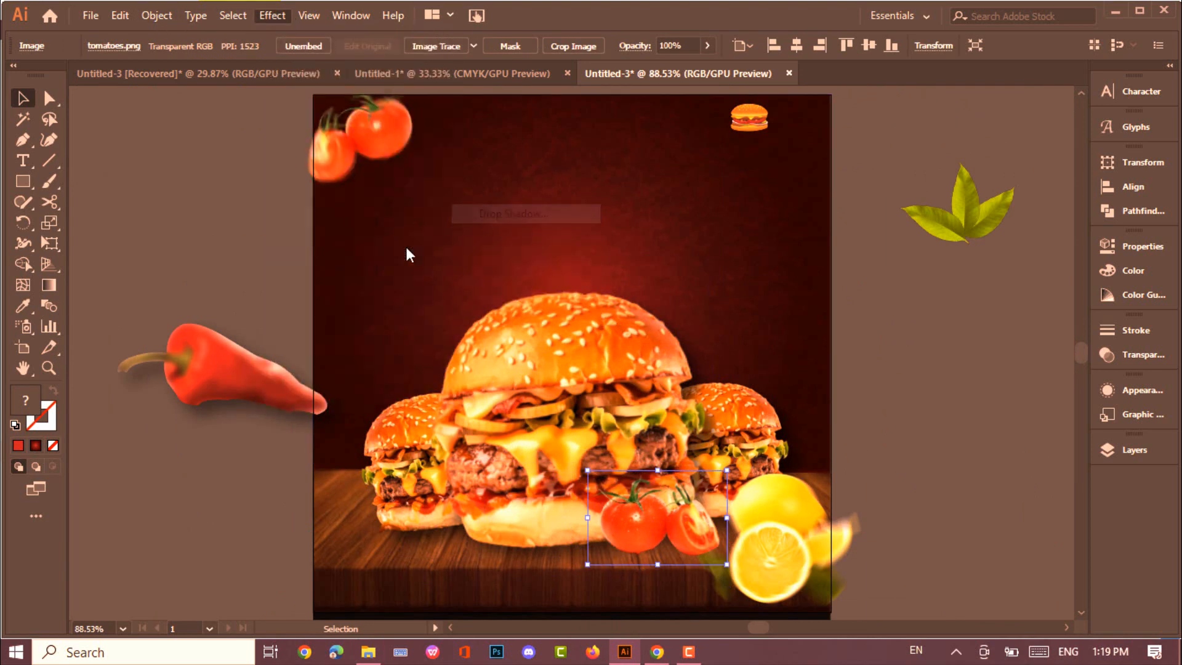
# Move the lemons partly past the poster's right edge and settle the tomatoes between them and the large burger.
pyautogui.moveTo(636, 542); pyautogui.dragTo(631, 551)
pyautogui.click(770, 533)
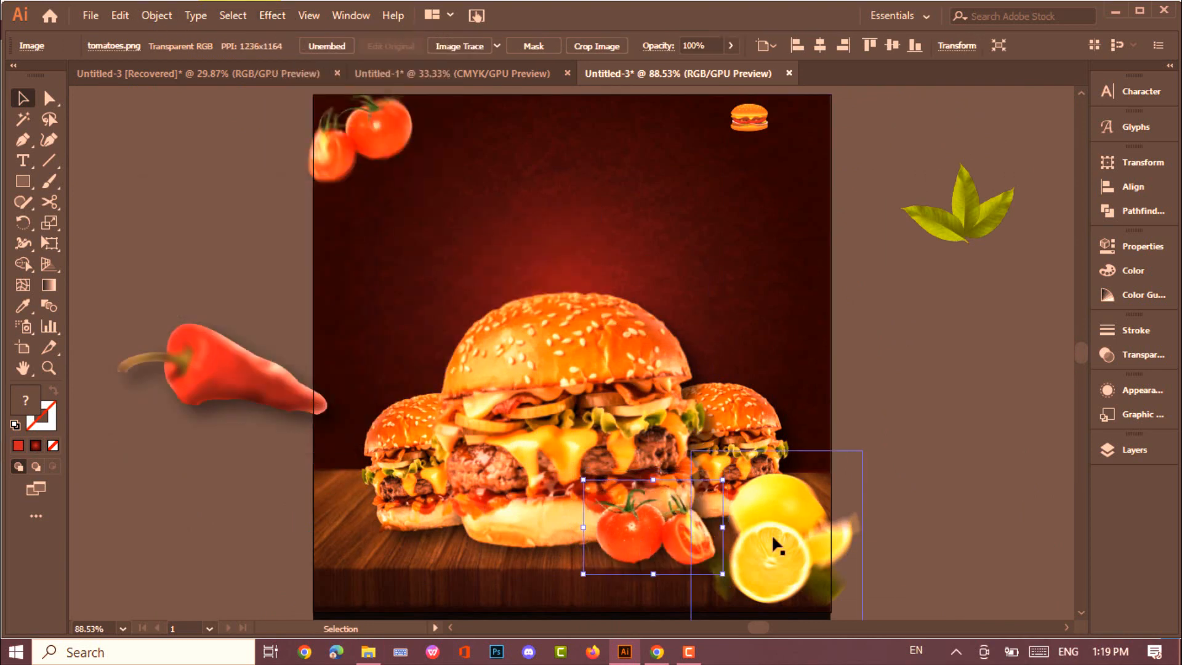
pyautogui.moveTo(774, 533); pyautogui.dragTo(799, 533)
pyautogui.moveTo(652, 520); pyautogui.dragTo(670, 524)
# Align the large burger to the horizontal center of the poster.
pyautogui.click(708, 400)
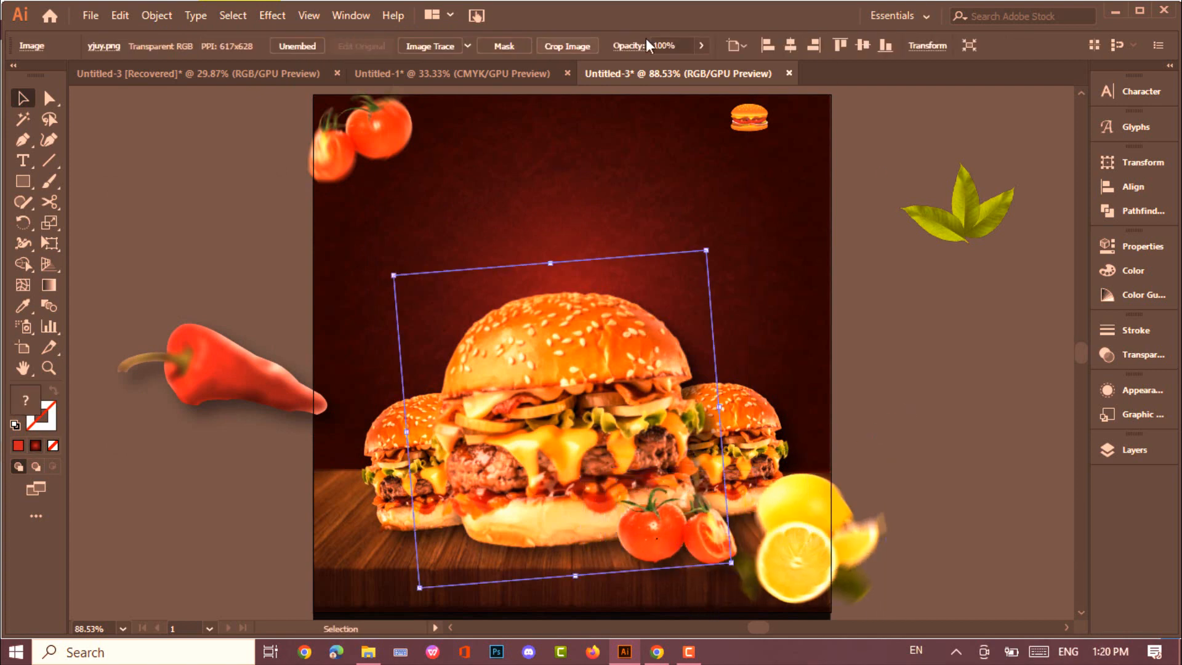
pyautogui.click(790, 47)
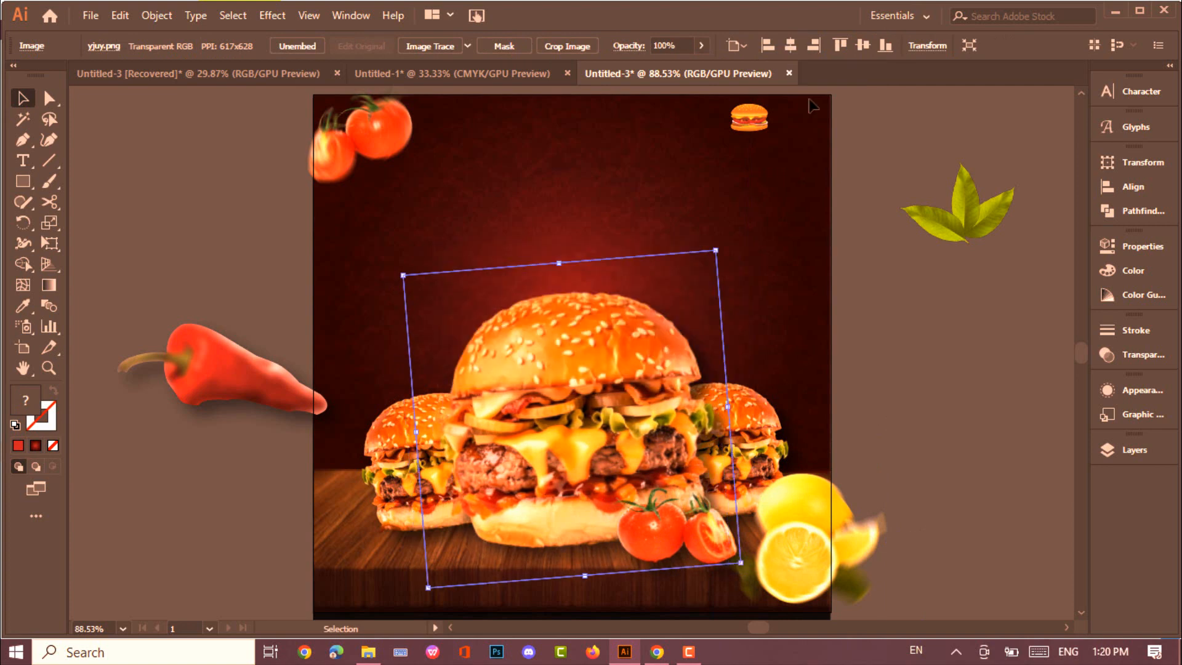
pyautogui.click(850, 452)
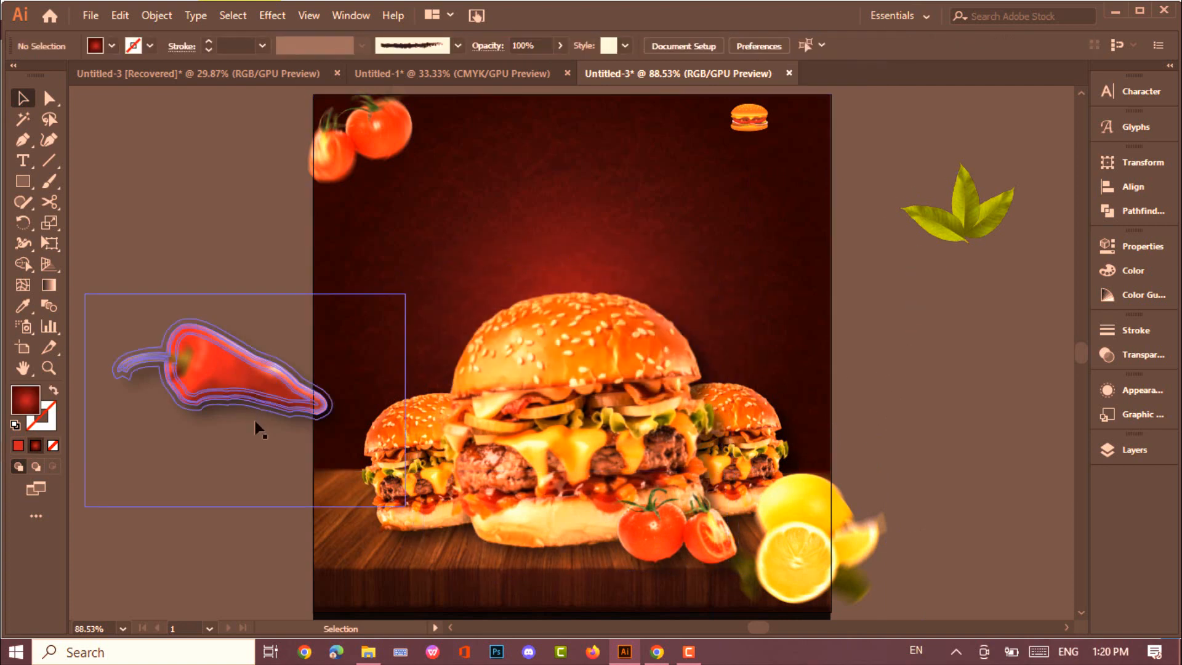
# Tilt the red pepper, move it beside the left small burger, and reorder it behind the burgers in Layer 1.
pyautogui.moveTo(220, 370); pyautogui.dragTo(222, 441)
pyautogui.click(1134, 449)
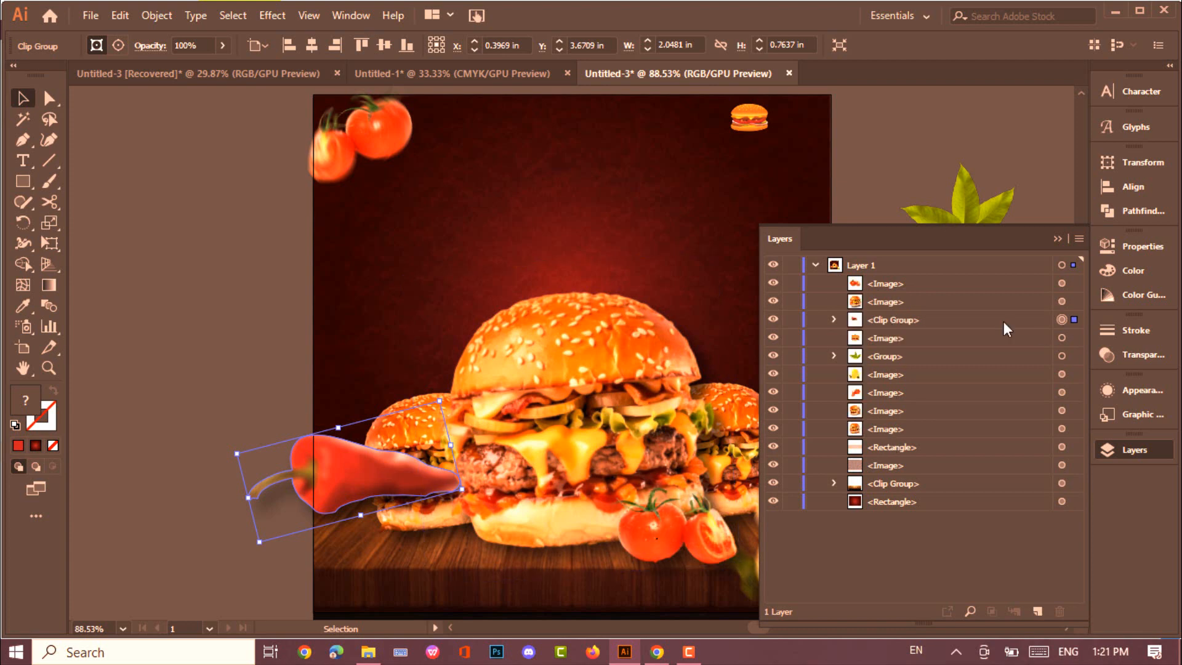
pyautogui.moveTo(1003, 321); pyautogui.dragTo(912, 441)
pyautogui.click(1057, 239)
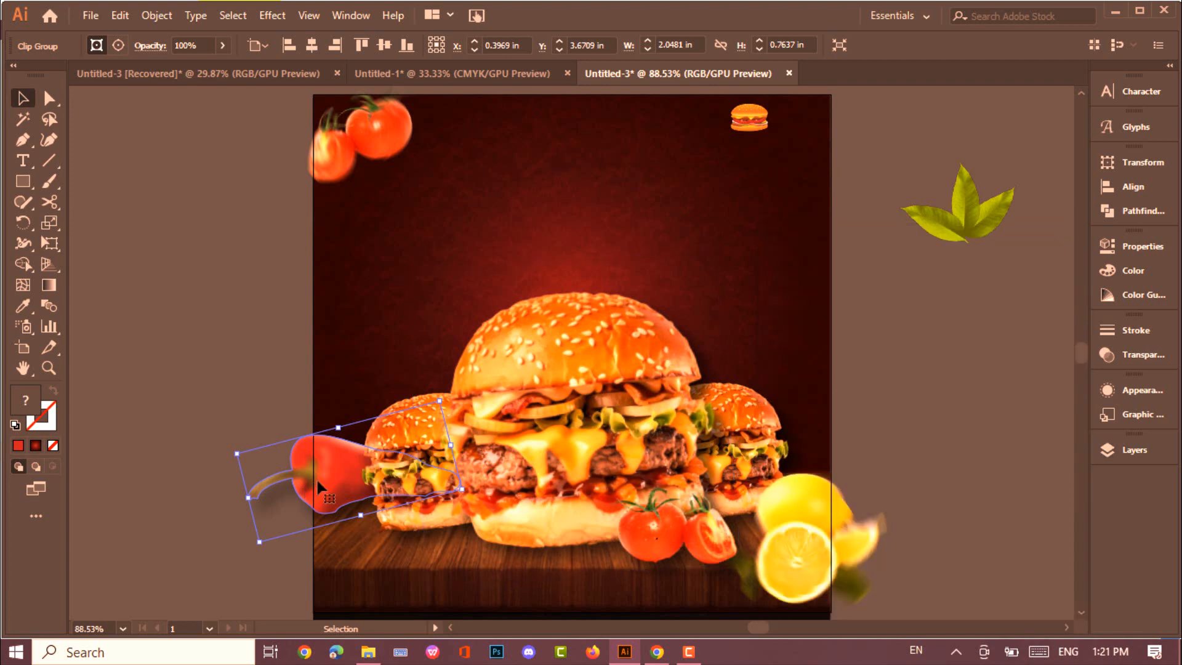
pyautogui.moveTo(317, 478); pyautogui.dragTo(368, 512)
# Shrink the left small burger and adjust the red pepper's position so it peeks out from behind the bun.
pyautogui.click(367, 512)
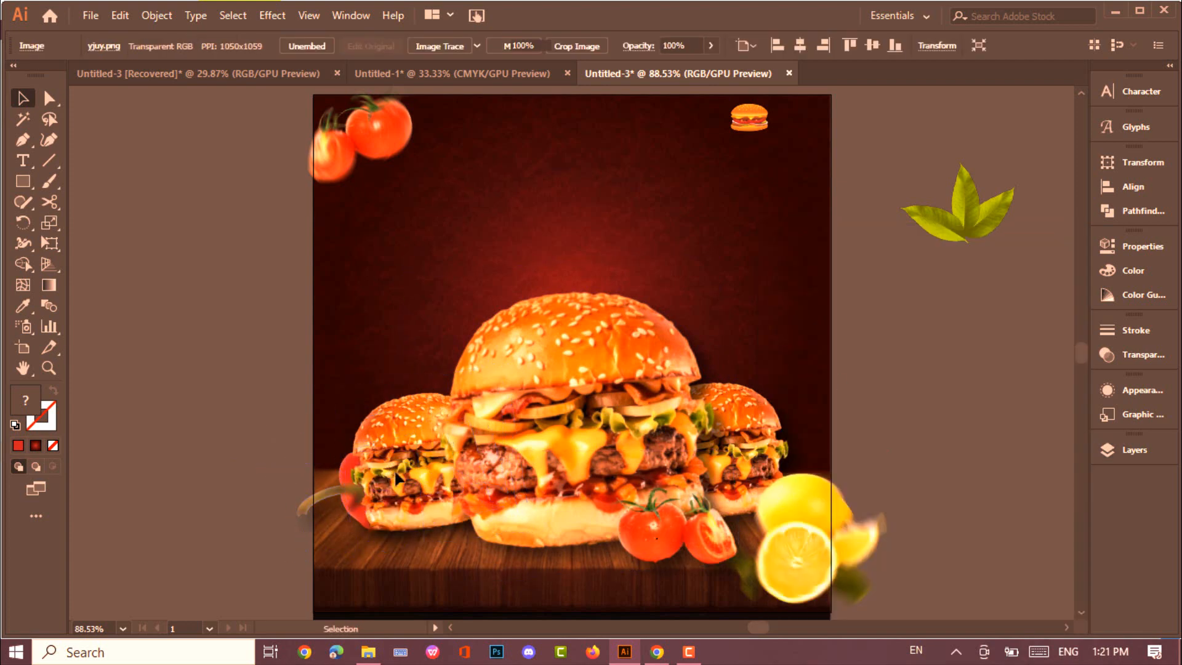
pyautogui.moveTo(507, 367); pyautogui.dragTo(487, 382)
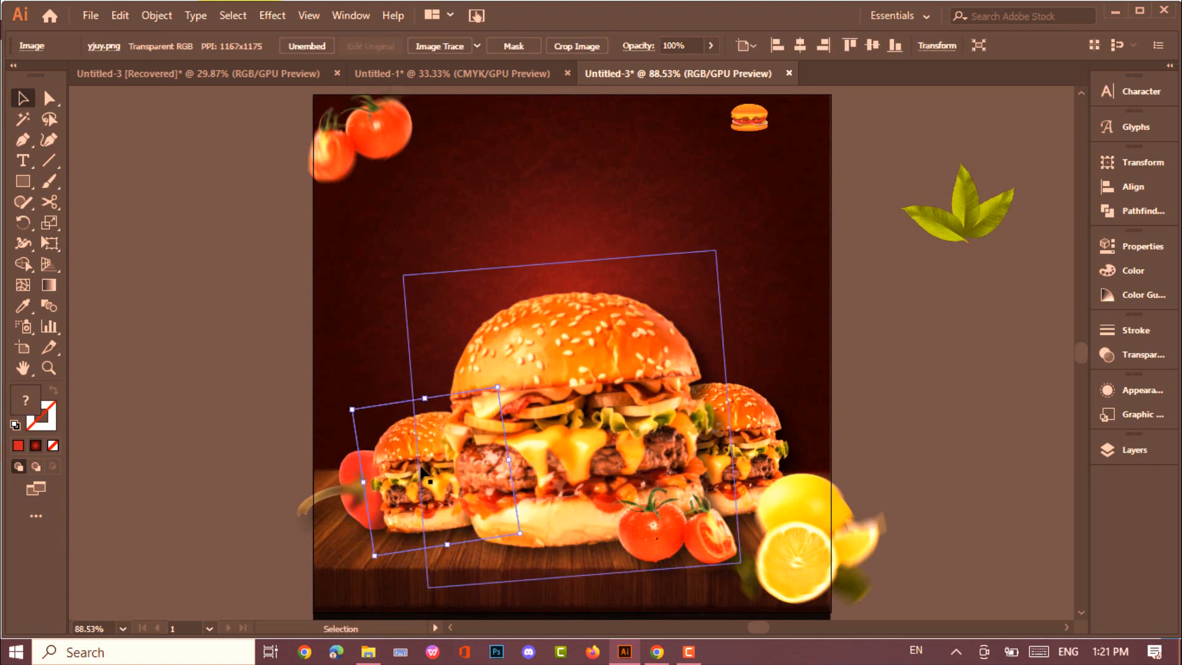
pyautogui.click(351, 493)
pyautogui.click(281, 443)
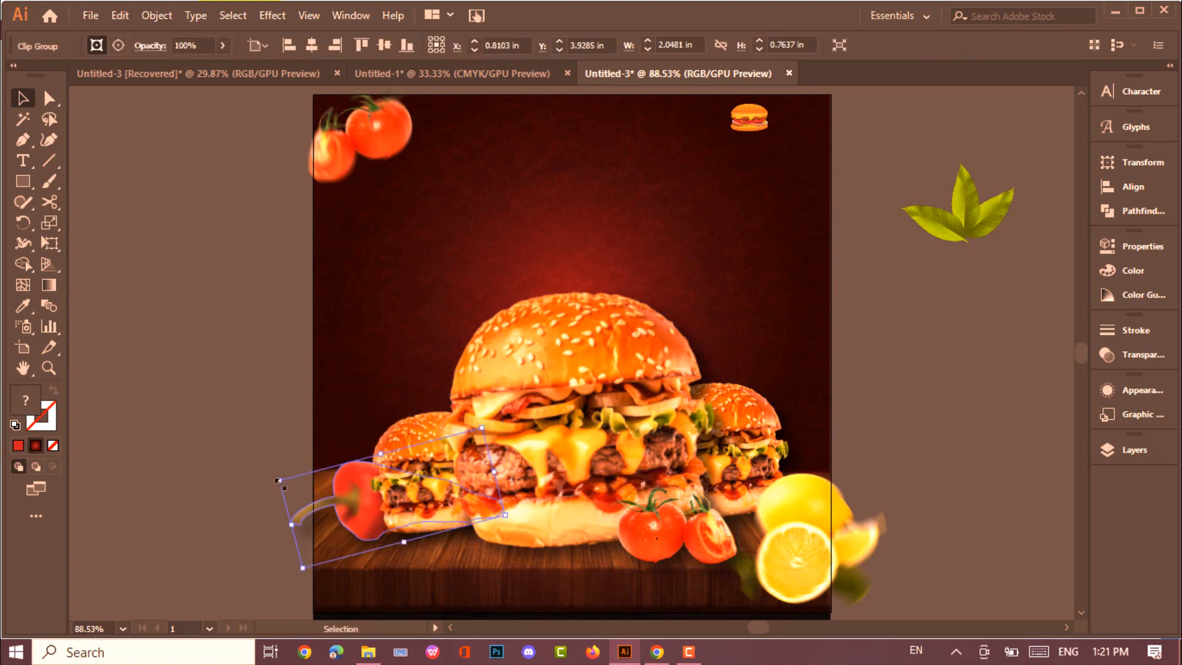
pyautogui.moveTo(317, 514); pyautogui.dragTo(350, 516)
pyautogui.click(410, 512)
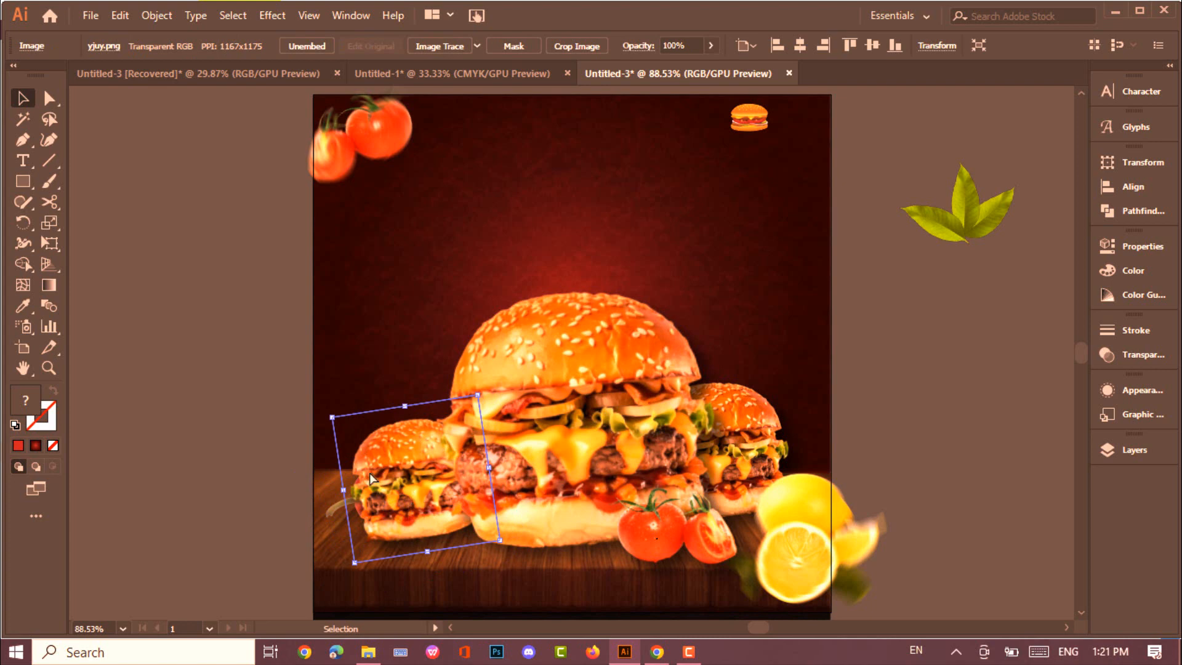
# Scale the red pepper down and set it on the table at the left small burger's outer edge.
pyautogui.click(273, 468)
pyautogui.moveTo(358, 502); pyautogui.dragTo(333, 523)
pyautogui.moveTo(296, 455); pyautogui.dragTo(296, 458)
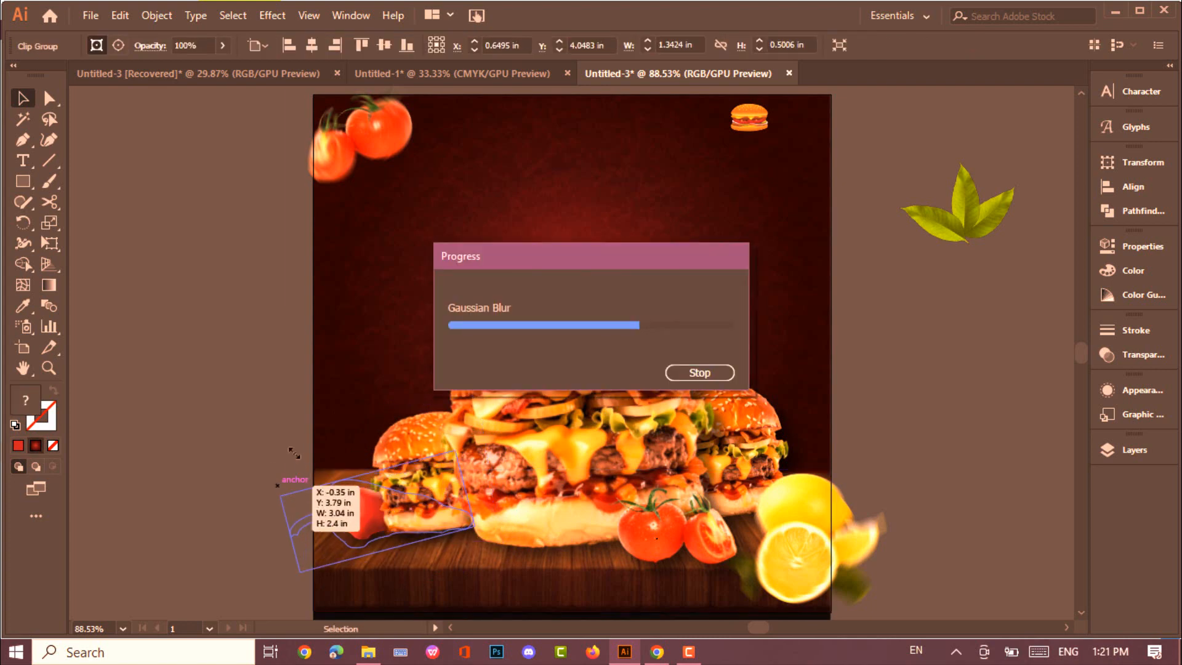
pyautogui.click(308, 469)
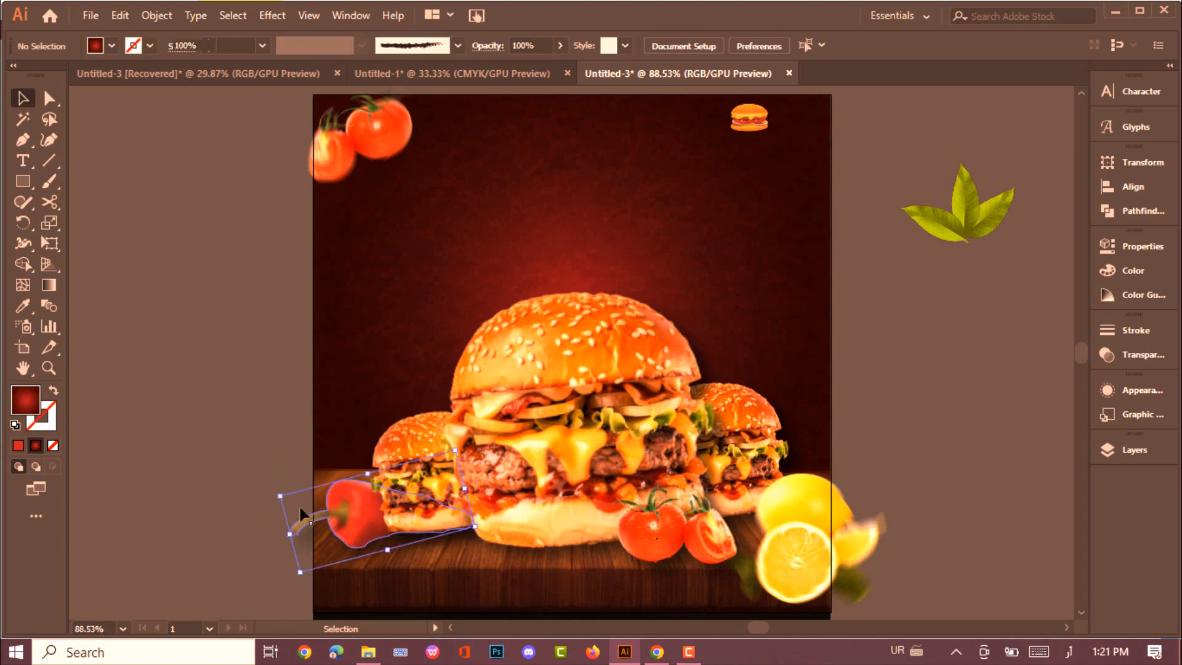
# Straighten the left small burger and lower it so that it rests on the wooden table.
pyautogui.click(398, 437)
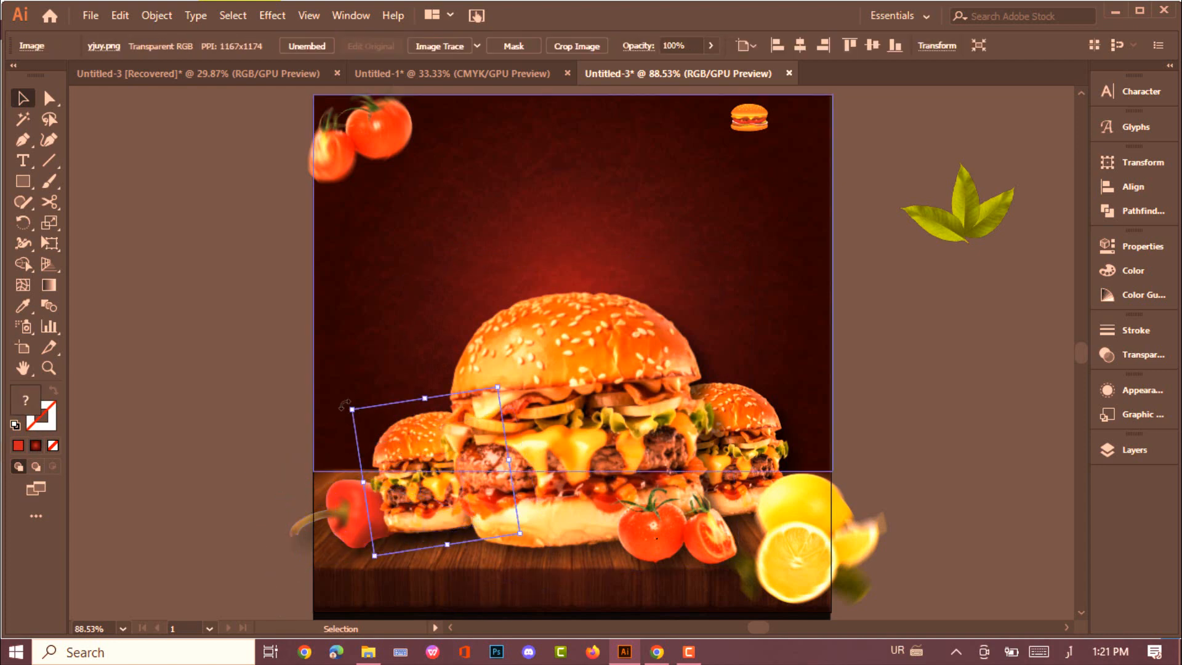
pyautogui.moveTo(348, 402); pyautogui.dragTo(352, 395)
pyautogui.moveTo(413, 500); pyautogui.dragTo(421, 519)
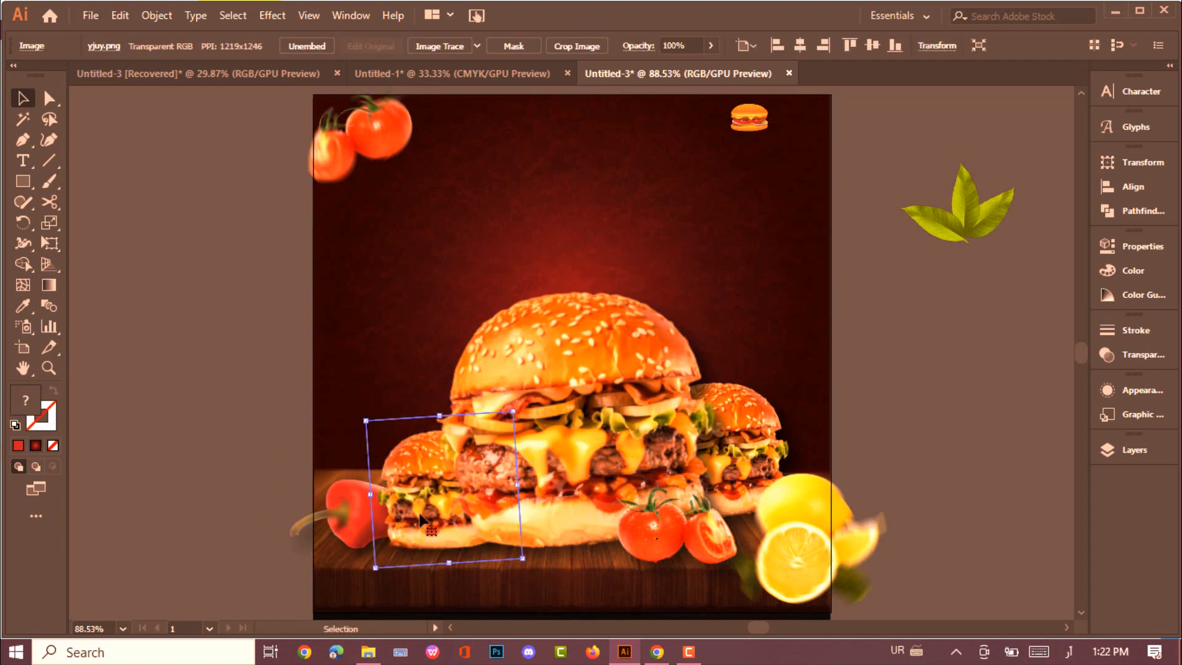
# Lower the right small burger onto the table, then shrink the front tomatoes and shift them toward the lemons.
pyautogui.click(732, 468)
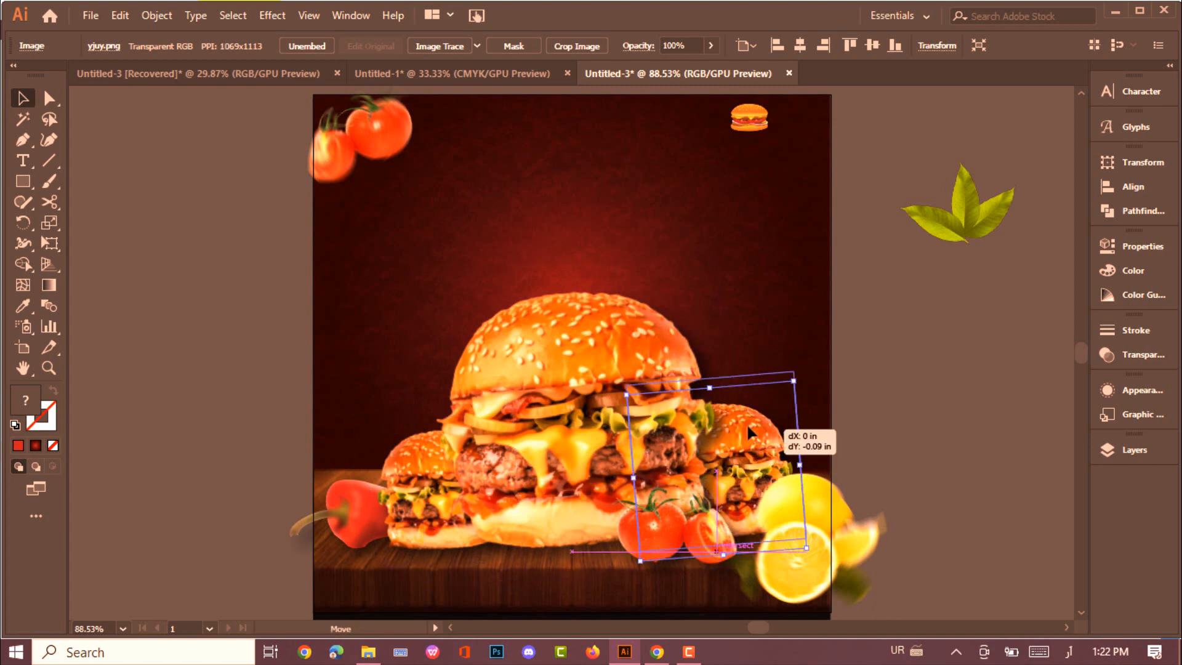
pyautogui.click(907, 383)
pyautogui.click(708, 536)
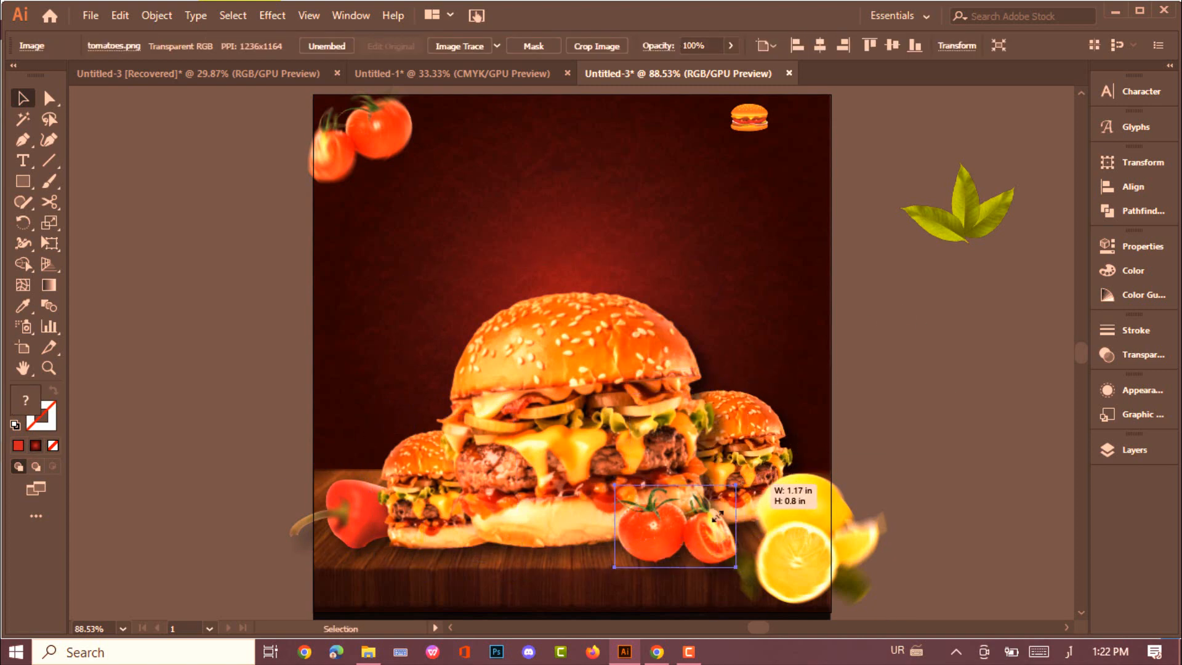
pyautogui.moveTo(711, 539); pyautogui.dragTo(714, 539)
# Switch the input language to English and add the two-line title KING BURGER above the burgers with a white fill.
pyautogui.press('t')
pyautogui.click(898, 650)
pyautogui.click(919, 581)
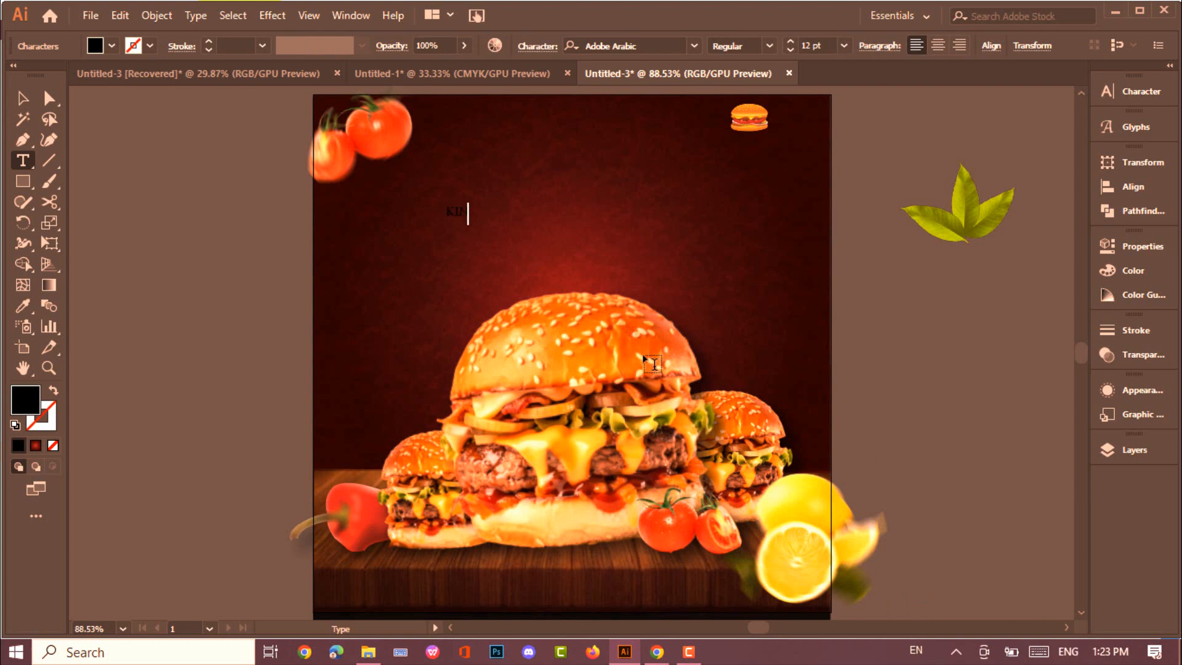
pyautogui.click(24, 100)
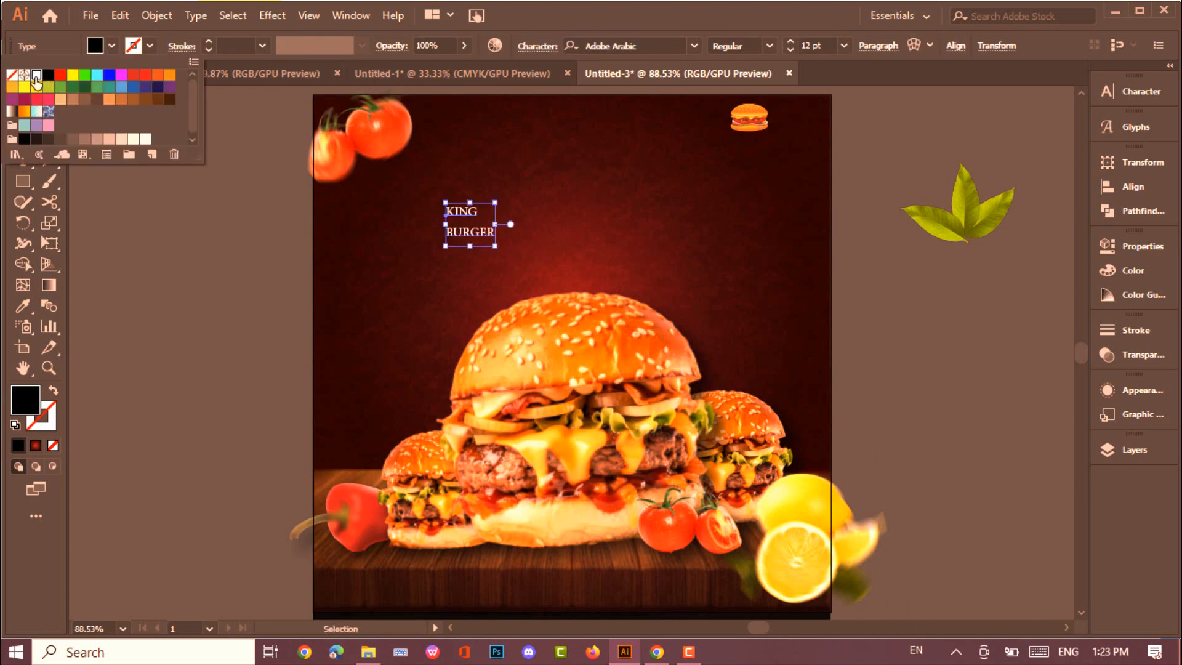
pyautogui.press('Escape')
# Set the KING BURGER title to Bold and center its paragraph alignment.
pyautogui.click(769, 46)
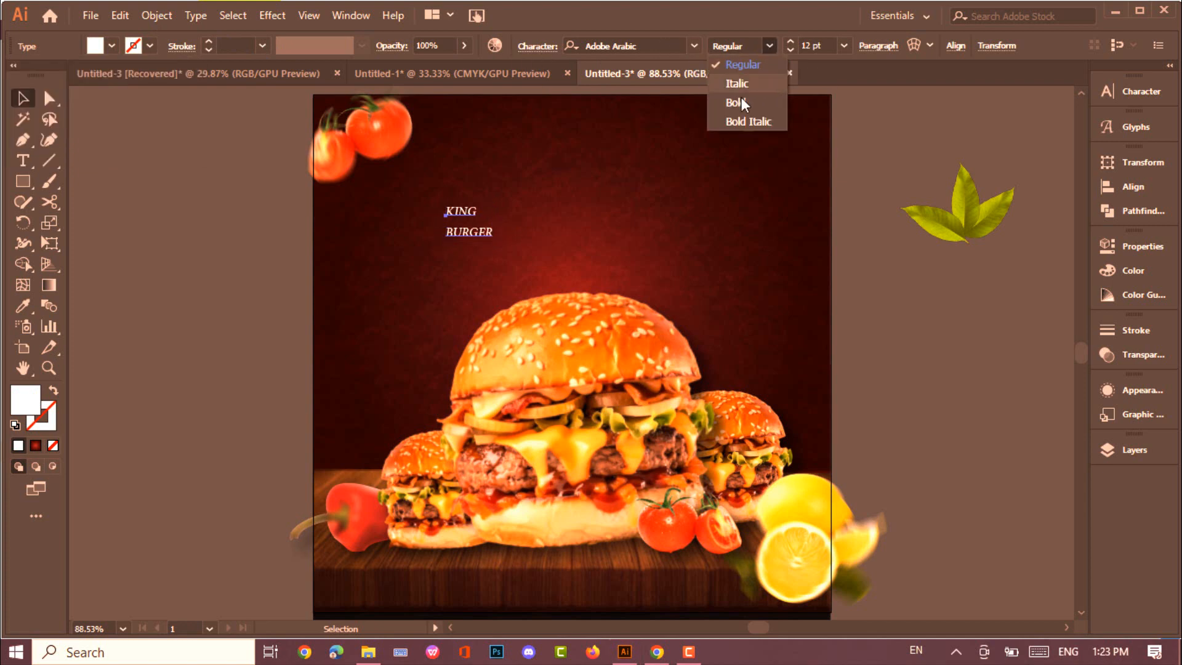
pyautogui.click(741, 100)
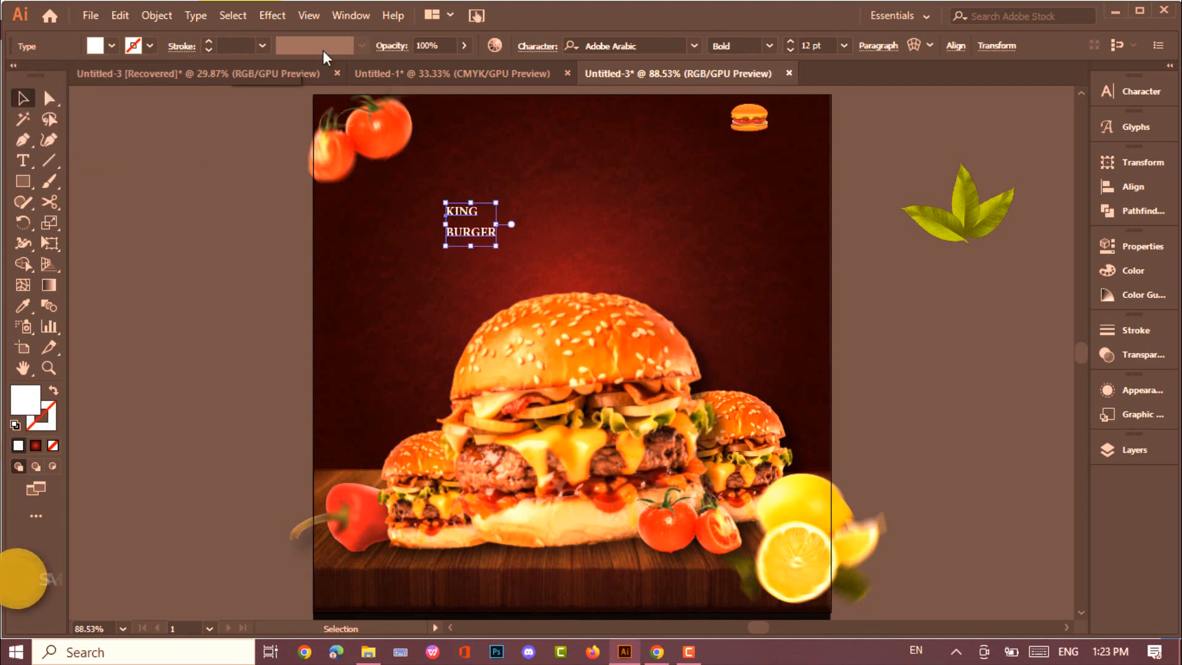
pyautogui.click(879, 45)
pyautogui.click(733, 75)
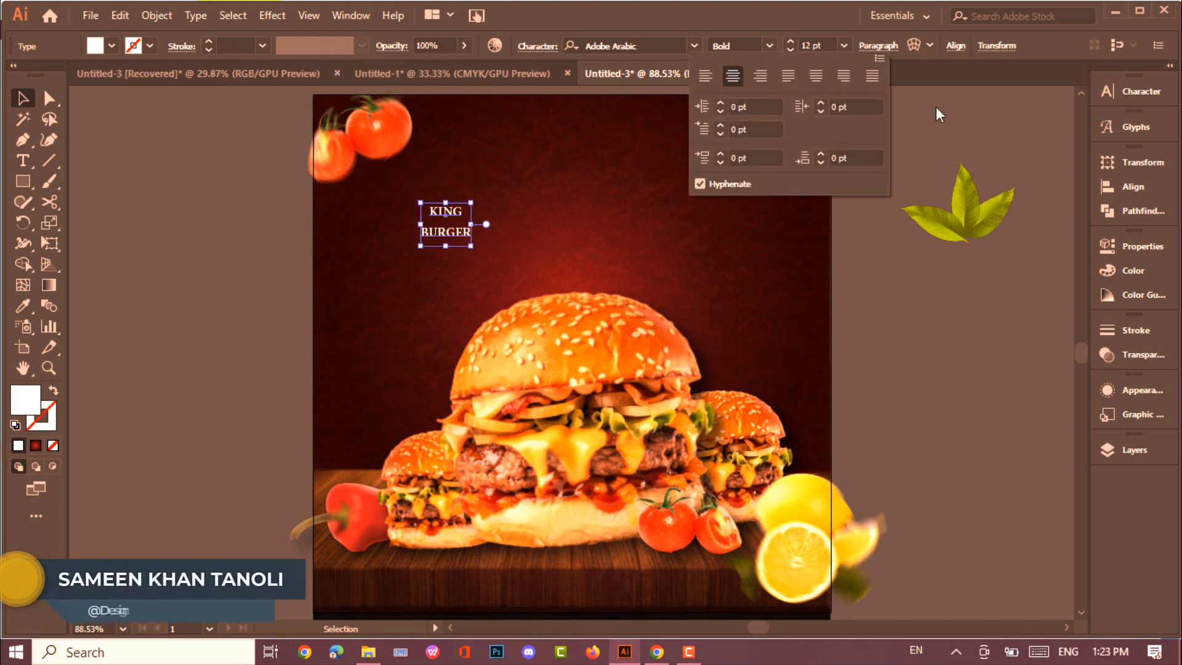
# Set the KING BURGER title in the Morsan font at 60 pt.
pyautogui.click(694, 45)
pyautogui.click(674, 240)
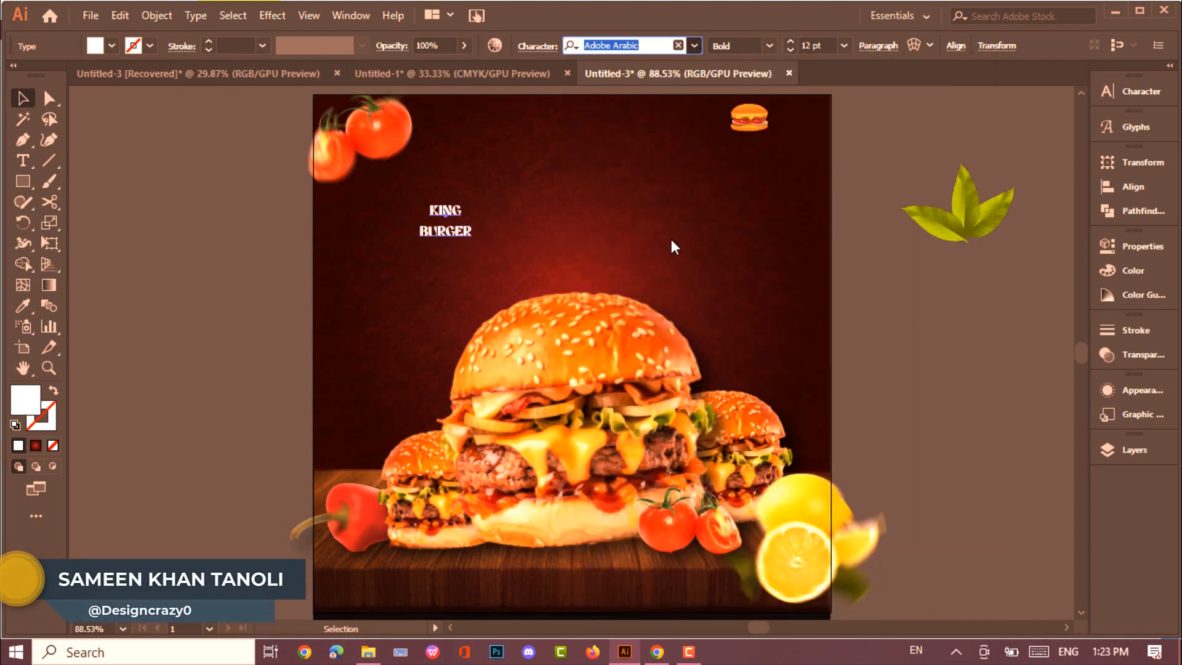
pyautogui.click(843, 46)
pyautogui.click(868, 334)
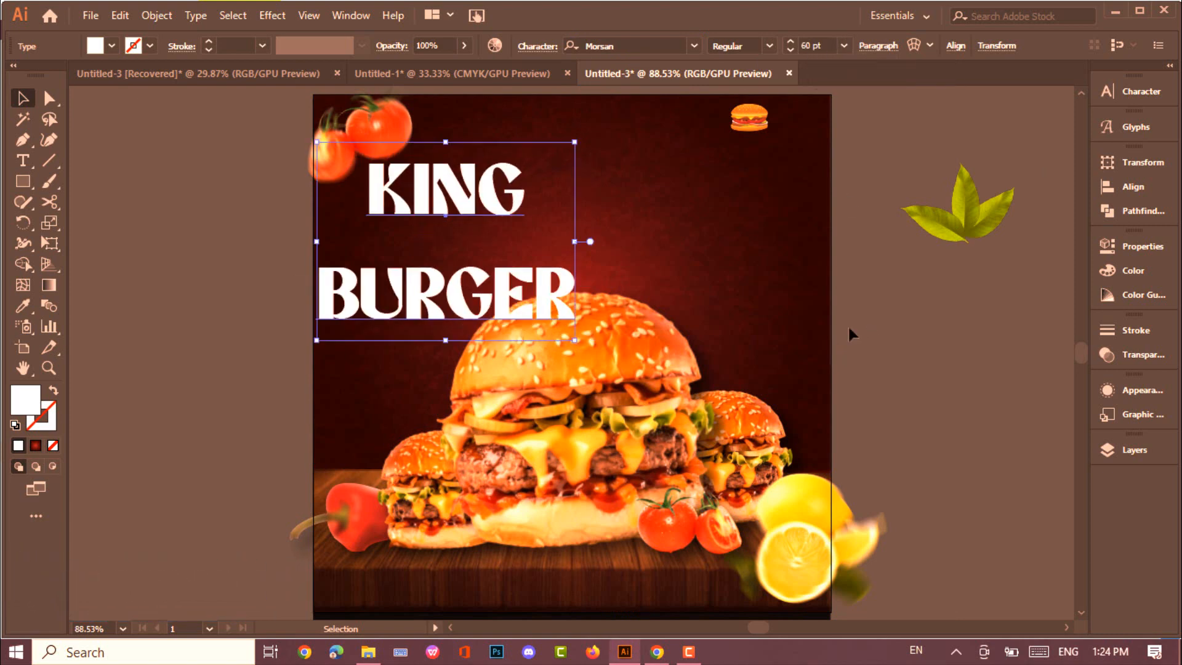
# Set the KING BURGER title's leading to 45 pt and move the title above the main burger.
pyautogui.click(1114, 91)
pyautogui.click(1022, 165)
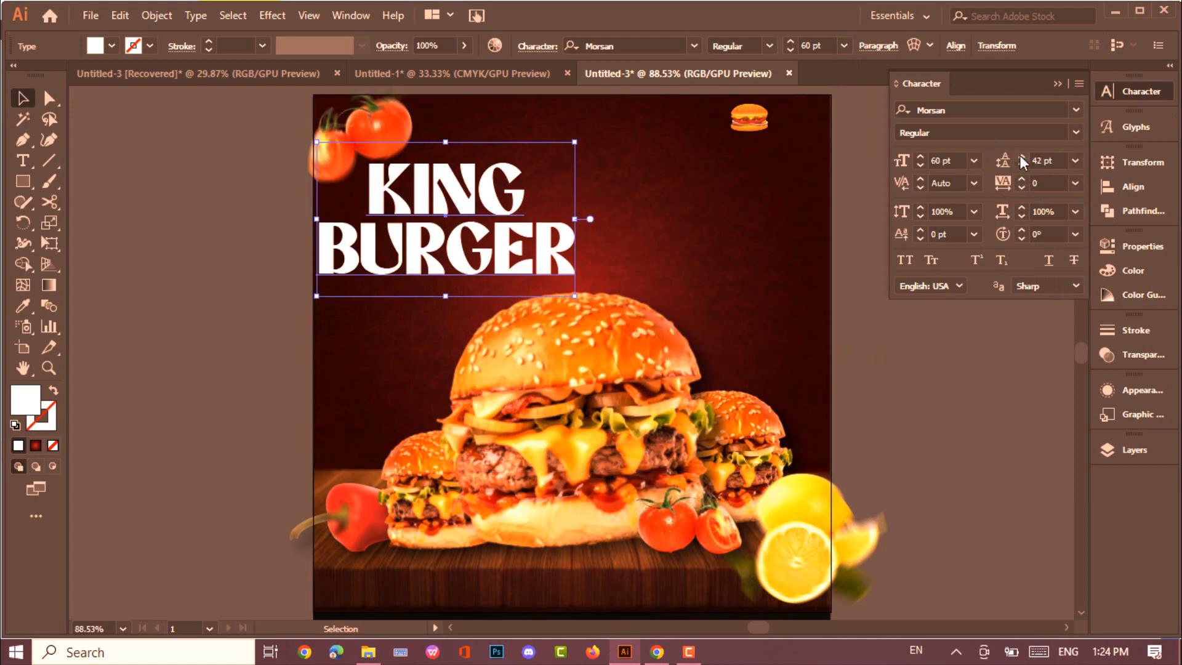
pyautogui.click(1022, 156)
pyautogui.moveTo(506, 209); pyautogui.dragTo(628, 175)
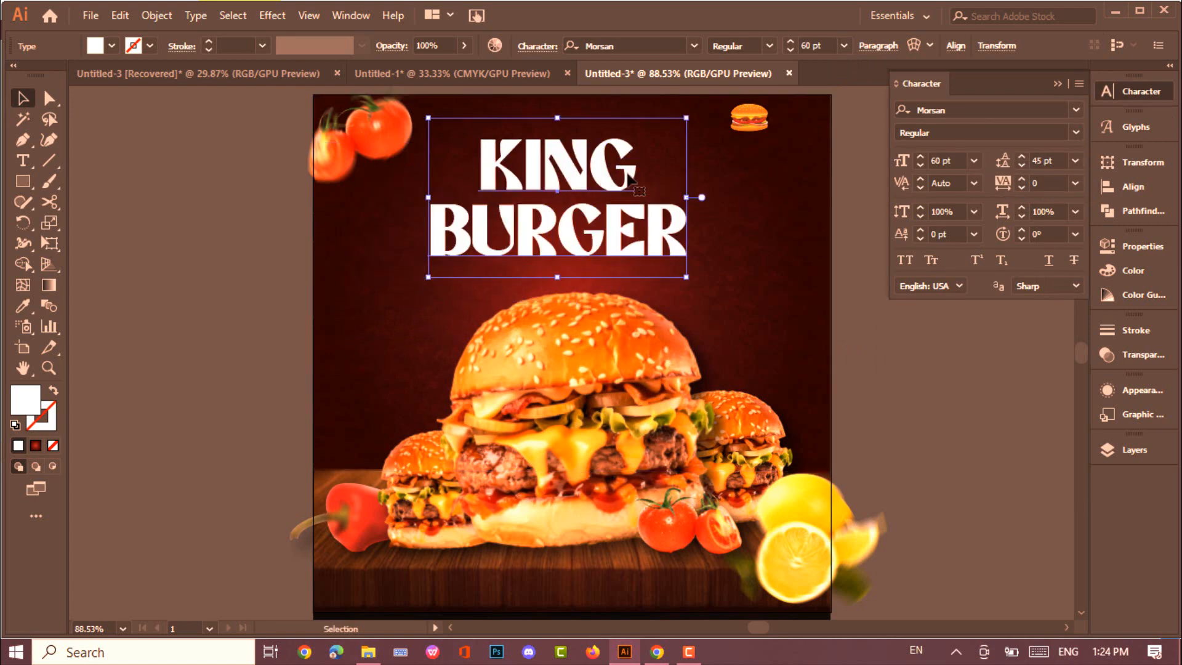
# Scale the title down to 56.22 pt and center it horizontally on the artboard.
pyautogui.moveTo(689, 117)
pyautogui.mouseDown()
pyautogui.moveTo(708, 114)
pyautogui.moveTo(680, 109)
pyautogui.moveTo(694, 117)
pyautogui.mouseUp()
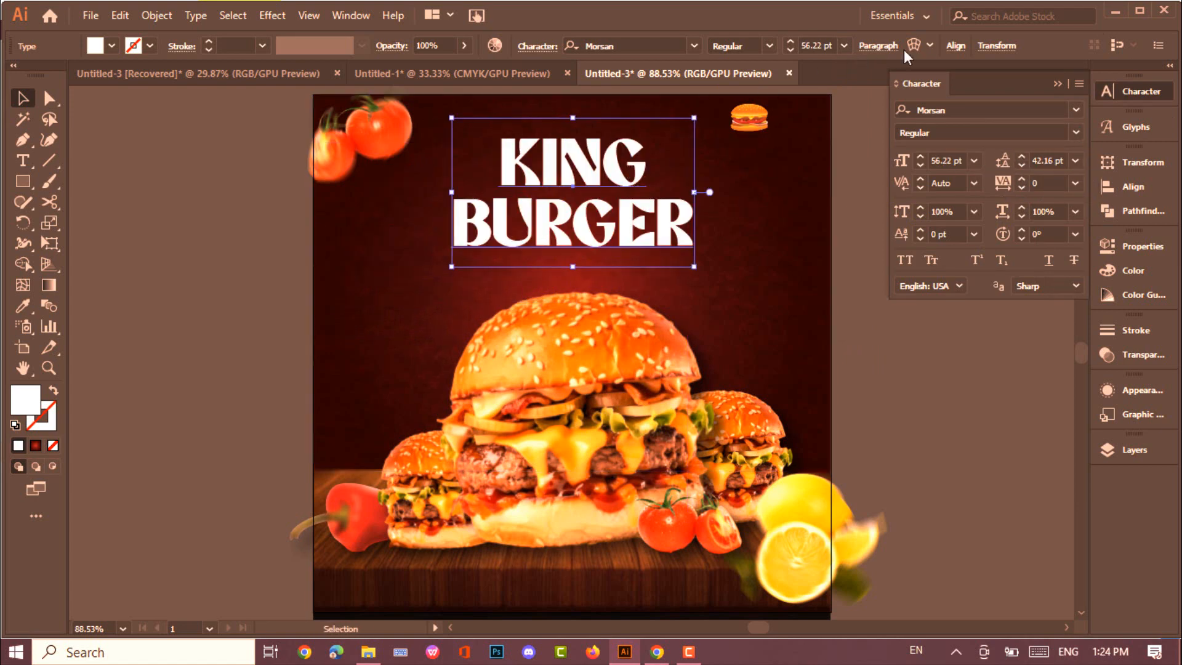
pyautogui.click(955, 45)
pyautogui.click(844, 315)
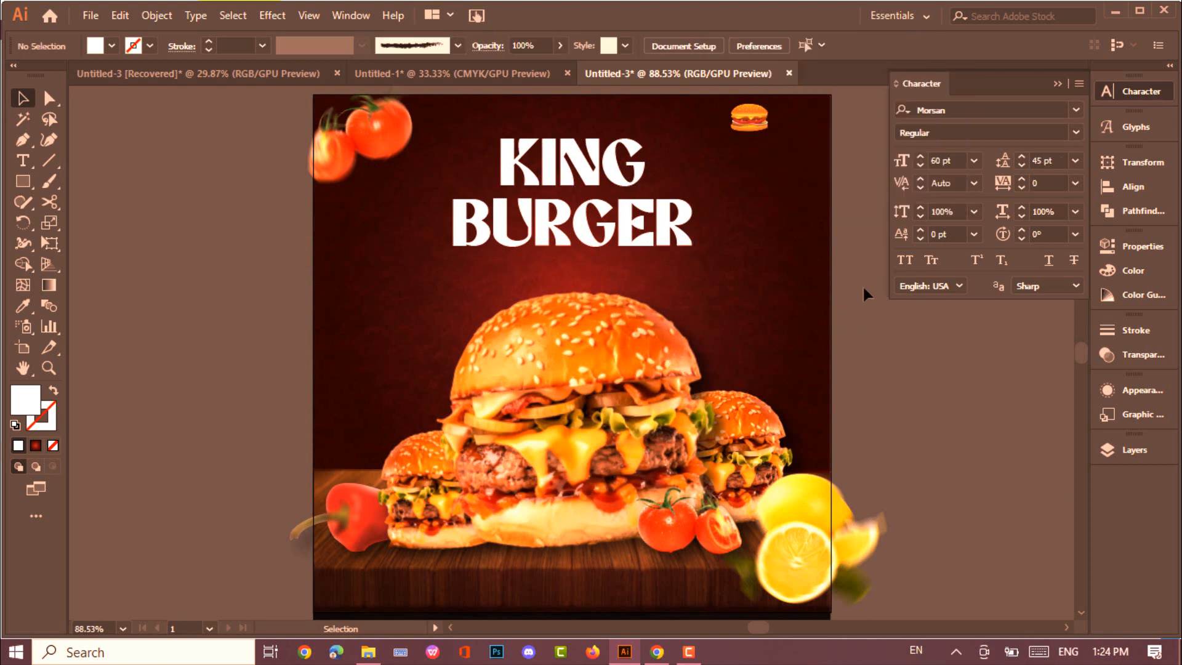
# Add the text TASTY MEAL,HEALTHY WEALTHY. as a new tagline starting beside the artboard.
pyautogui.click(23, 160)
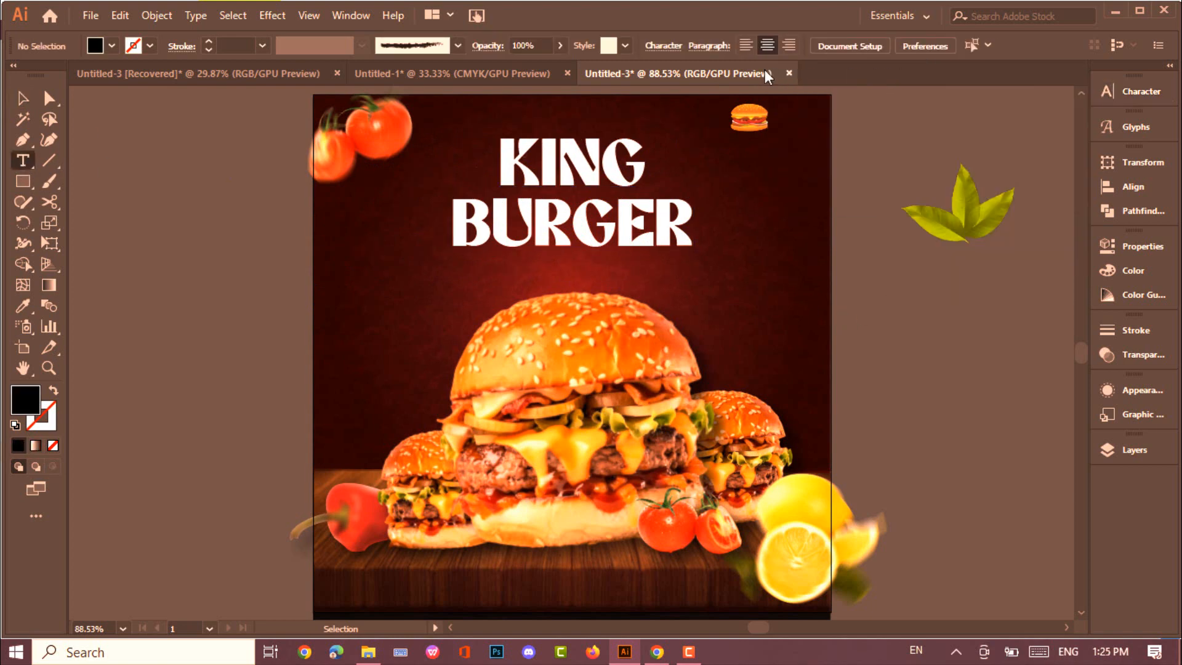
pyautogui.click(229, 280)
pyautogui.press('BackSpace')
pyautogui.write('TASY')
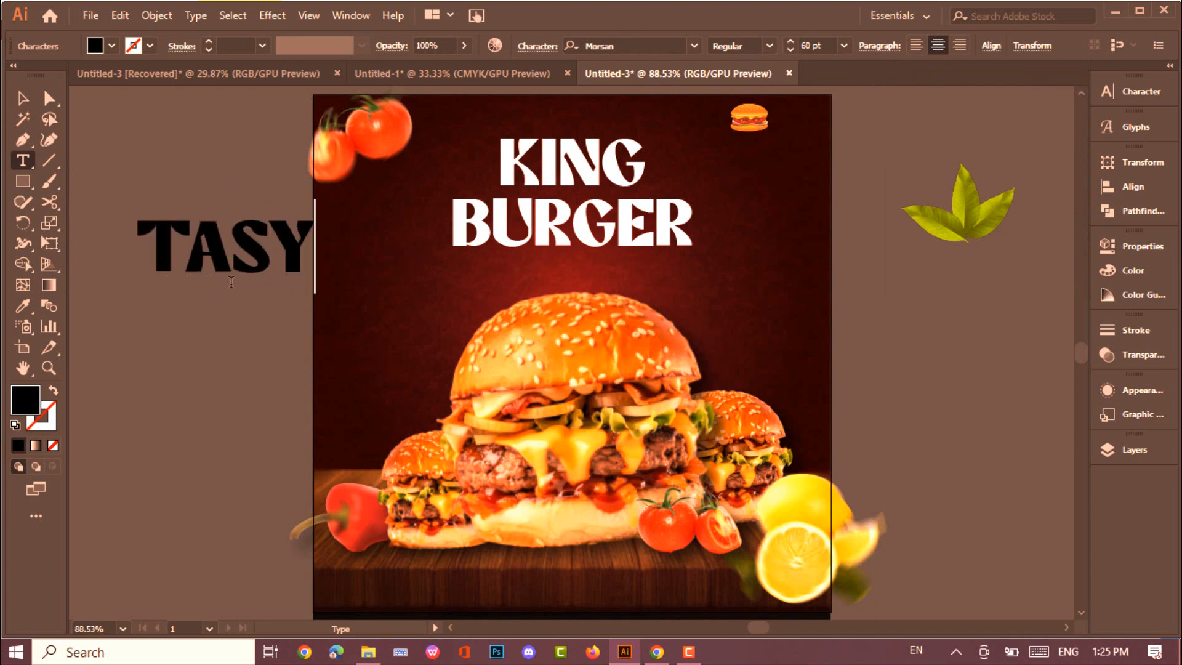
pyautogui.press('BackSpace')
pyautogui.write('TY MEAL,')
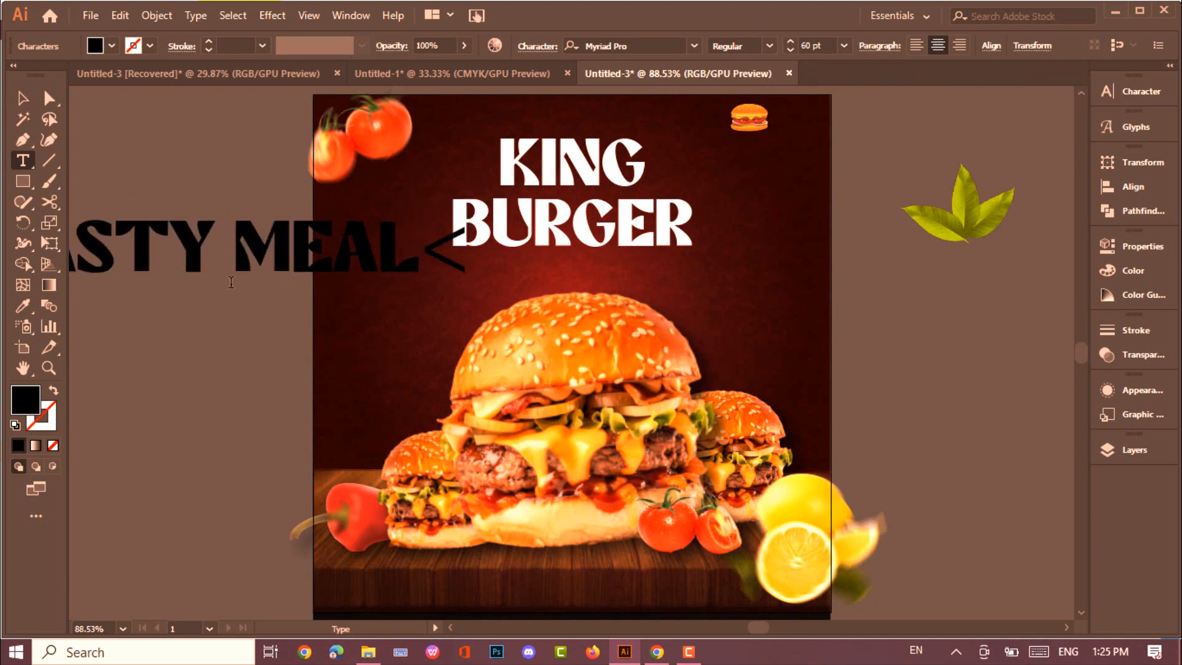
pyautogui.write('HEALTHY WEA')
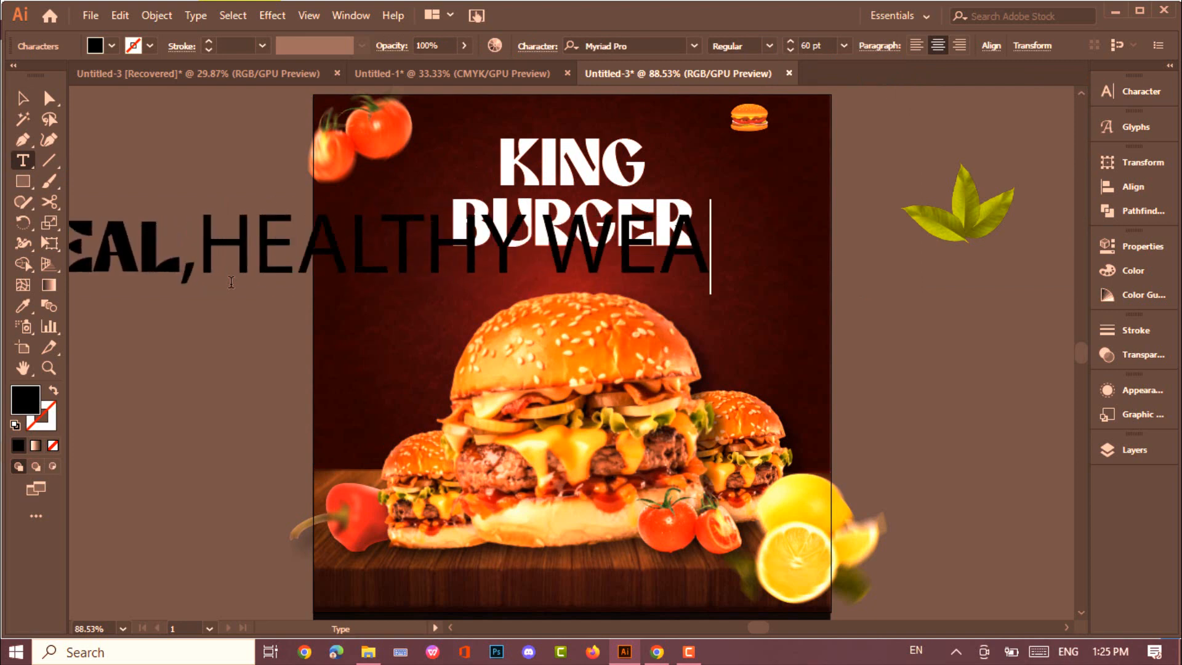
pyautogui.write('LTHY.')
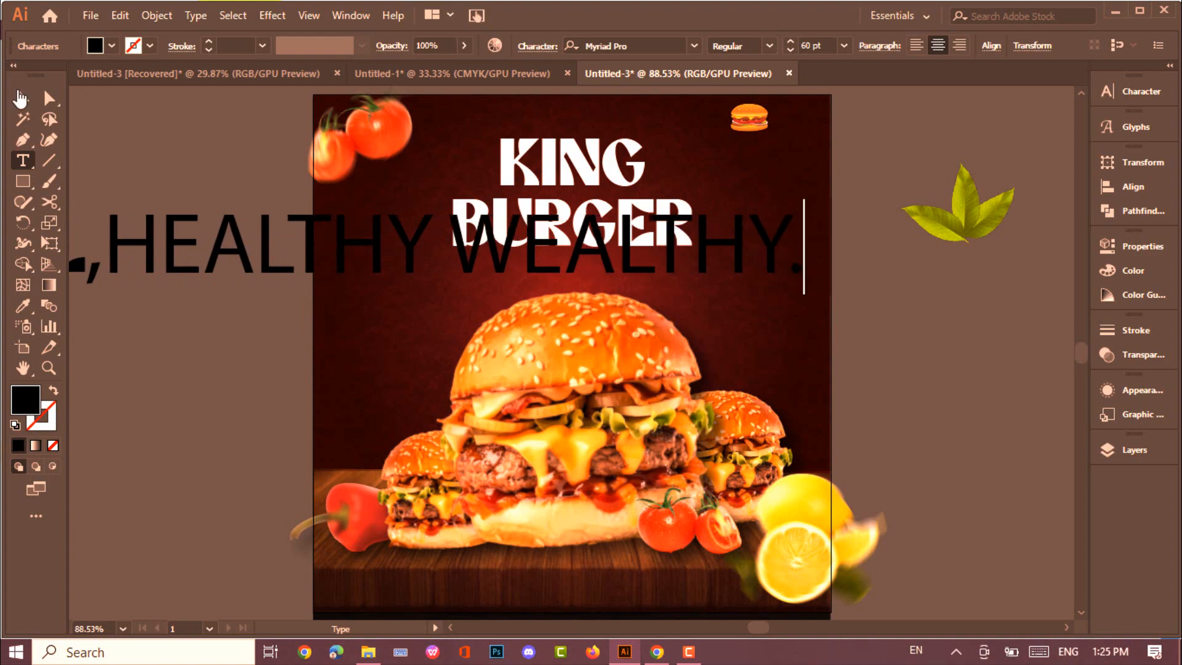
# Set the tagline in the Lemonada font at 12 pt.
pyautogui.click(23, 98)
pyautogui.click(696, 45)
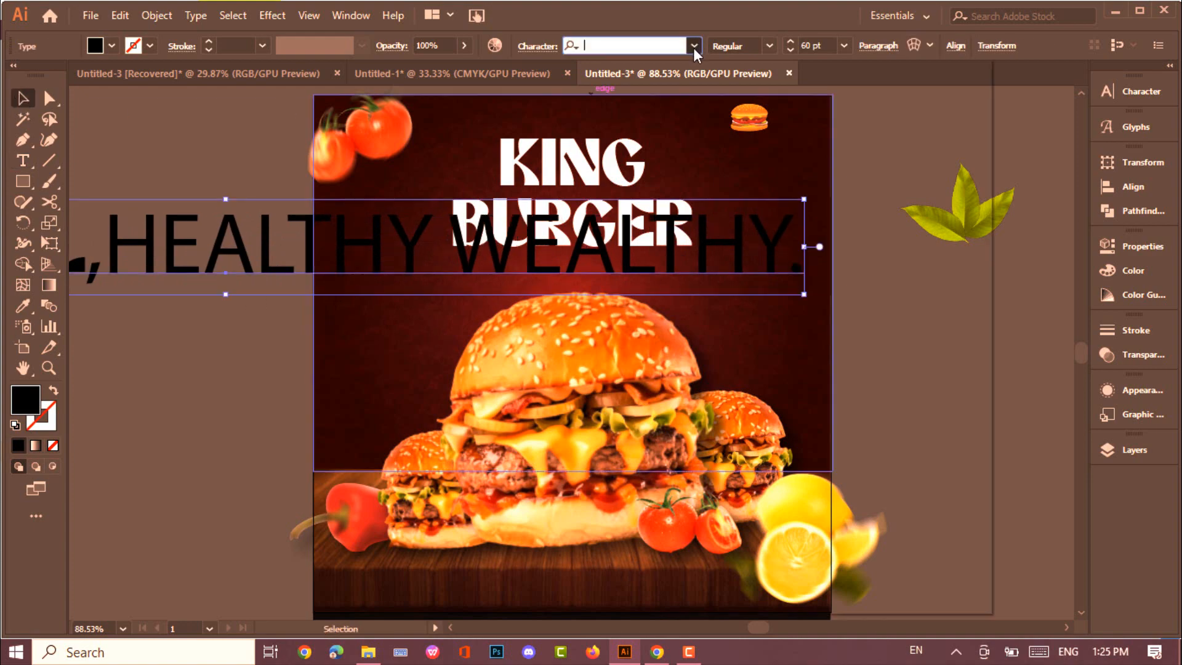
pyautogui.click(694, 46)
pyautogui.click(641, 238)
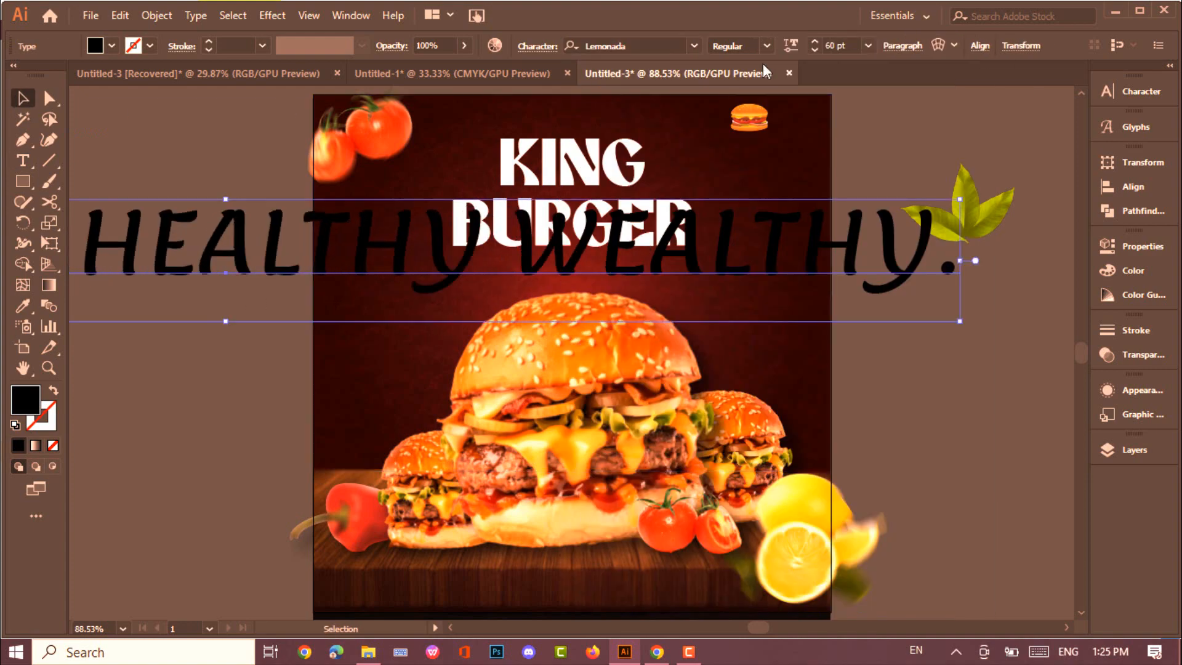
pyautogui.click(868, 46)
pyautogui.click(886, 203)
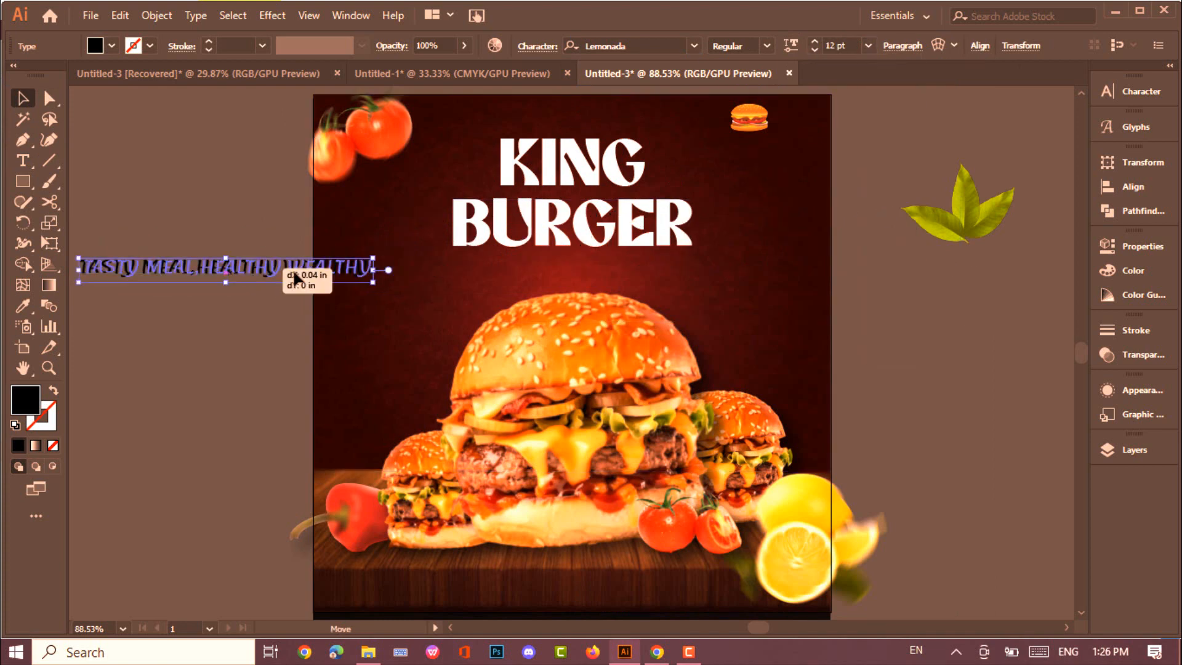
# Move the tagline between the title and the main burger and center it horizontally on the artboard.
pyautogui.moveTo(300, 271); pyautogui.dragTo(651, 282)
pyautogui.click(954, 48)
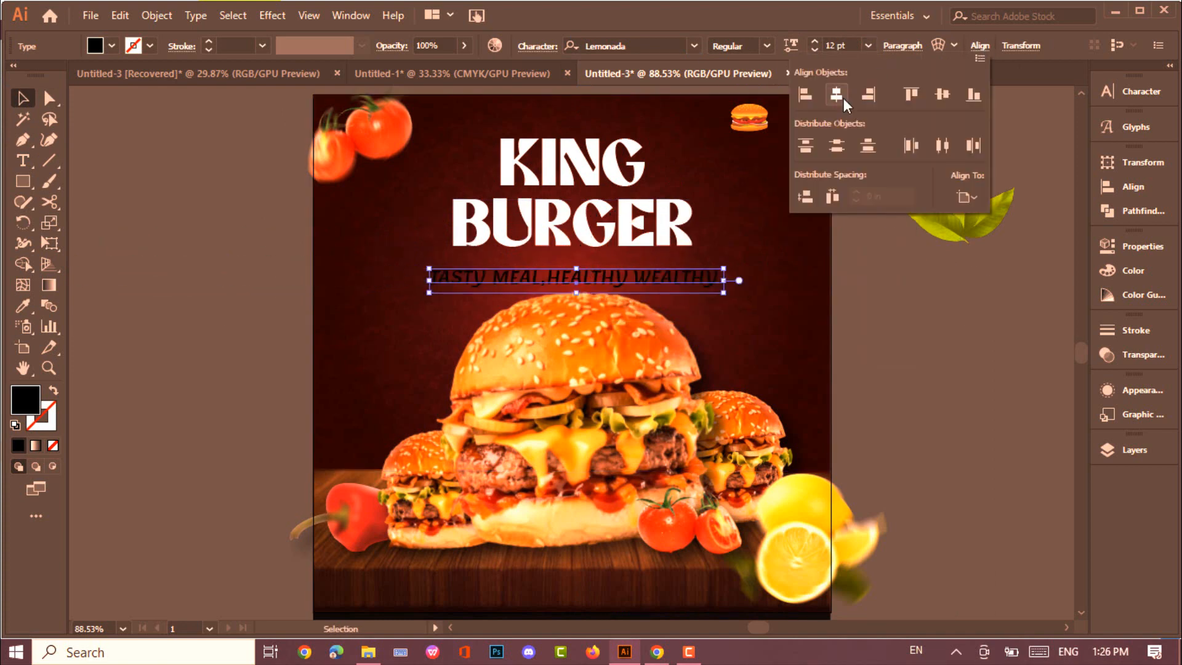
pyautogui.click(837, 96)
pyautogui.click(977, 63)
pyautogui.press('Escape')
# Give the tagline a yellow fill.
pyautogui.click(112, 46)
pyautogui.click(76, 82)
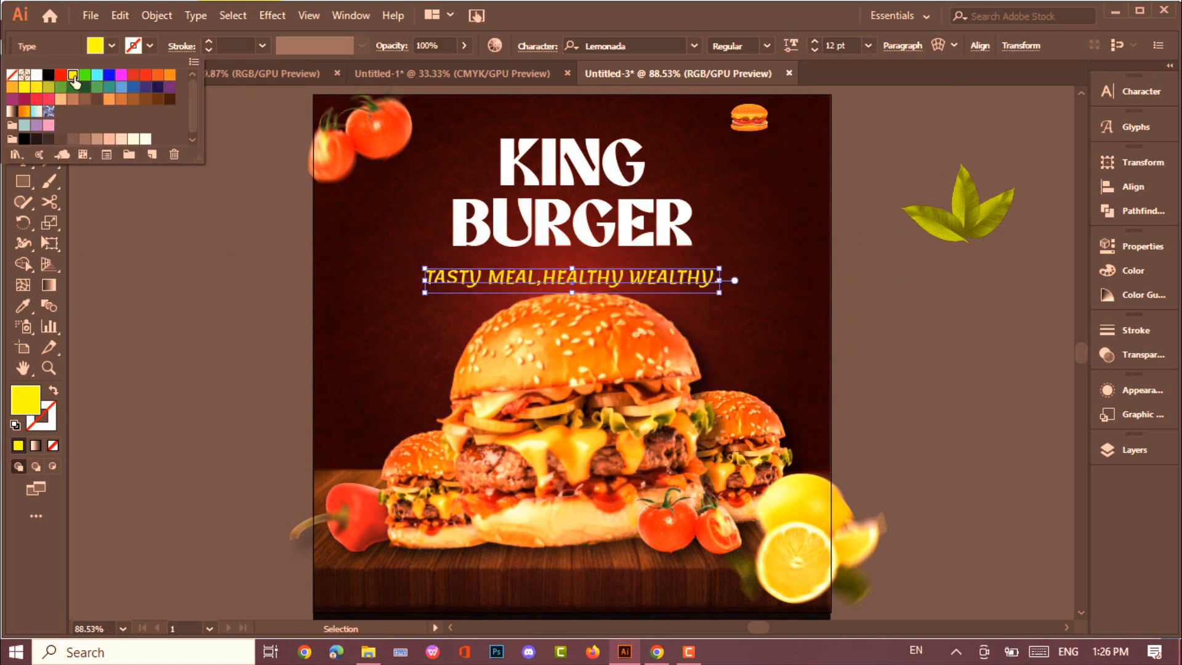
pyautogui.click(159, 242)
# Set the tagline to Bold and reduce its font size to 9 pt.
pyautogui.click(766, 46)
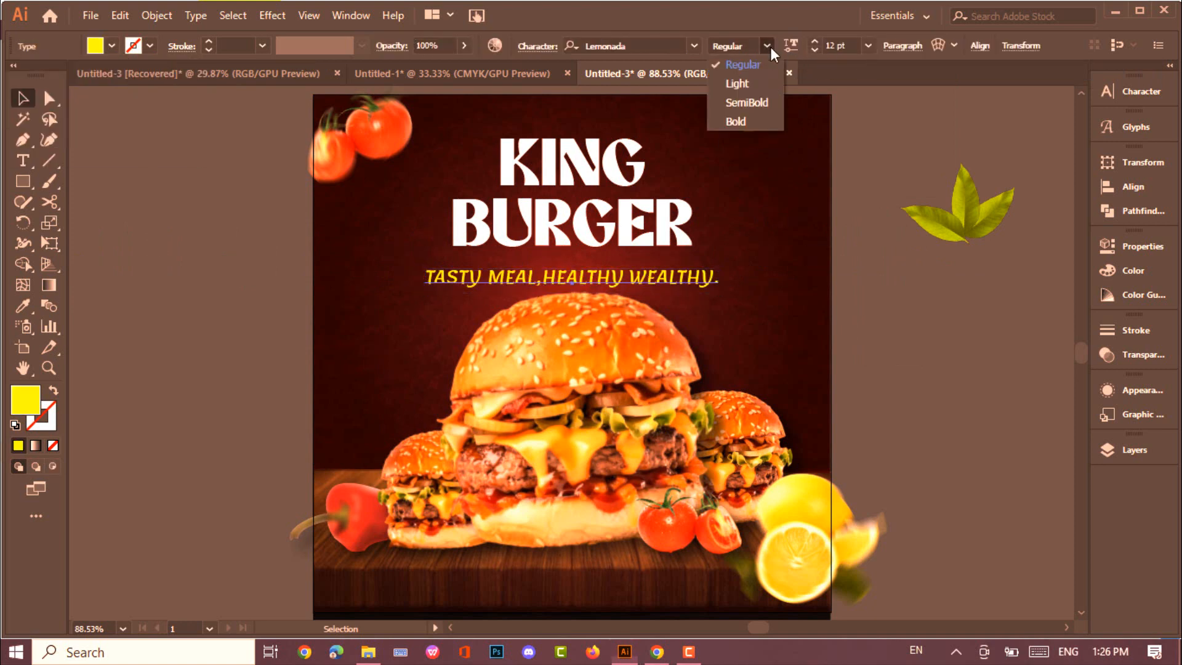
pyautogui.click(744, 115)
pyautogui.click(815, 51)
pyautogui.click(815, 51)
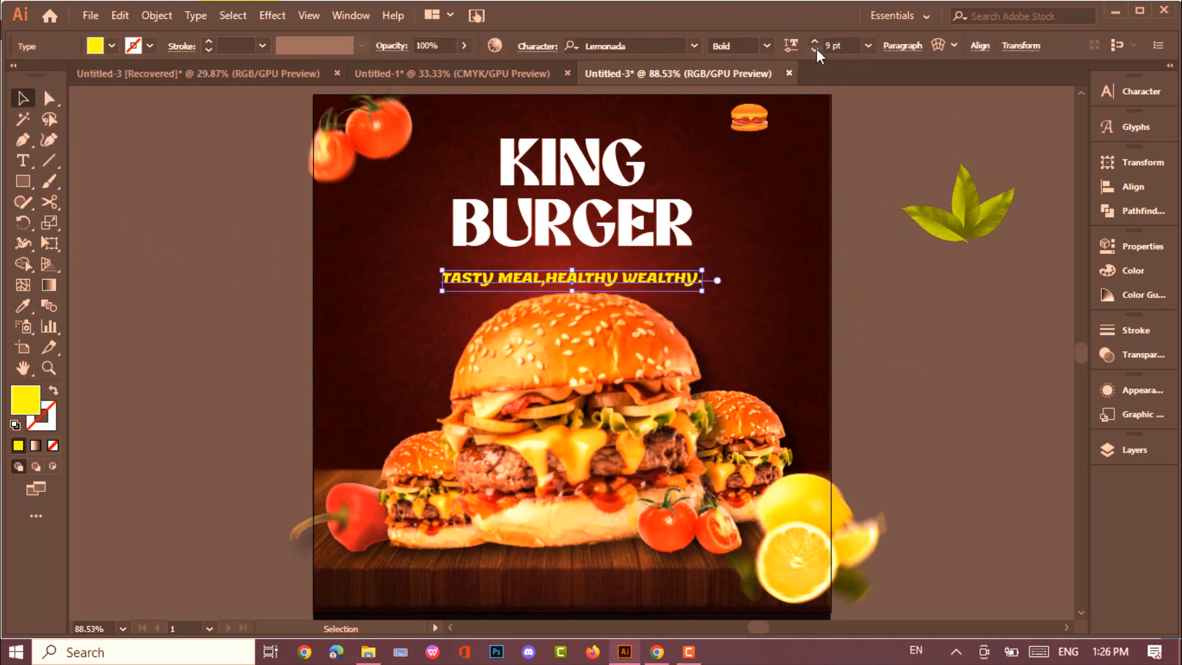
pyautogui.click(815, 51)
pyautogui.click(847, 289)
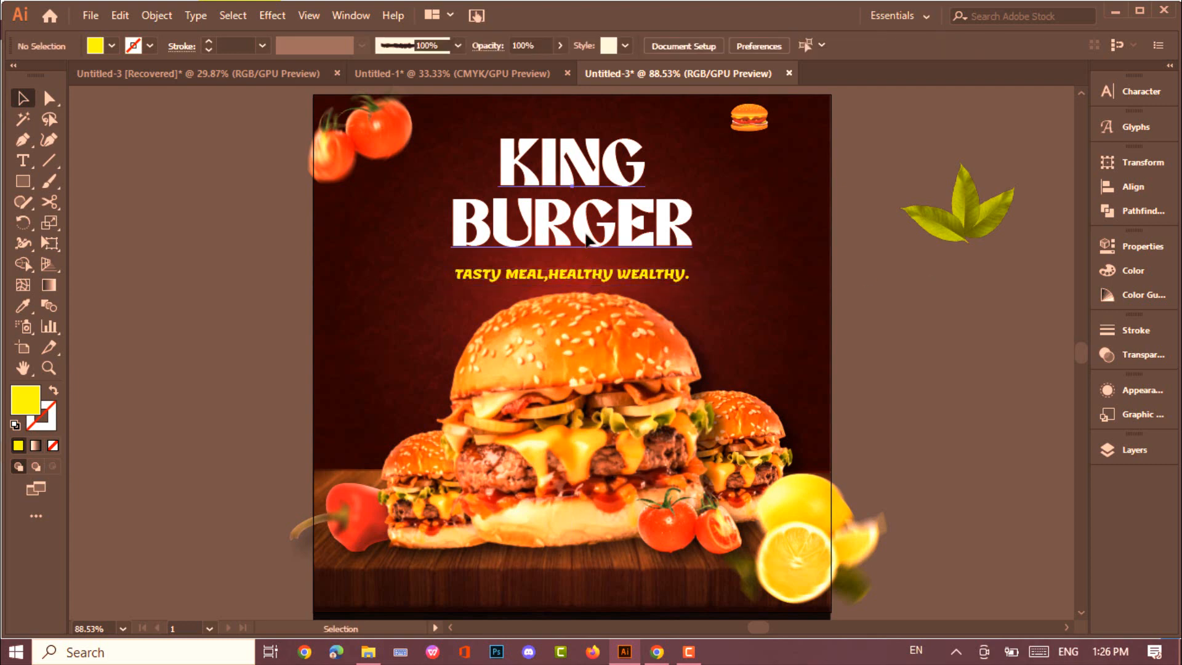
# Raise the title slightly and draw a horizontal line with a 0.5 pt yellow stroke between title and tagline.
pyautogui.moveTo(586, 239); pyautogui.dragTo(586, 231)
pyautogui.click(103, 143)
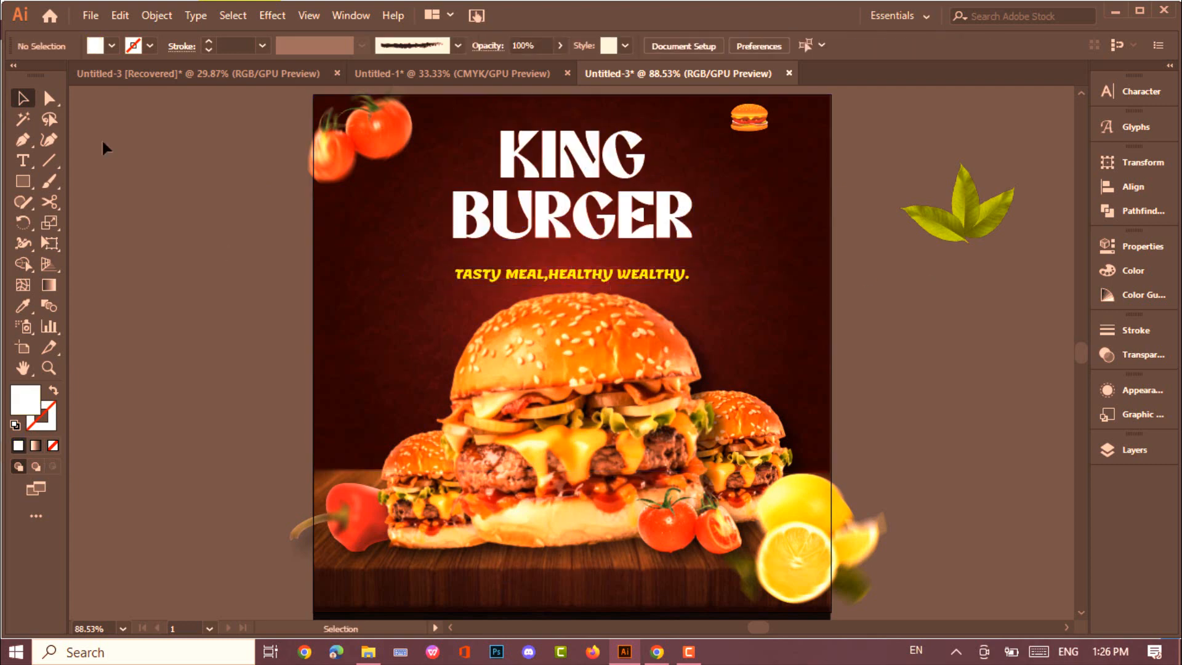
pyautogui.moveTo(476, 262)
pyautogui.mouseDown()
pyautogui.moveTo(441, 257)
pyautogui.moveTo(711, 254)
pyautogui.mouseUp()
pyautogui.click(209, 42)
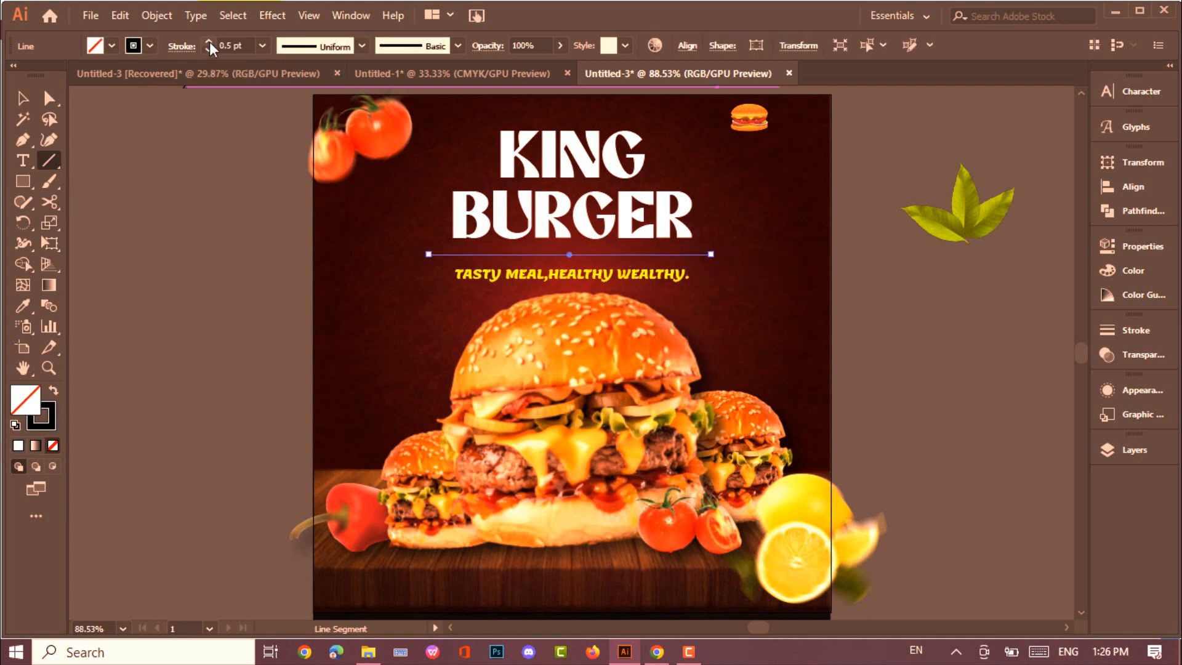
pyautogui.click(87, 86)
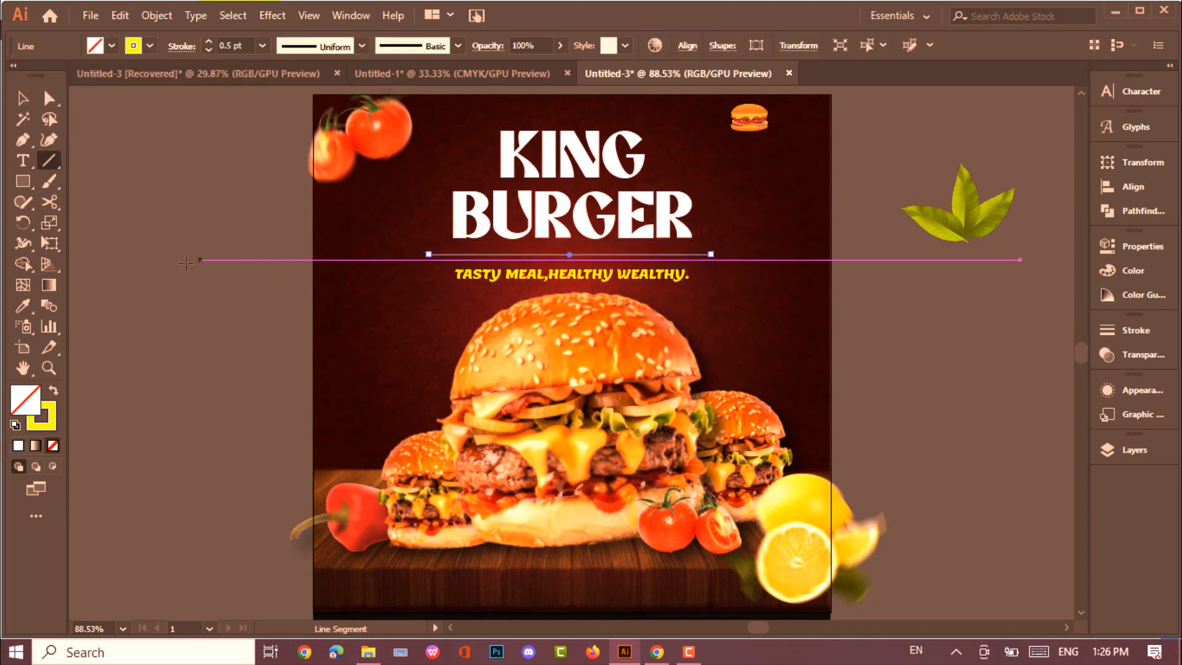
# Duplicate the yellow line straight down so that a second line sits below the tagline.
pyautogui.press('v')
pyautogui.hotkey('ctrl', 'shift', 'a')
pyautogui.moveTo(568, 254); pyautogui.dragTo(574, 298)
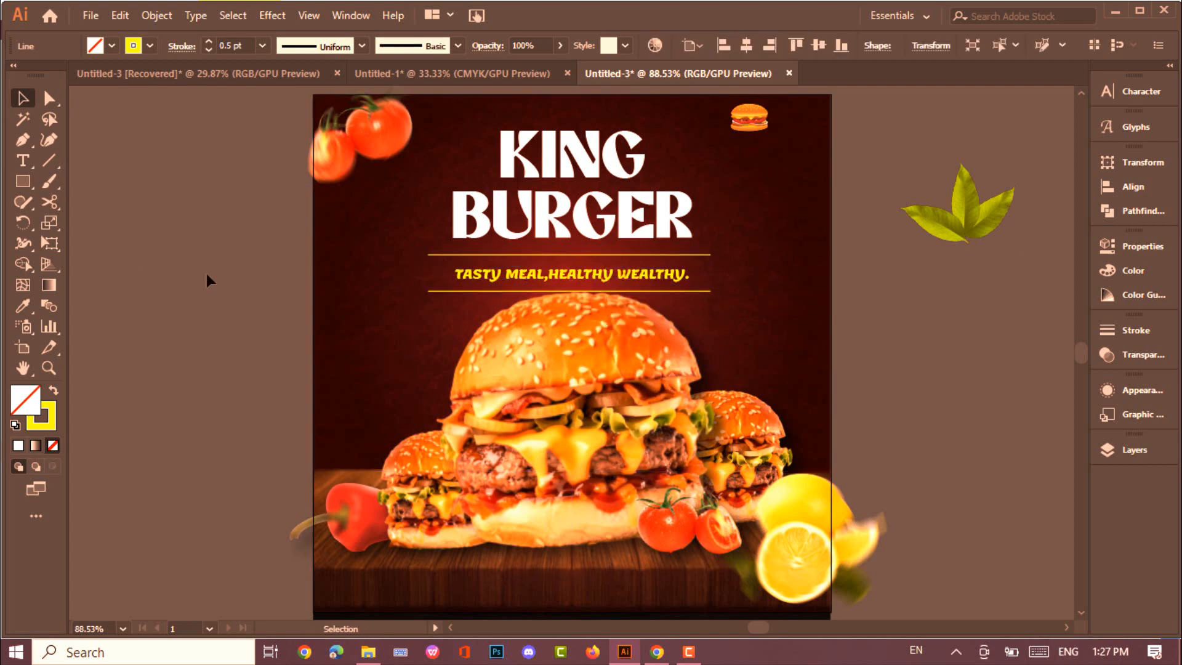
pyautogui.click(211, 281)
# Shrink the main burger slightly and lower it on the table to clear the tagline's lower line.
pyautogui.click(707, 250)
pyautogui.moveTo(708, 249)
pyautogui.mouseDown()
pyautogui.moveTo(706, 262)
pyautogui.moveTo(700, 253)
pyautogui.mouseUp()
pyautogui.press('Down')
pyautogui.press('Down')
pyautogui.press('Down')
pyautogui.press('Down')
pyautogui.press('Down')
pyautogui.press('Down')
pyautogui.press('Down')
pyautogui.press('Down')
pyautogui.press('Down')
pyautogui.press('Down')
pyautogui.press('Down')
pyautogui.press('Down')
pyautogui.press('Down')
pyautogui.press('Down')
pyautogui.press('Down')
pyautogui.press('Down')
pyautogui.press('Down')
pyautogui.press('Down')
pyautogui.press('Down')
pyautogui.press('Down')
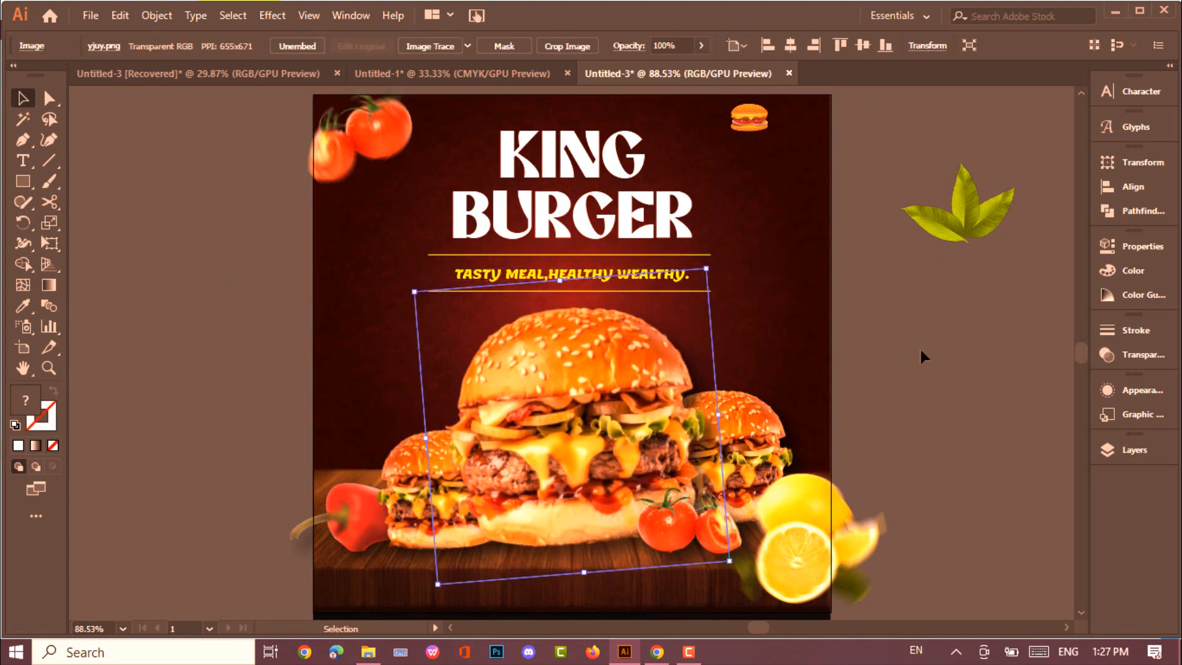
pyautogui.click(936, 339)
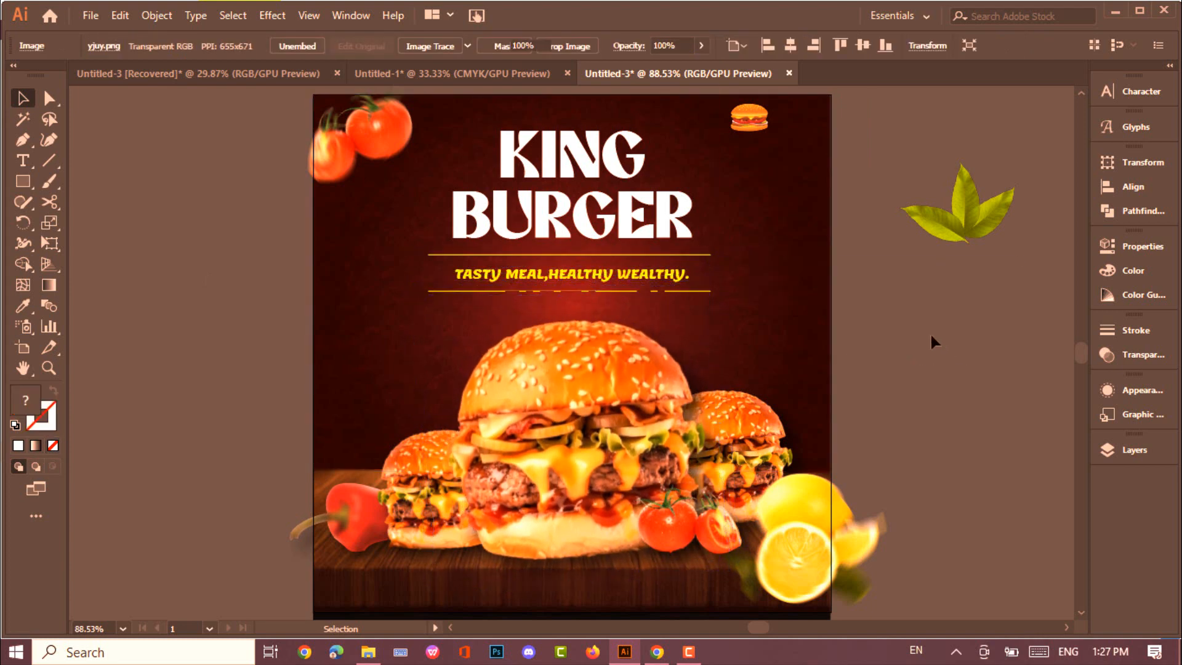
# Center the tagline with its two lines under the title and lower them slightly.
pyautogui.click(585, 271)
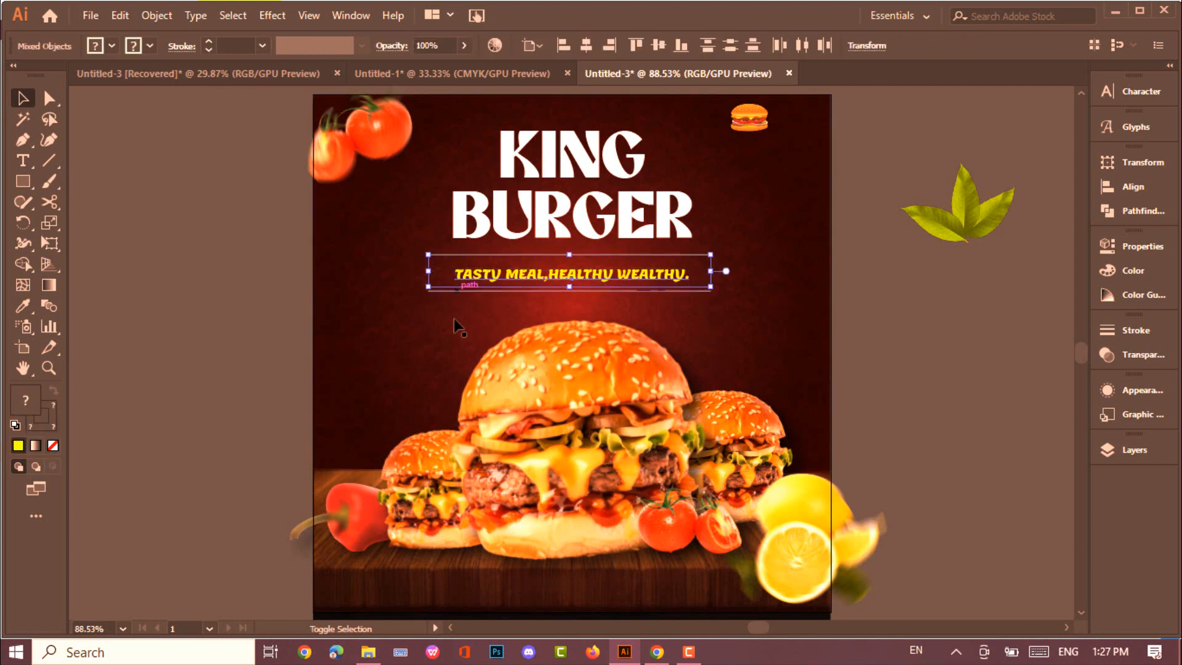
pyautogui.moveTo(456, 321); pyautogui.dragTo(714, 249)
# Shrink the green leaves group beside the artboard and apply a Radial Blur effect to it.
pyautogui.moveTo(878, 278); pyautogui.dragTo(1022, 197)
pyautogui.click(272, 16)
pyautogui.moveTo(290, 305)
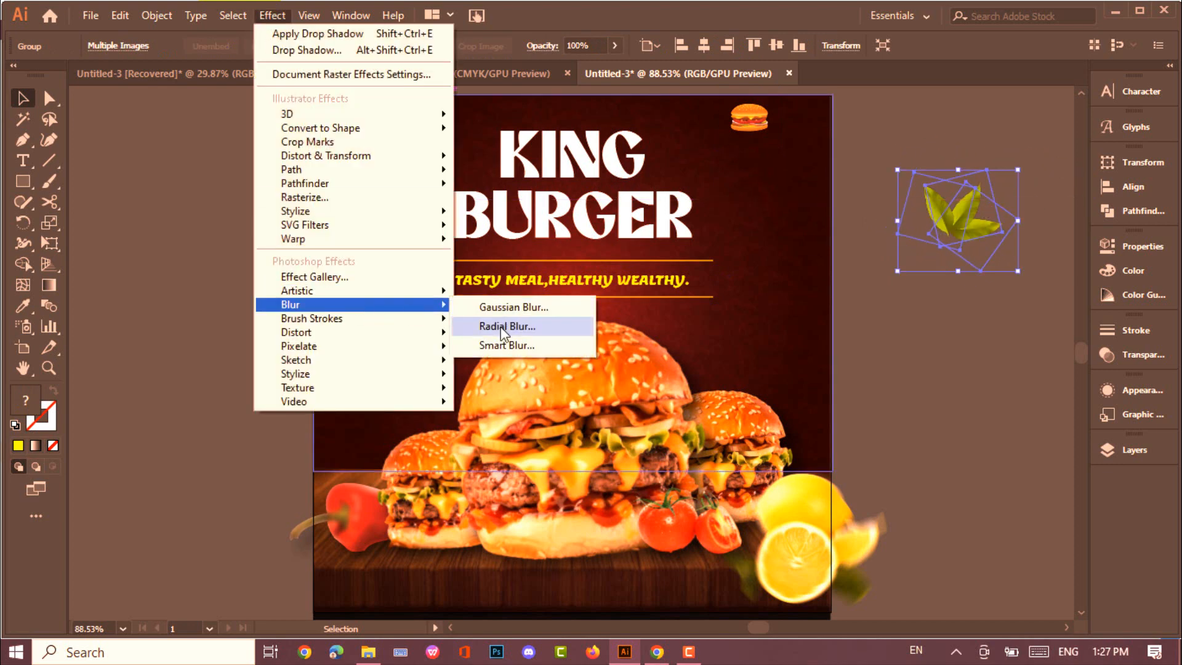
pyautogui.click(489, 330)
pyautogui.click(240, 177)
# Rotate the blurred leaves and place them over the upper end of the G in KING.
pyautogui.moveTo(896, 218); pyautogui.dragTo(978, 205)
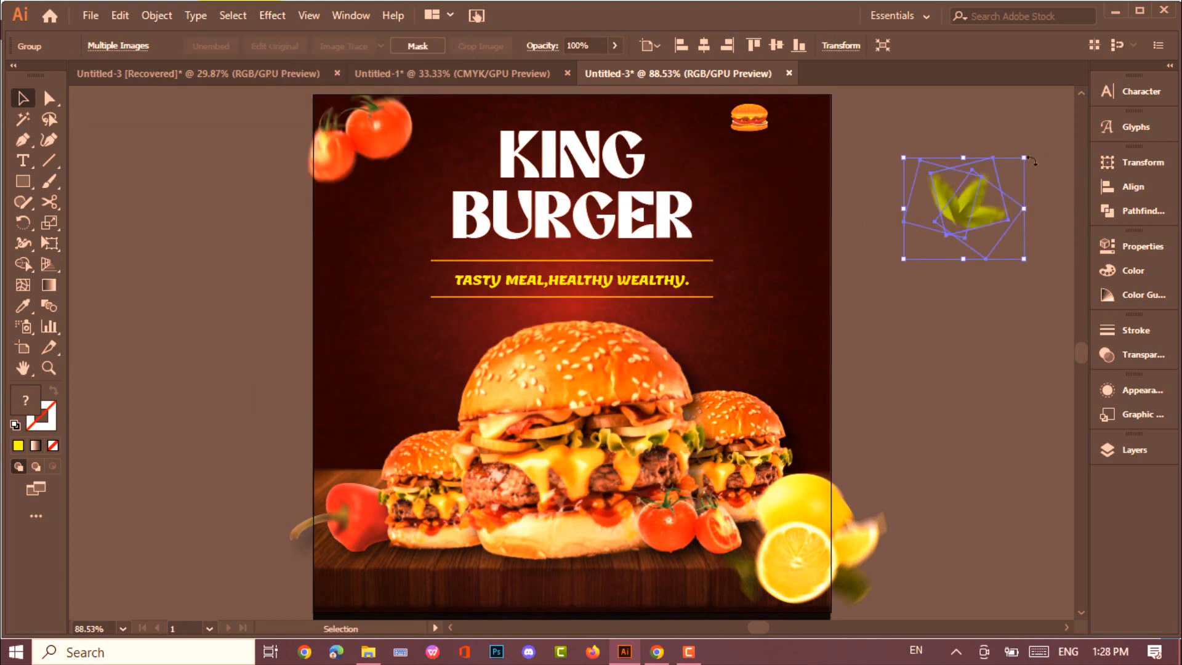
pyautogui.moveTo(1025, 158); pyautogui.dragTo(1016, 164)
pyautogui.moveTo(965, 207); pyautogui.dragTo(506, 158)
# Give the word KING in the title a yellow fill.
pyautogui.press('t')
pyautogui.click(659, 171)
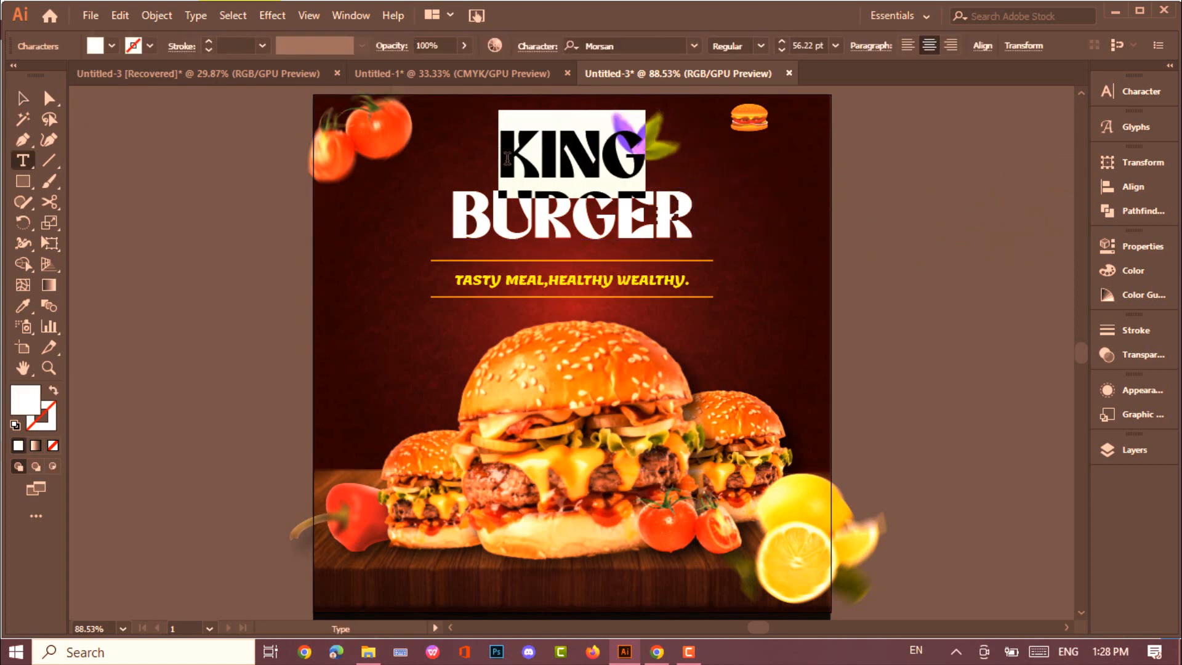
pyautogui.click(111, 45)
pyautogui.click(74, 84)
pyautogui.press('Escape')
pyautogui.press('Escape')
pyautogui.click(209, 172)
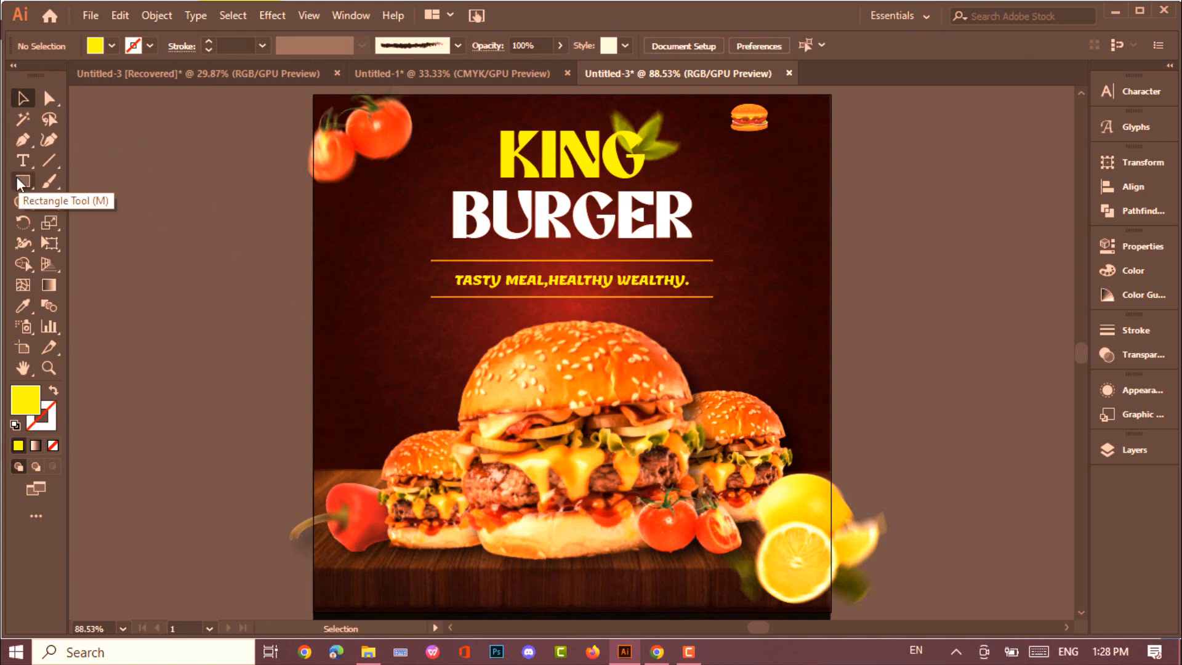
# Add the text TASTY RESTURANT beside the artboard with a white fill.
pyautogui.click(23, 160)
pyautogui.click(181, 350)
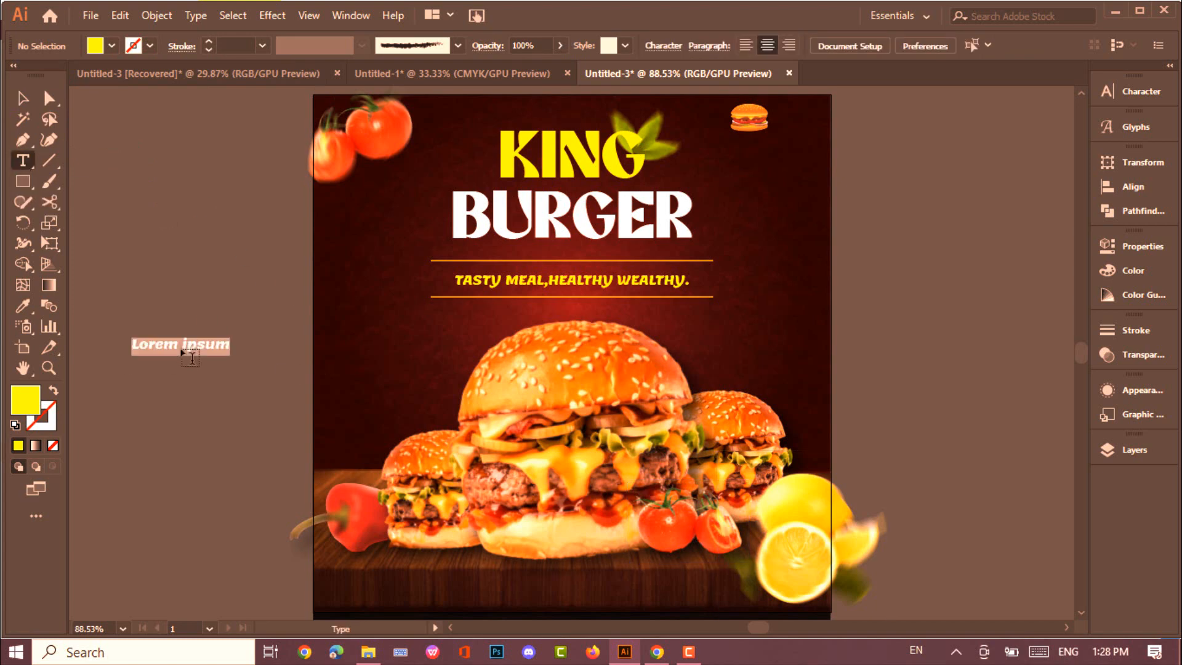
pyautogui.press('BackSpace')
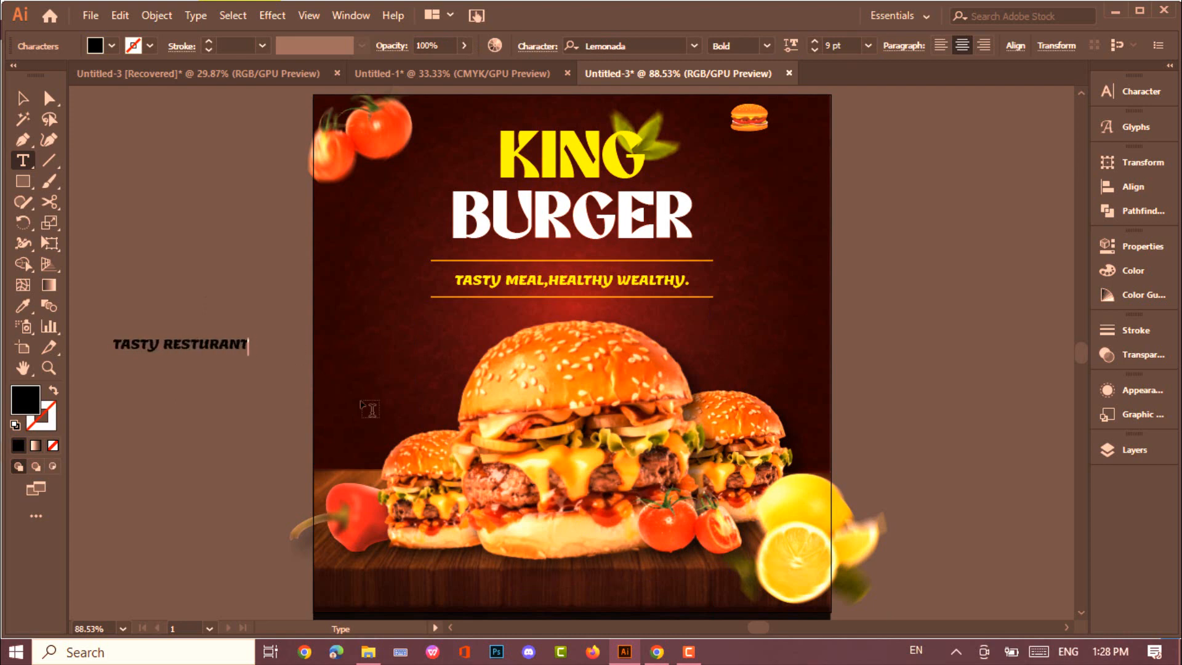
pyautogui.click(181, 343)
pyautogui.click(112, 45)
pyautogui.click(37, 74)
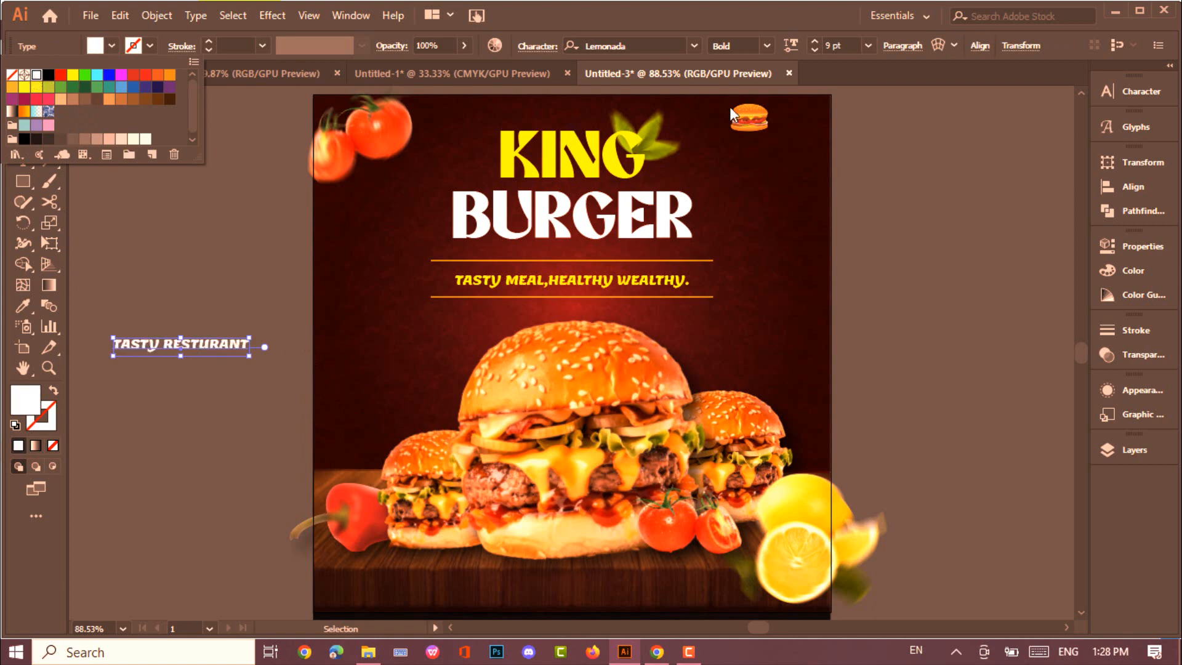
# Reduce the font size of the TASTY RESTURANT text and place it under the small burger logo.
pyautogui.click(815, 50)
pyautogui.click(814, 50)
pyautogui.moveTo(197, 352); pyautogui.dragTo(769, 151)
pyautogui.click(874, 142)
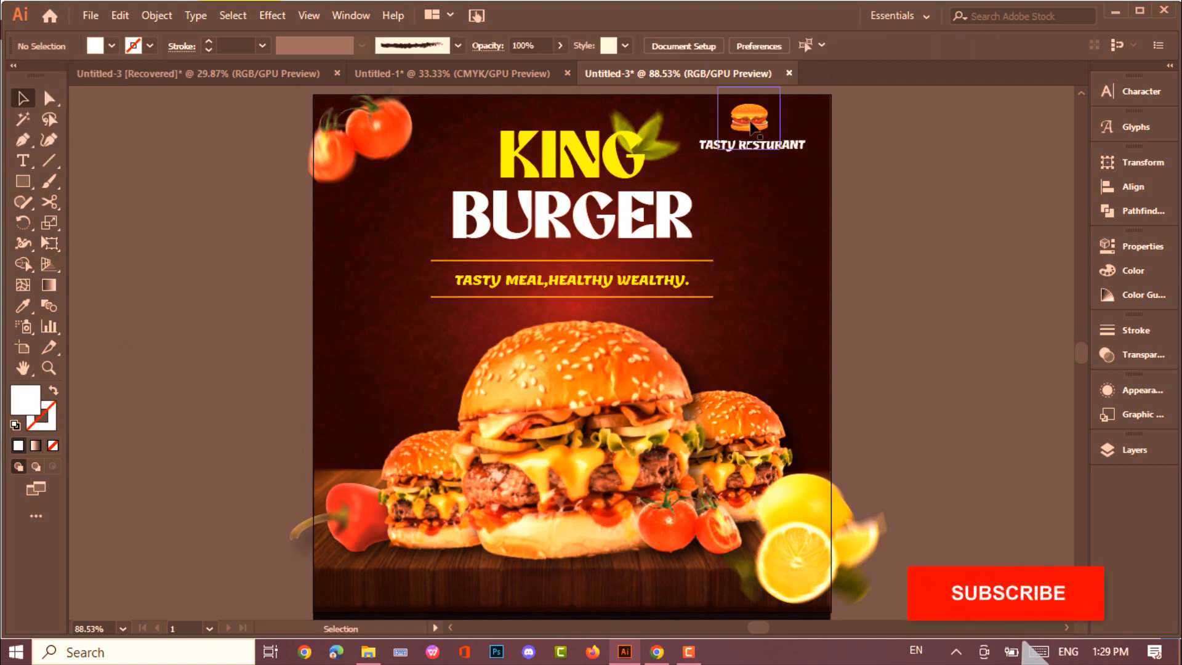
# Move the KING BURGER title and the leaves together slightly down toward the tagline.
pyautogui.click(566, 163)
pyautogui.keyDown('shift'); pyautogui.click(662, 151); pyautogui.keyUp('shift')
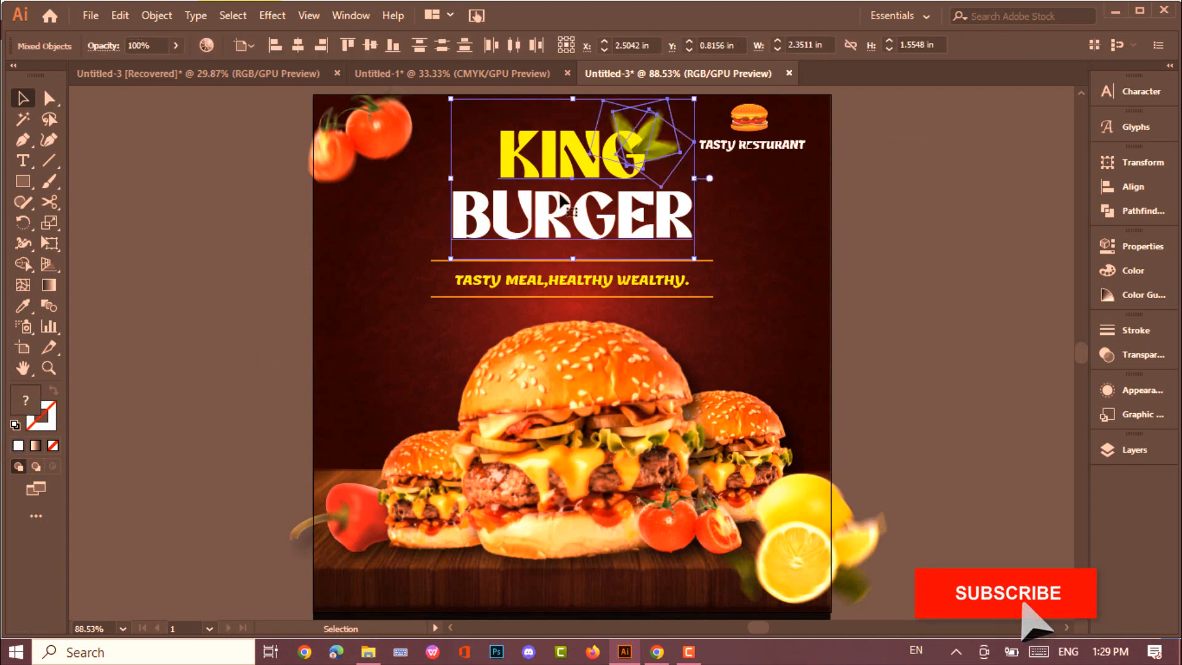
pyautogui.moveTo(561, 204); pyautogui.dragTo(562, 215)
pyautogui.click(865, 219)
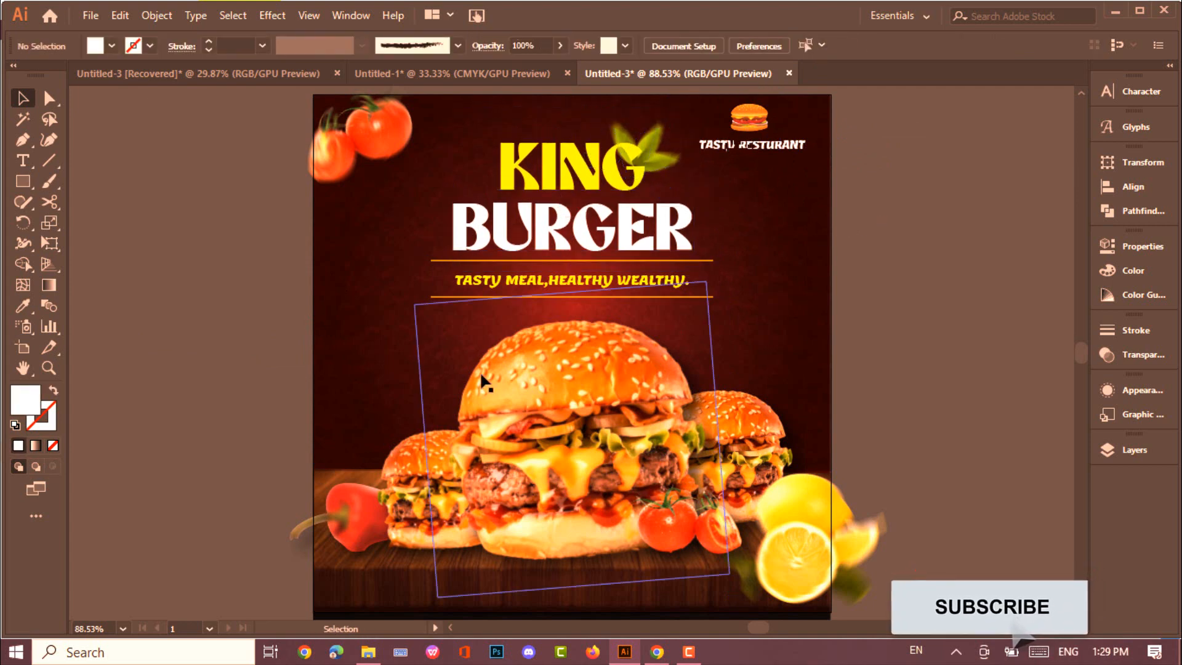
# Move the tagline together with its two lines slightly down, away from the KING BURGER title.
pyautogui.click(540, 285)
pyautogui.keyDown('shift'); pyautogui.click(554, 297); pyautogui.keyUp('shift')
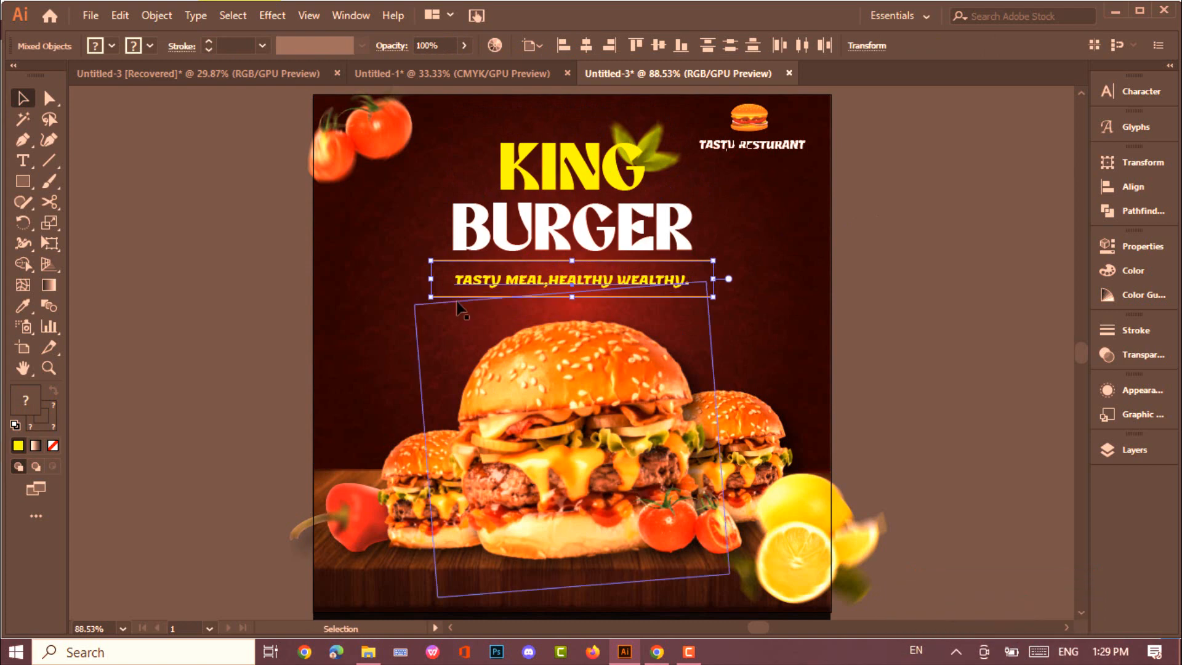
pyautogui.moveTo(578, 270); pyautogui.dragTo(579, 280)
pyautogui.hotkey('ctrl', 'shift', 'a')
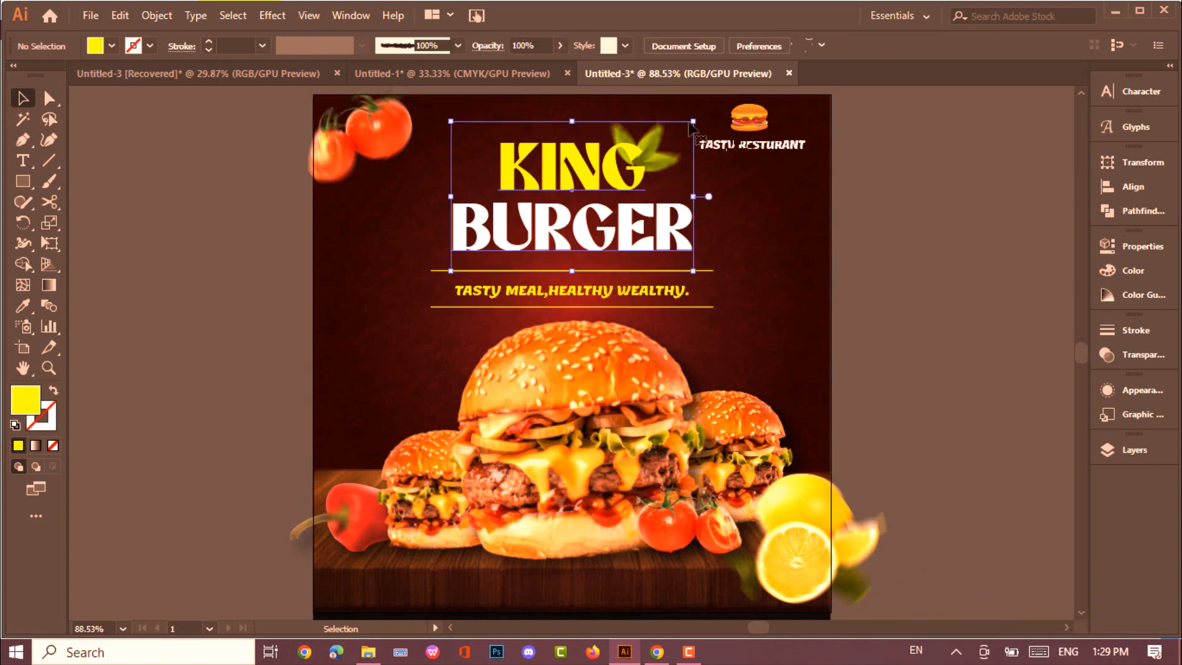
# Scale the KING BURGER title down slightly around its centre.
pyautogui.click(688, 134)
pyautogui.moveTo(693, 134)
pyautogui.mouseDown()
pyautogui.moveTo(676, 134)
pyautogui.moveTo(689, 128)
pyautogui.mouseUp()
pyautogui.click(918, 183)
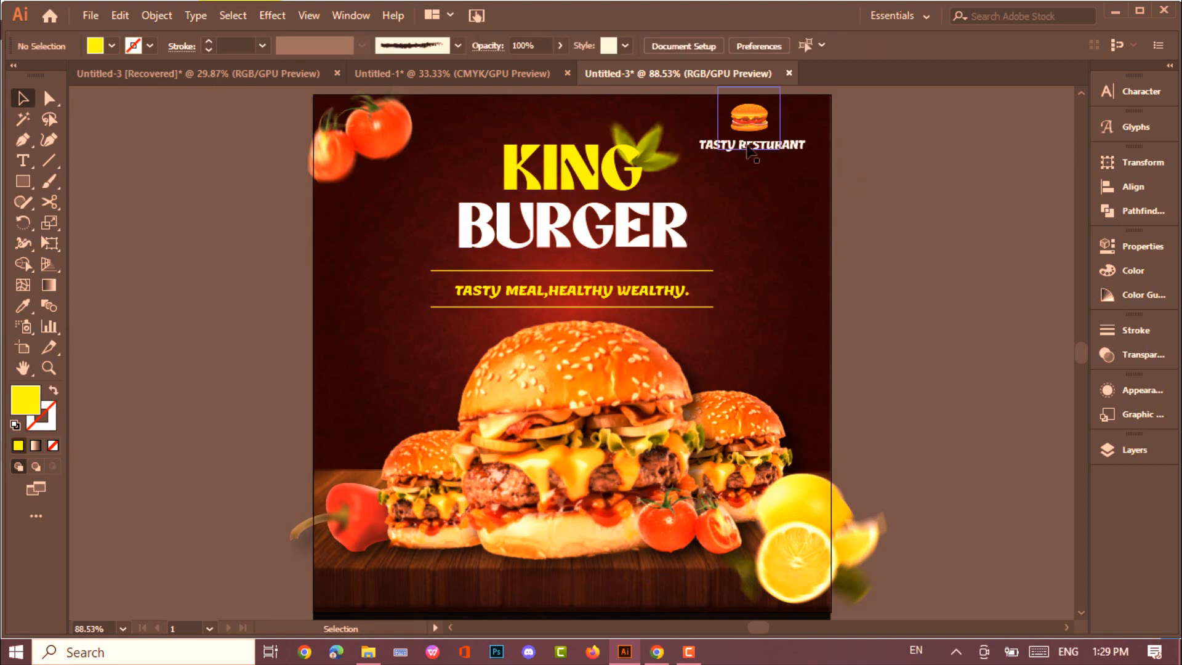
# Draw a rectangular frame just inside the poster's edges with no fill and a yellow stroke.
pyautogui.moveTo(327, 105)
pyautogui.mouseDown()
pyautogui.moveTo(615, 506)
pyautogui.moveTo(812, 554)
pyautogui.moveTo(814, 601)
pyautogui.moveTo(818, 586)
pyautogui.mouseUp()
pyautogui.click(53, 390)
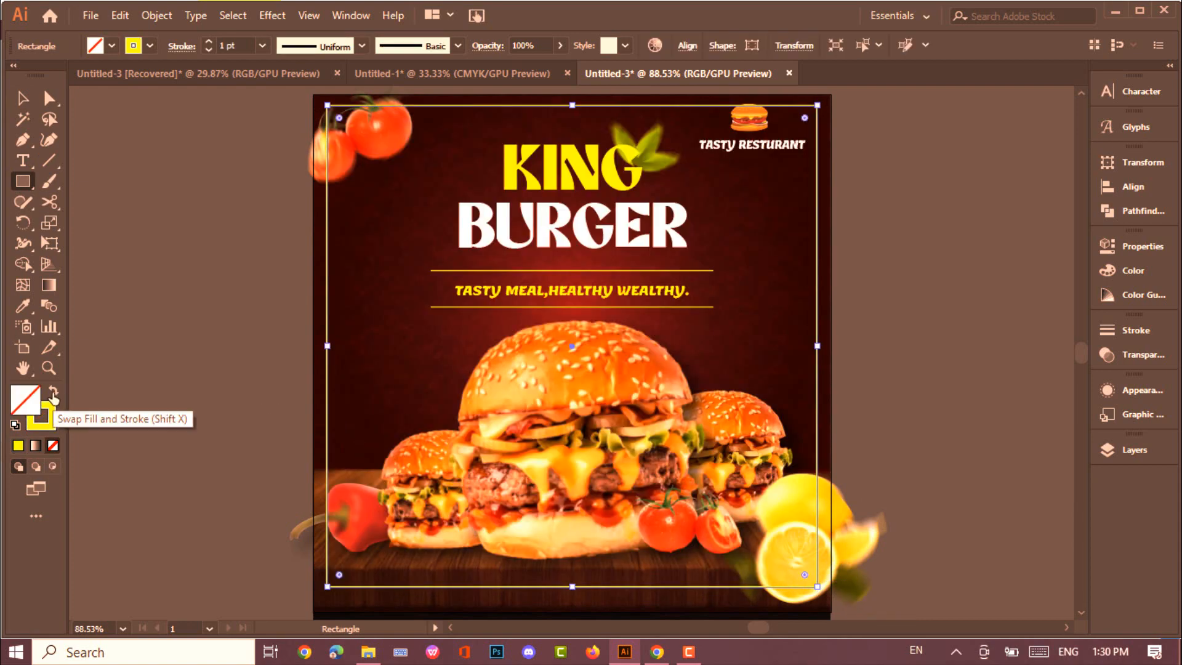
pyautogui.click(150, 45)
pyautogui.click(152, 231)
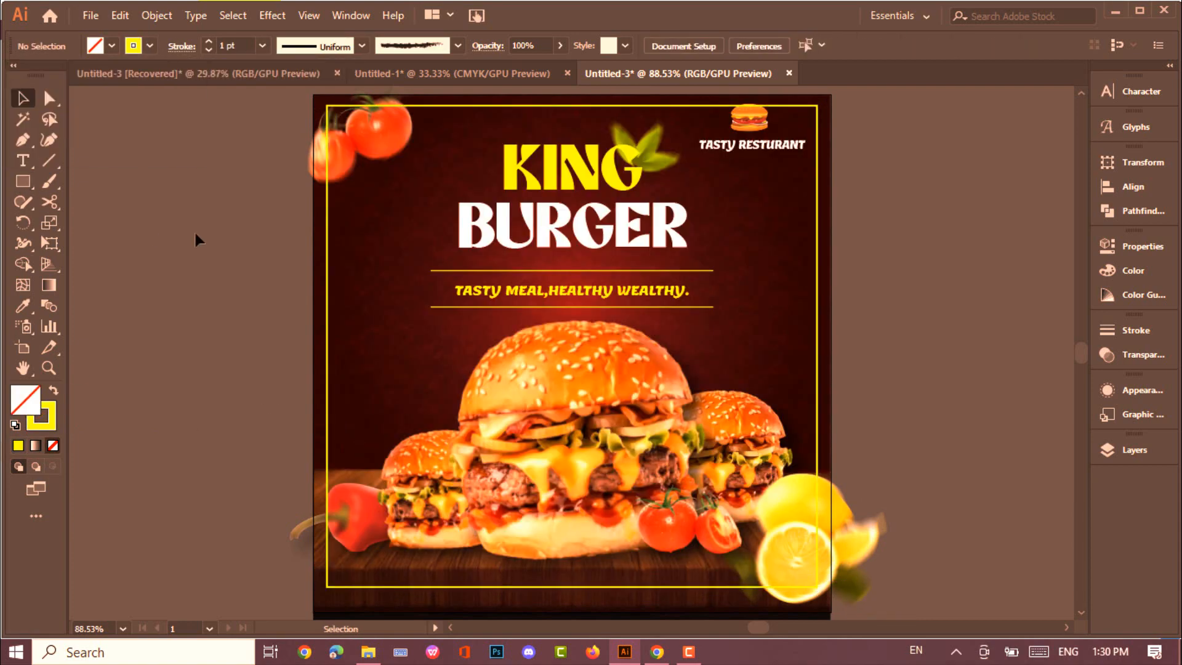
# Set the frame's stroke weight to 0.5 pt and give it a yellow stroke colour from the swatches.
pyautogui.click(327, 245)
pyautogui.click(150, 46)
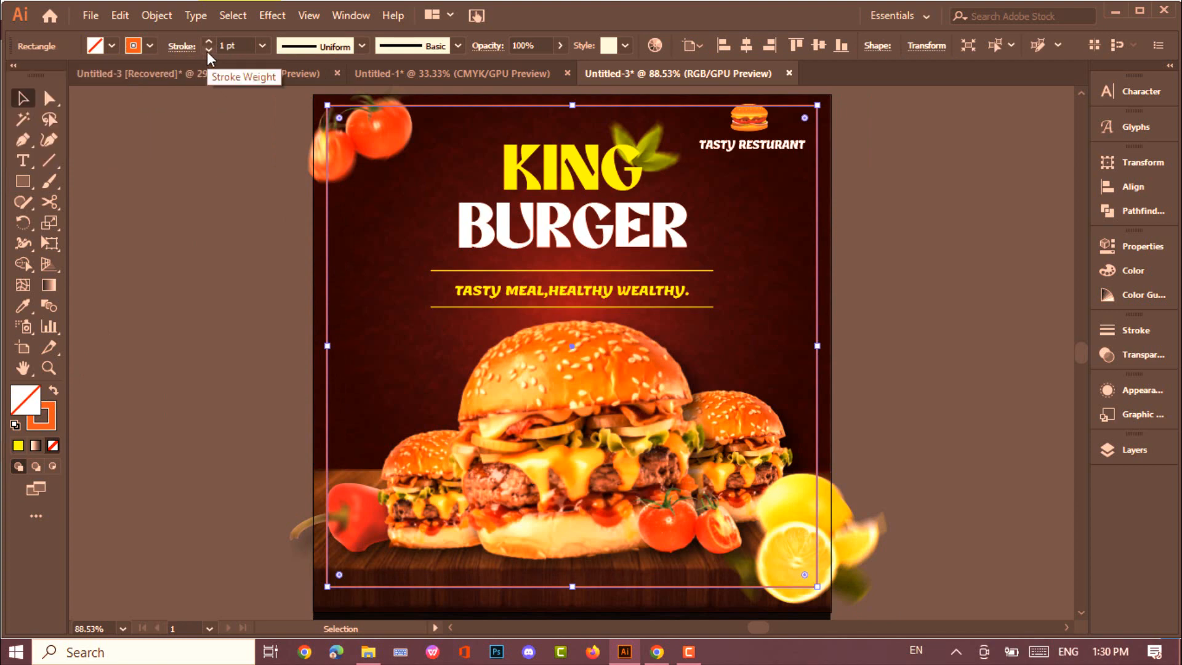
pyautogui.click(207, 50)
pyautogui.click(149, 46)
pyautogui.click(143, 216)
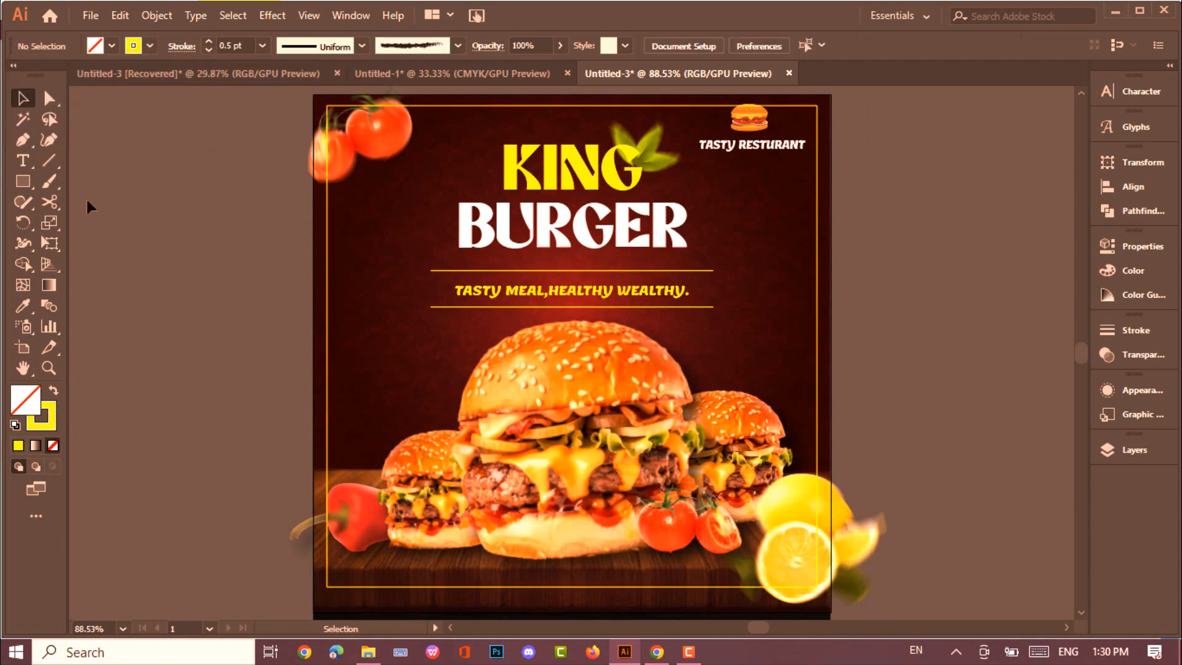
# Cut the frame on both sides of the upper-left tomatoes with Scissors and delete the corner segment.
pyautogui.moveTo(49, 202); pyautogui.dragTo(92, 223)
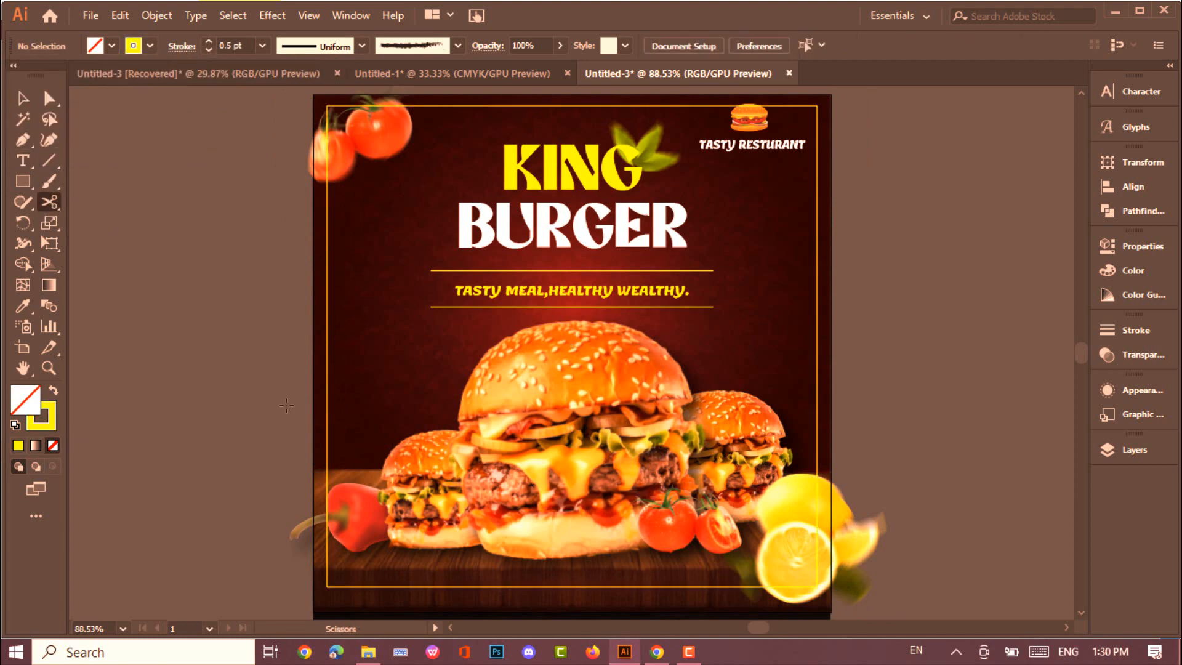
pyautogui.click(327, 190)
pyautogui.press('v')
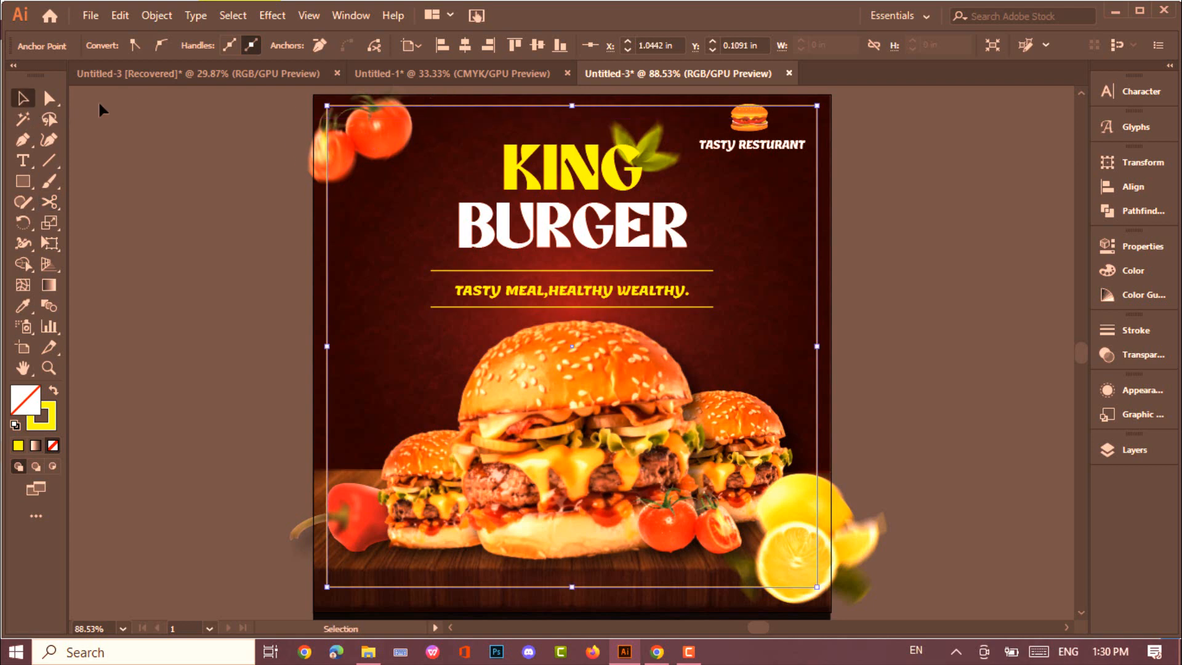
pyautogui.click(327, 123)
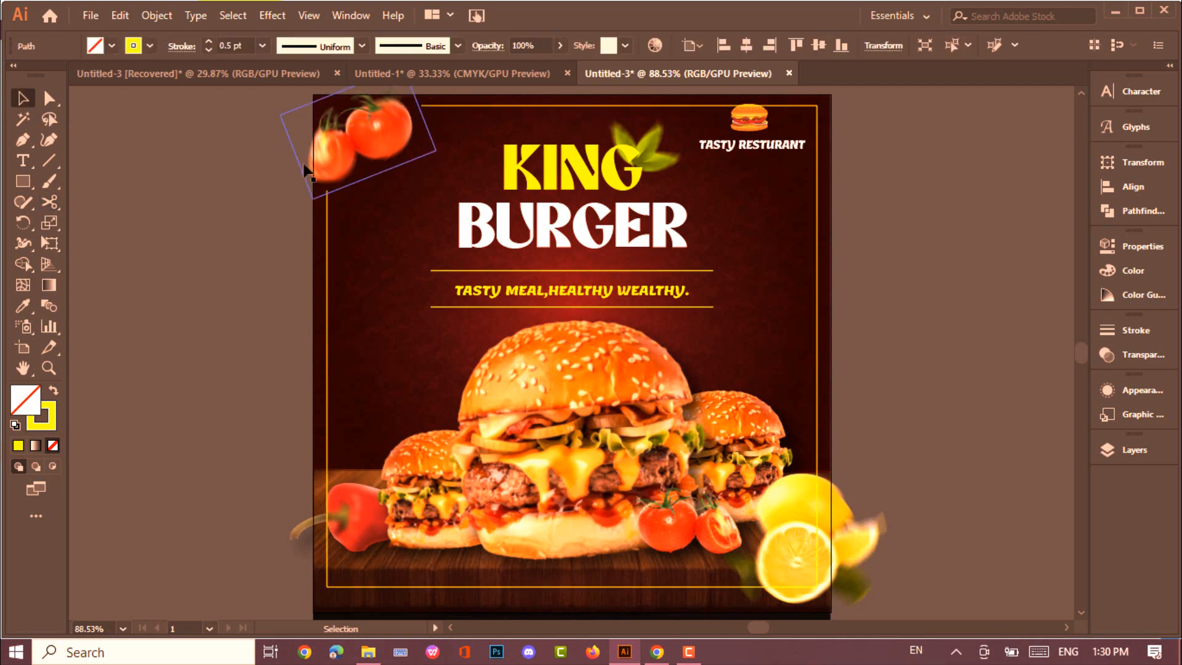
# Shift the small burger logo slightly along the frame's upper line, above the TASTY RESTURANT text.
pyautogui.click(749, 117)
pyautogui.scroll(5, 786, 248)
pyautogui.scroll(2, 590, 349)
pyautogui.moveTo(626, 303)
pyautogui.mouseDown()
pyautogui.moveTo(634, 298)
pyautogui.moveTo(619, 311)
pyautogui.mouseUp()
pyautogui.moveTo(575, 352); pyautogui.dragTo(552, 339)
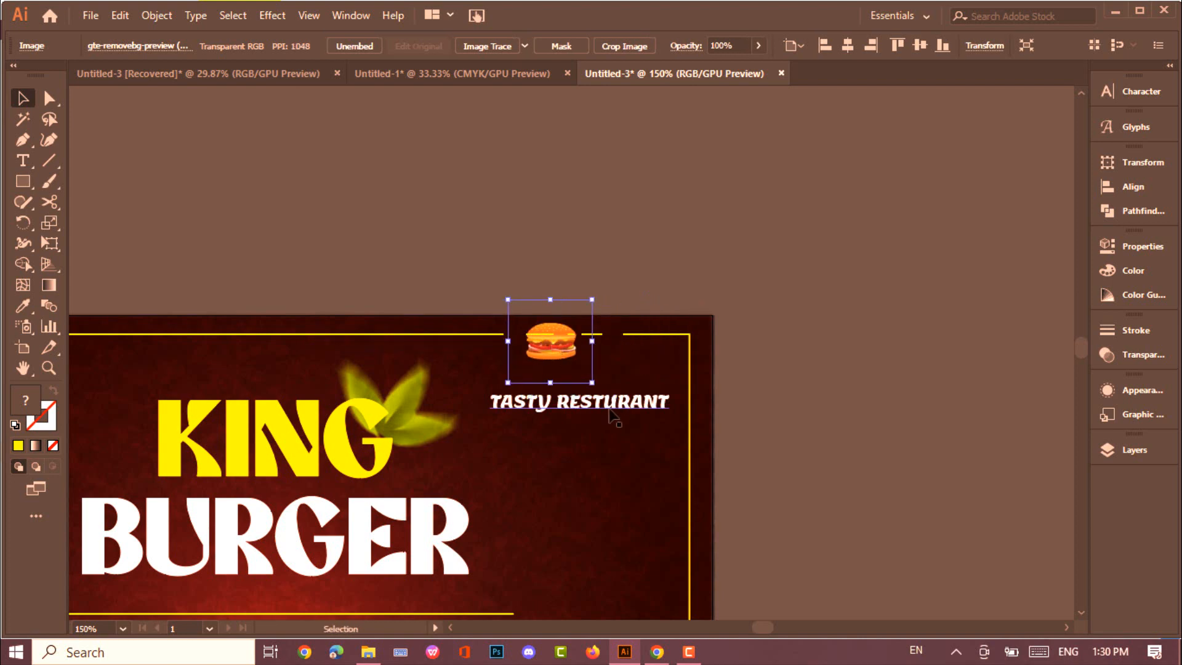
# Break the TASTY RESTURANT text into two lines and set its leading to Auto.
pyautogui.click(558, 406)
pyautogui.doubleClick(558, 404)
pyautogui.press('Return')
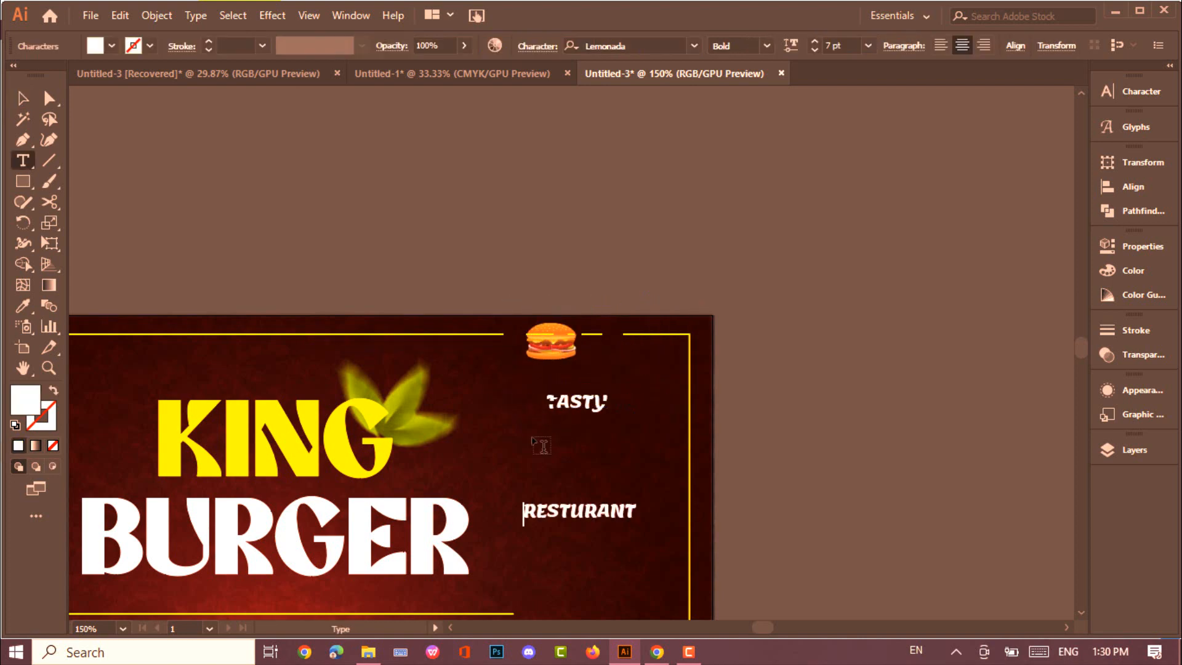
pyautogui.press('Escape')
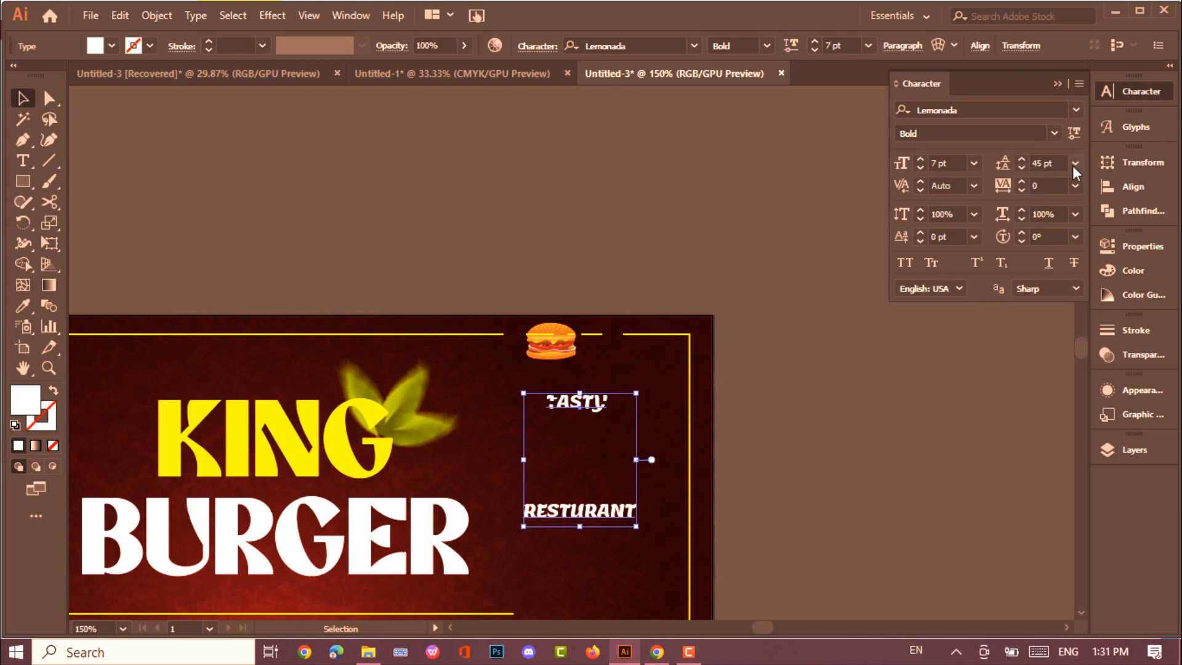
pyautogui.click(1074, 164)
pyautogui.click(1099, 181)
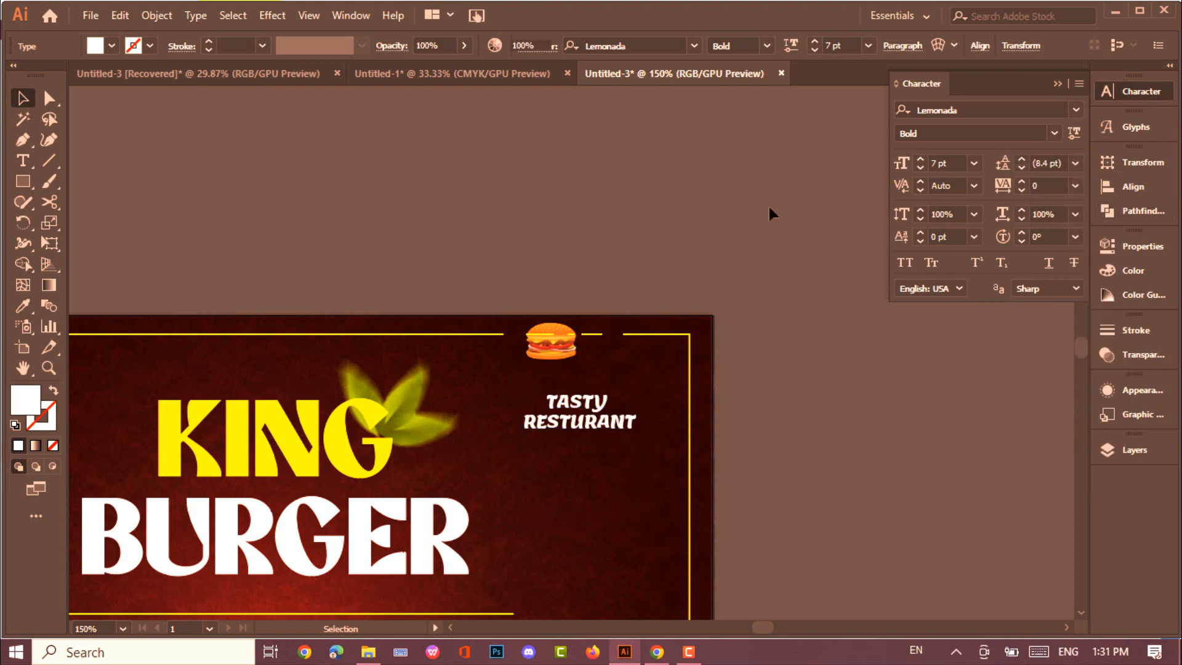
pyautogui.click(1056, 84)
# Arrange the small burger and the two-line TASTY RESTURANT text side by side on the frame's upper line near the corner.
pyautogui.moveTo(552, 349); pyautogui.dragTo(540, 345)
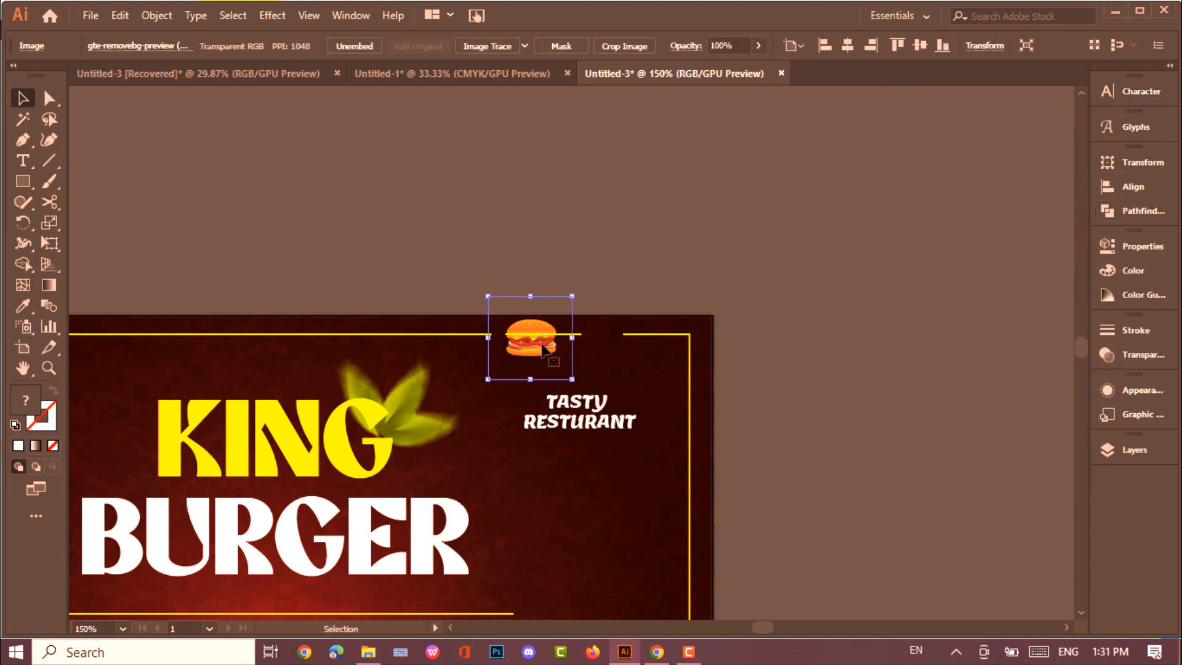
pyautogui.click(615, 468)
pyautogui.moveTo(597, 435); pyautogui.dragTo(633, 368)
# Cut the frame's upper line on both sides of the logo and delete the segment running behind it.
pyautogui.click(446, 335)
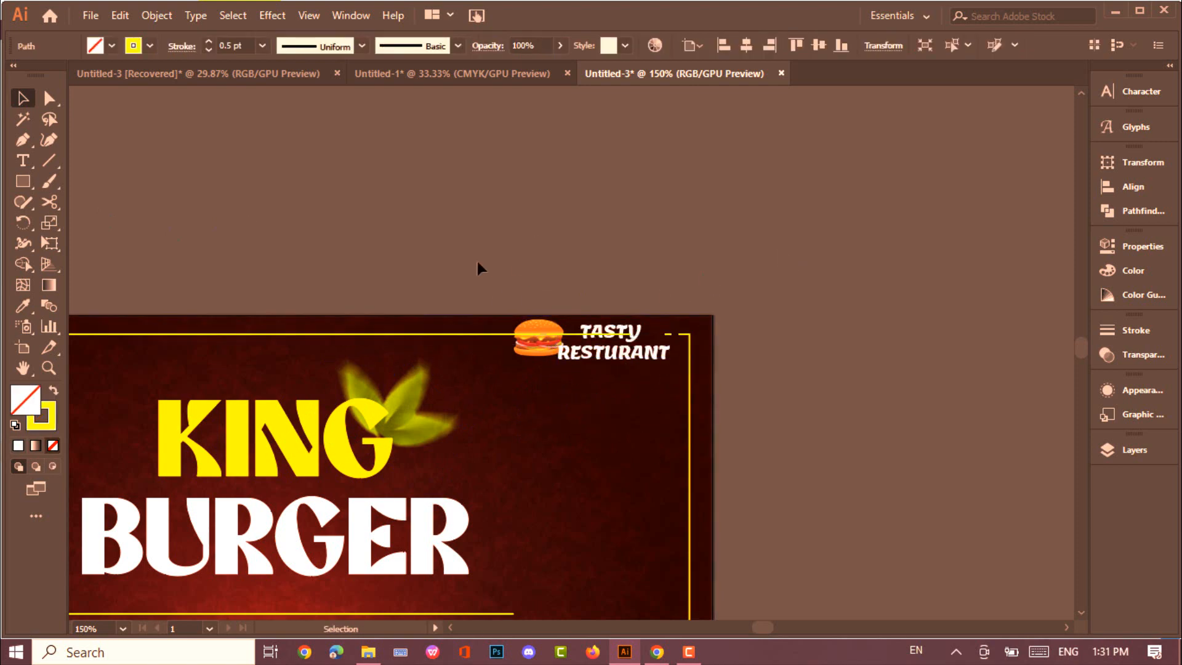
pyautogui.click(496, 333)
pyautogui.press('v')
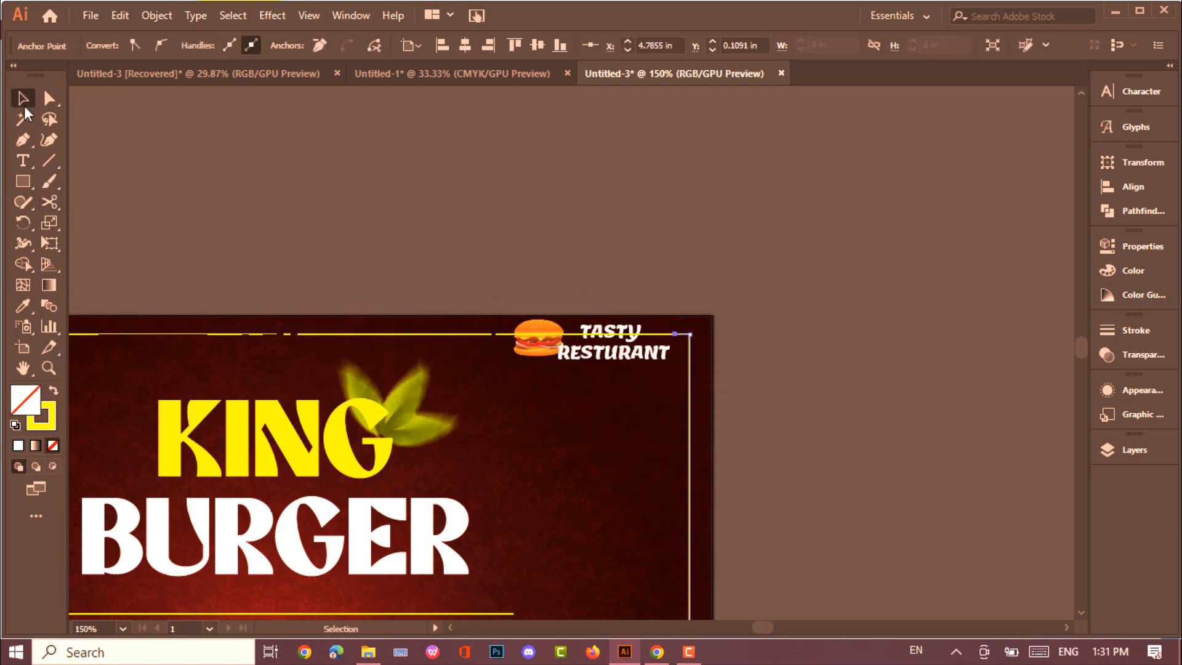
pyautogui.press('Delete')
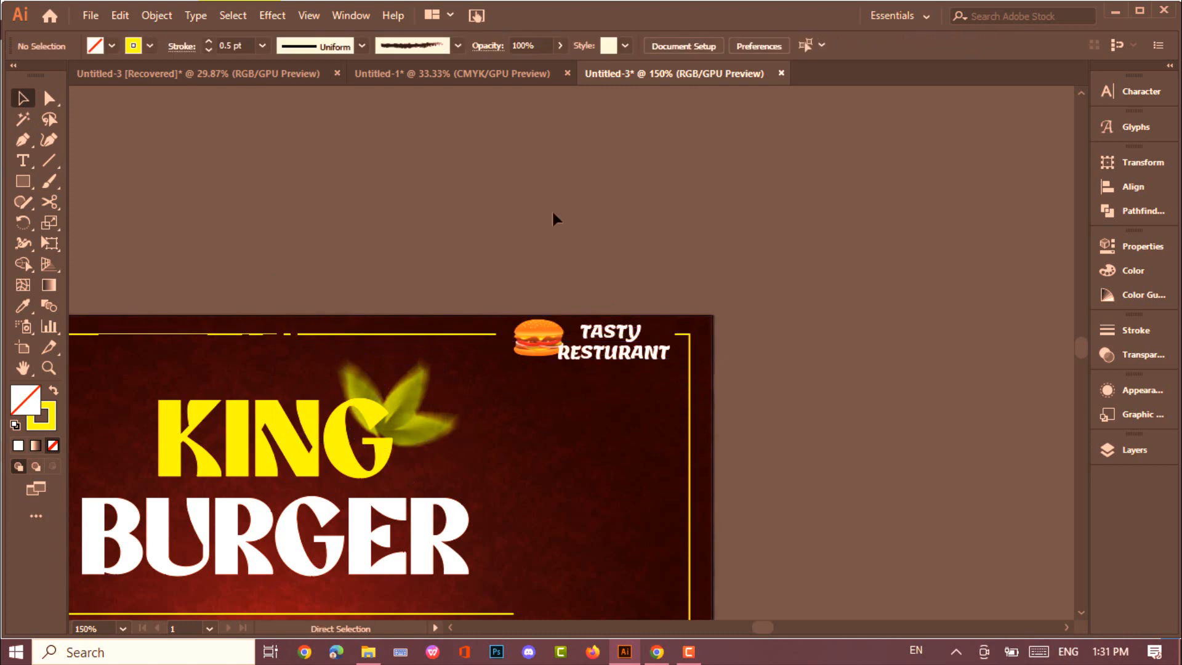
pyautogui.hotkey('ctrl', '0')
pyautogui.click(655, 151)
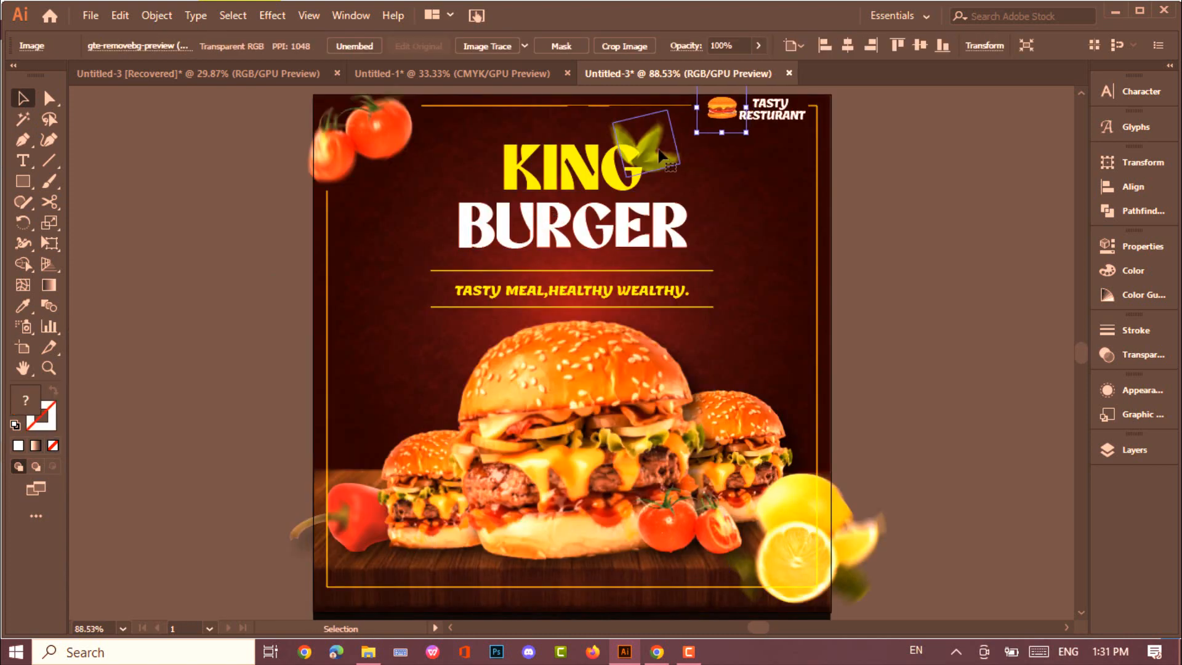
pyautogui.click(867, 448)
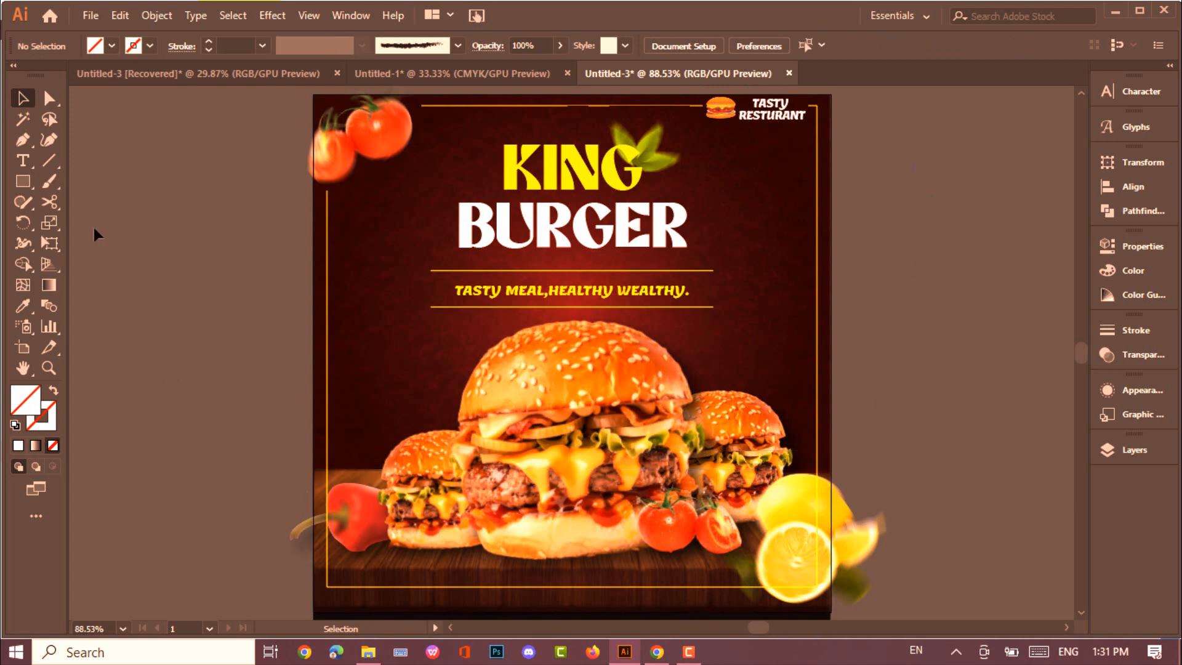
# Copy the TASTY RESTURANT text beside the artboard and join the copy into a single line.
pyautogui.moveTo(767, 123); pyautogui.dragTo(931, 326)
pyautogui.doubleClick(909, 325)
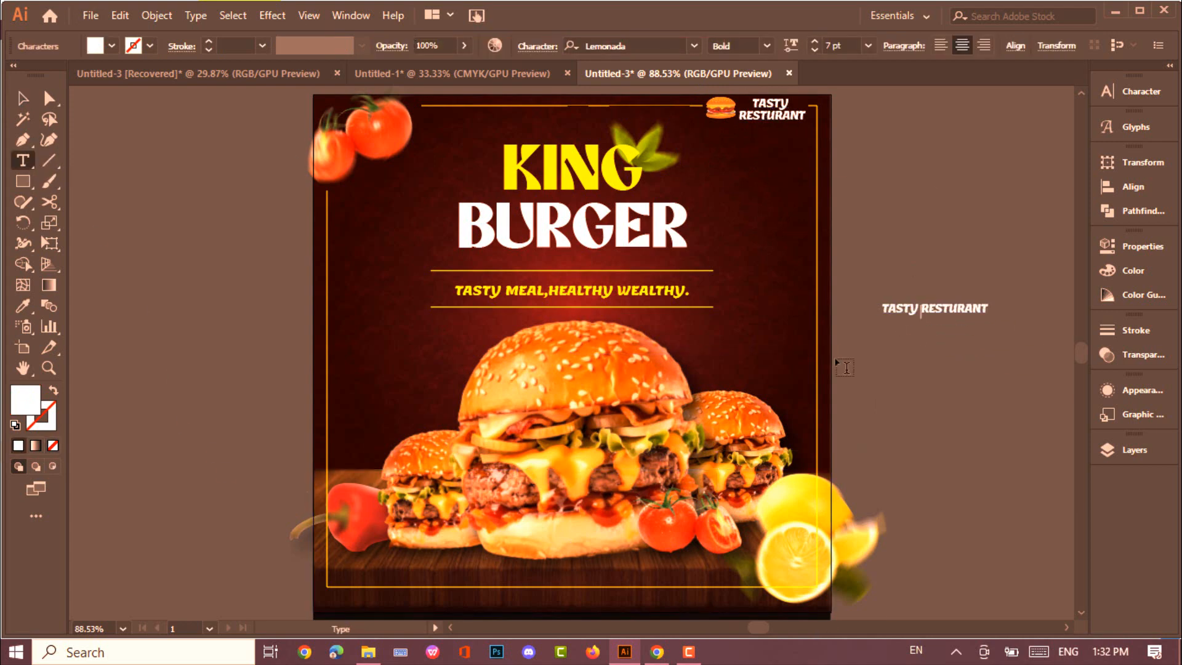
pyautogui.click(23, 98)
# Place the single-line TASTY RESTURANT text on the frame's lower line and centre it horizontally on the poster.
pyautogui.moveTo(888, 143); pyautogui.dragTo(594, 545)
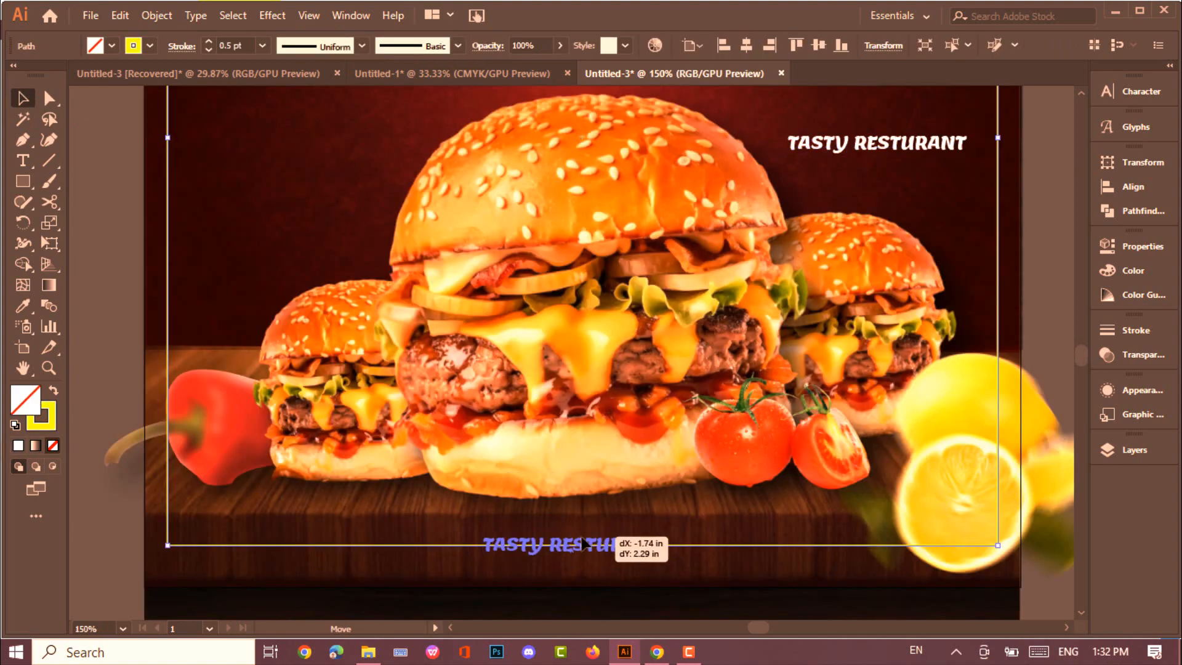
pyautogui.click(980, 45)
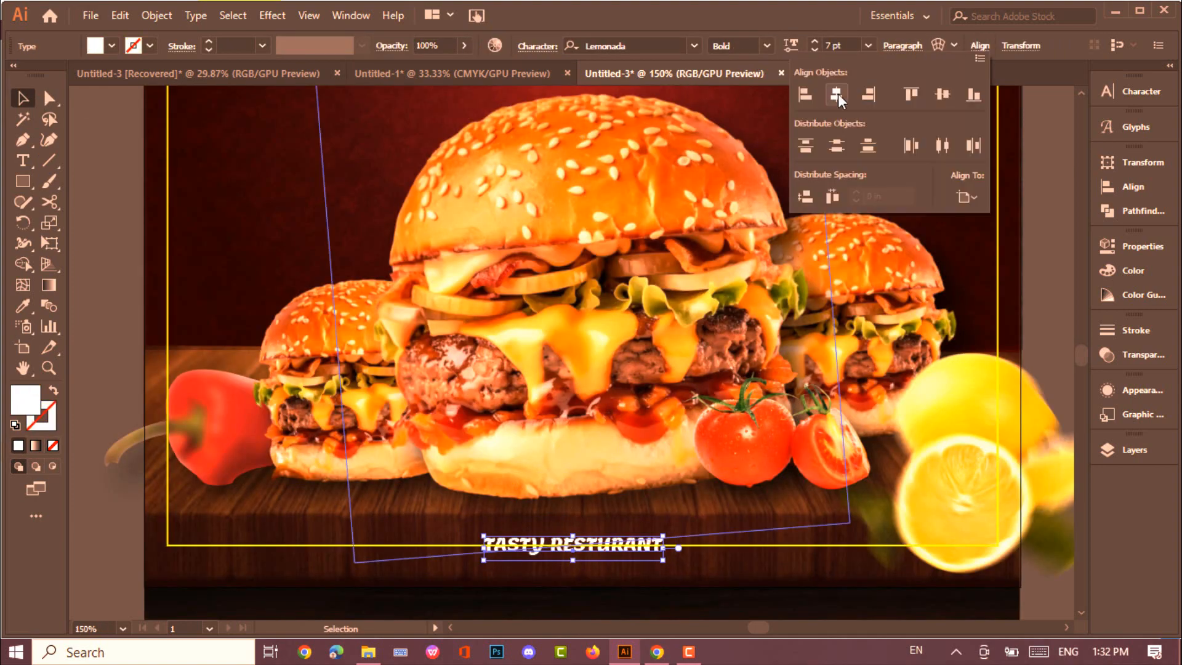
pyautogui.click(167, 484)
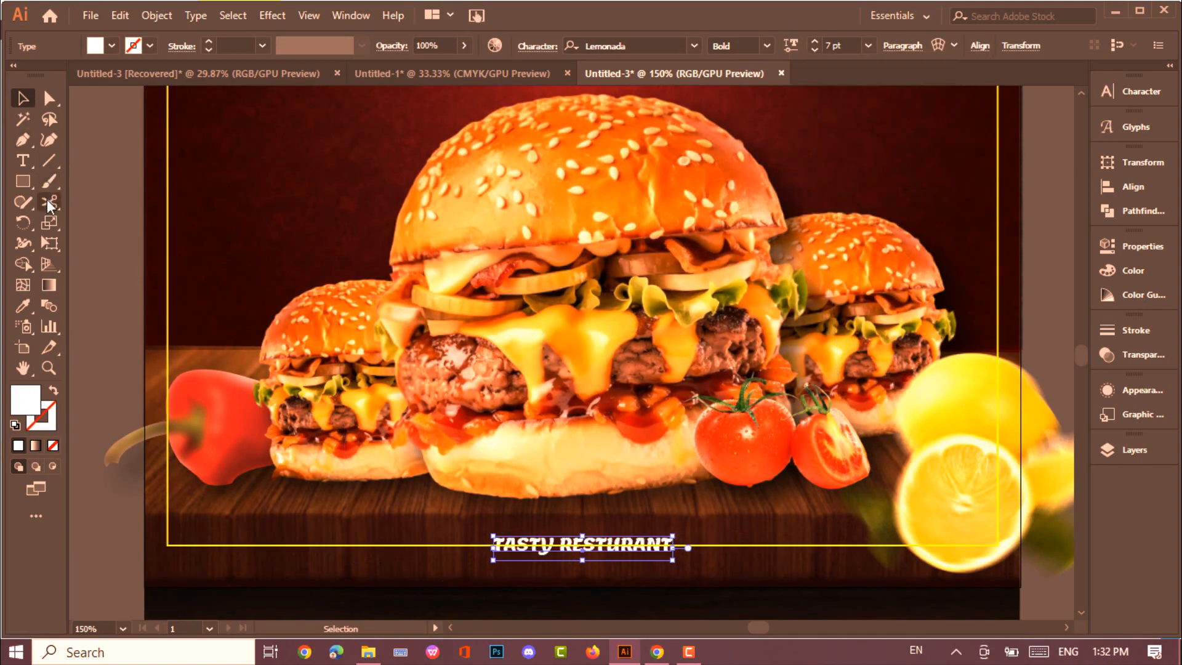
# Cut the frame's lower line on both sides of the TASTY RESTURANT text and delete the segment behind it.
pyautogui.click(49, 203)
pyautogui.click(476, 545)
pyautogui.click(689, 546)
pyautogui.press('v')
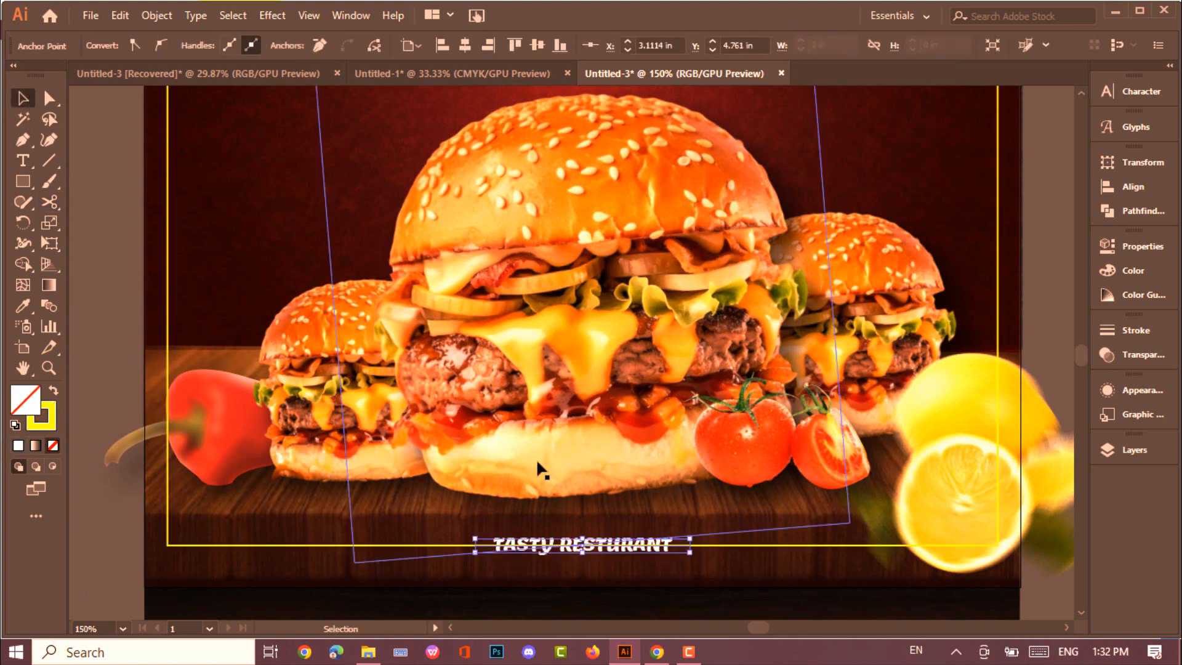
pyautogui.press('Delete')
pyautogui.hotkey('ctrl', '0')
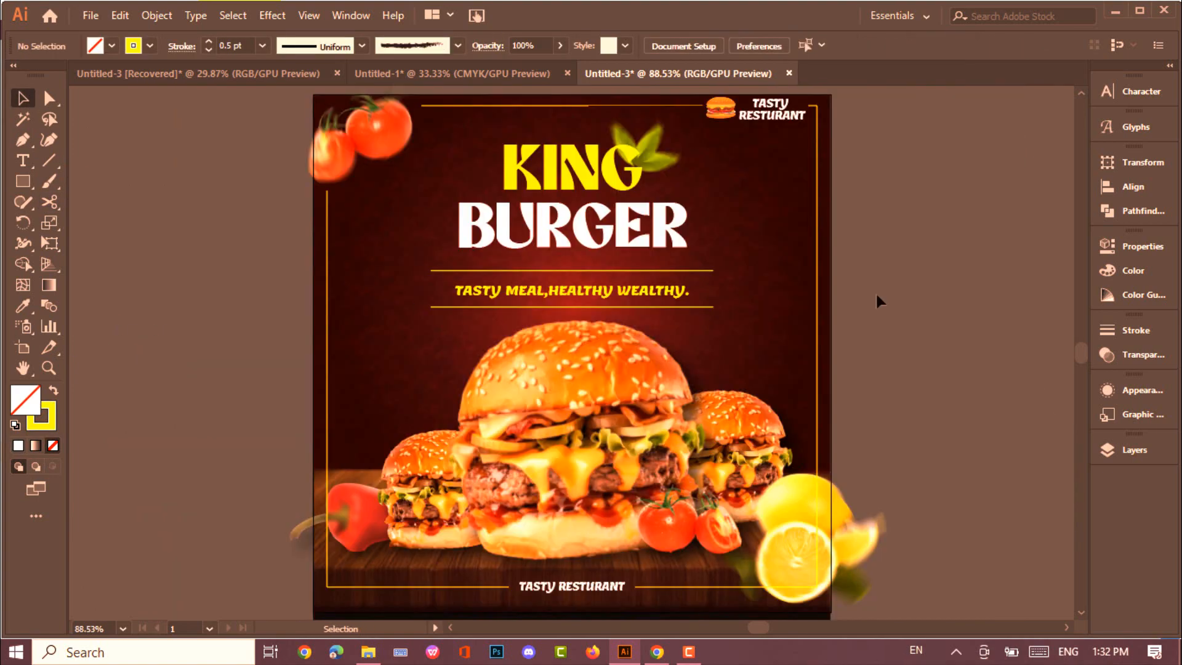
# Scale down the small burger to the right of the main burger slightly.
pyautogui.click(572, 443)
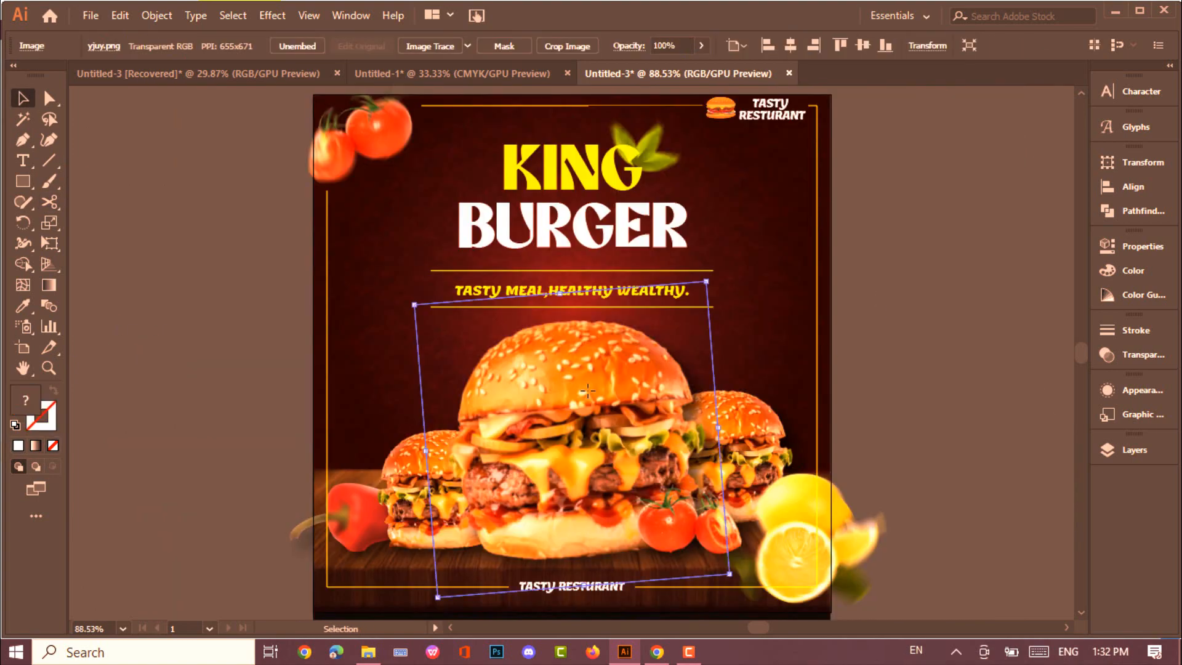
pyautogui.click(941, 309)
pyautogui.click(844, 379)
pyautogui.click(920, 343)
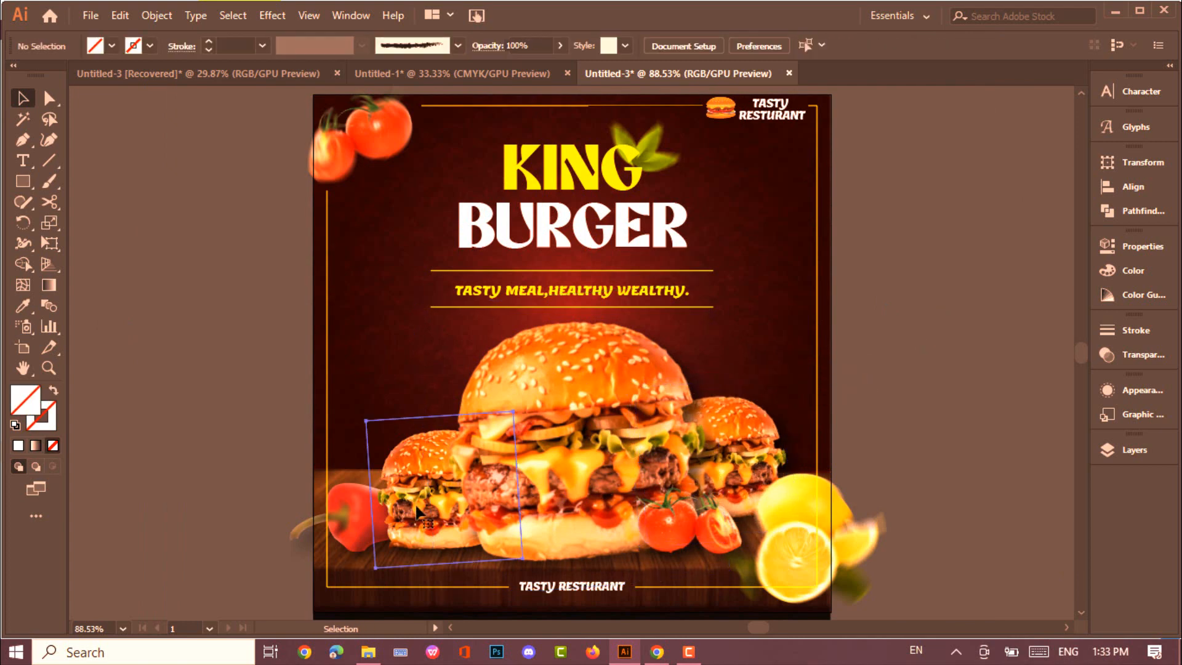
# Scale down the small burger to the left of the main burger and nudge it down on the wooden table.
pyautogui.click(419, 511)
pyautogui.moveTo(366, 421); pyautogui.dragTo(381, 434)
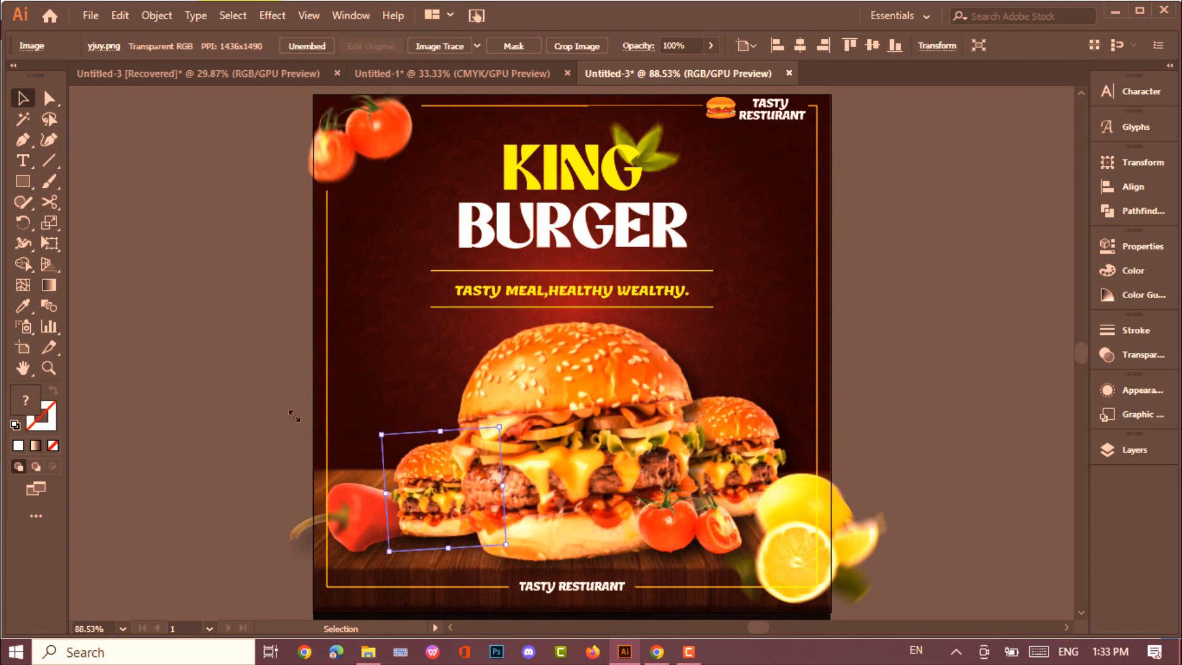
pyautogui.press('Down')
pyautogui.press('Down')
pyautogui.press('Down')
pyautogui.press('Down')
pyautogui.press('Down')
pyautogui.press('Down')
pyautogui.press('Down')
pyautogui.press('Down')
pyautogui.press('Down')
pyautogui.press('Down')
pyautogui.press('Down')
pyautogui.press('Down')
pyautogui.press('Down')
pyautogui.press('Down')
pyautogui.press('Down')
pyautogui.press('Down')
pyautogui.press('Down')
pyautogui.press('Down')
pyautogui.press('Down')
pyautogui.press('Down')
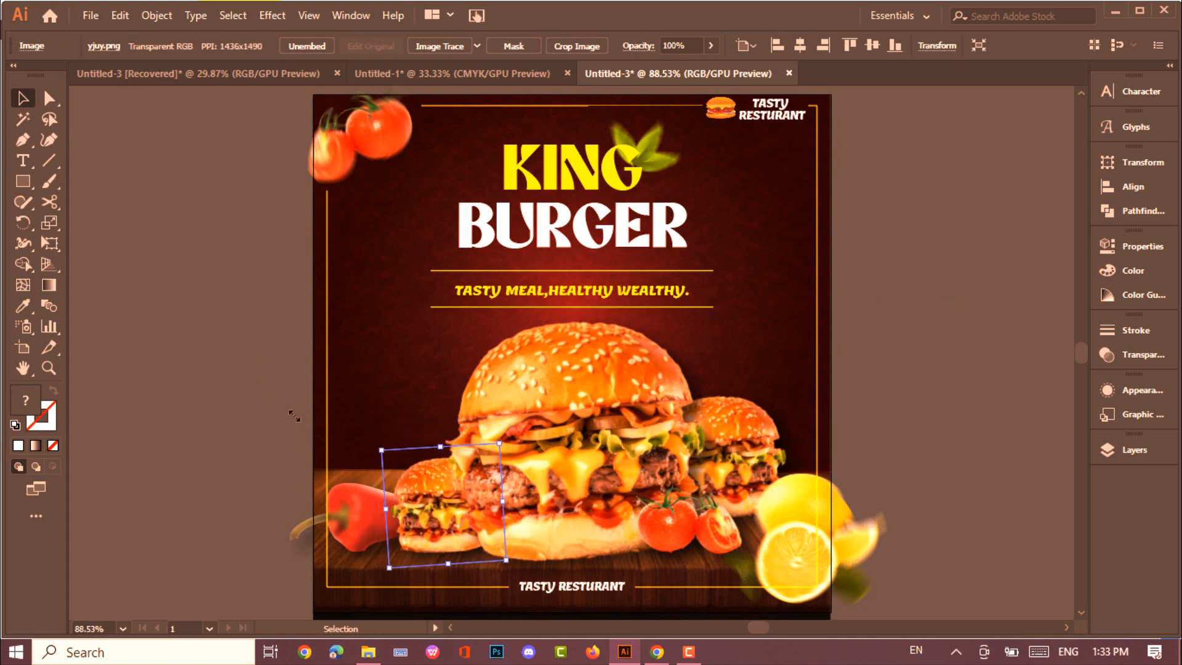
pyautogui.click(177, 348)
# Move the red pepper right, closer to the left small burger.
pyautogui.click(362, 524)
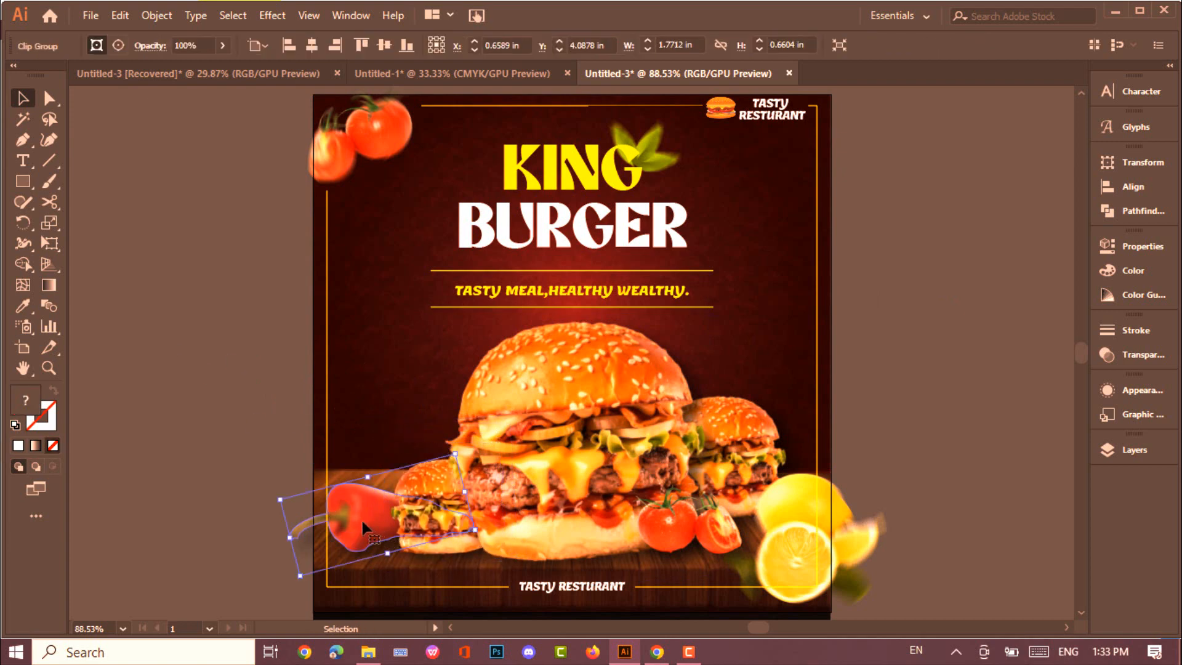
pyautogui.hotkey('shift', 'Right')
pyautogui.hotkey('shift', 'Right')
pyautogui.hotkey('shift', 'Right')
pyautogui.click(270, 465)
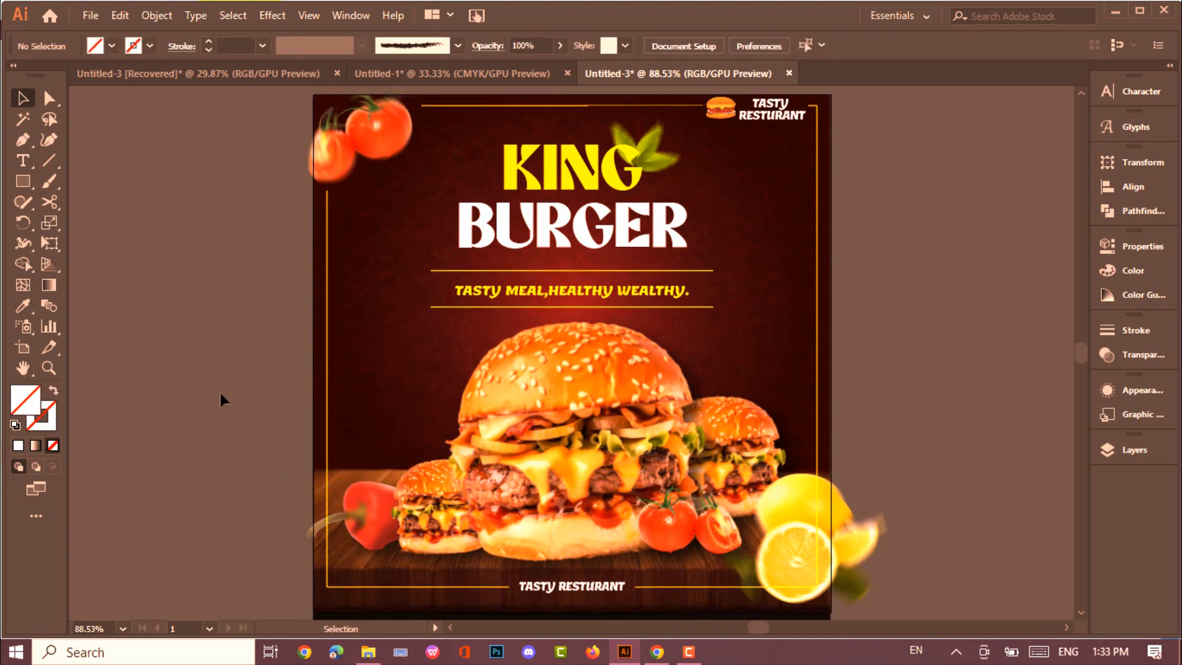
# Cut the frame on both sides of the lemons and delete the corner segment crossing them.
pyautogui.click(815, 418)
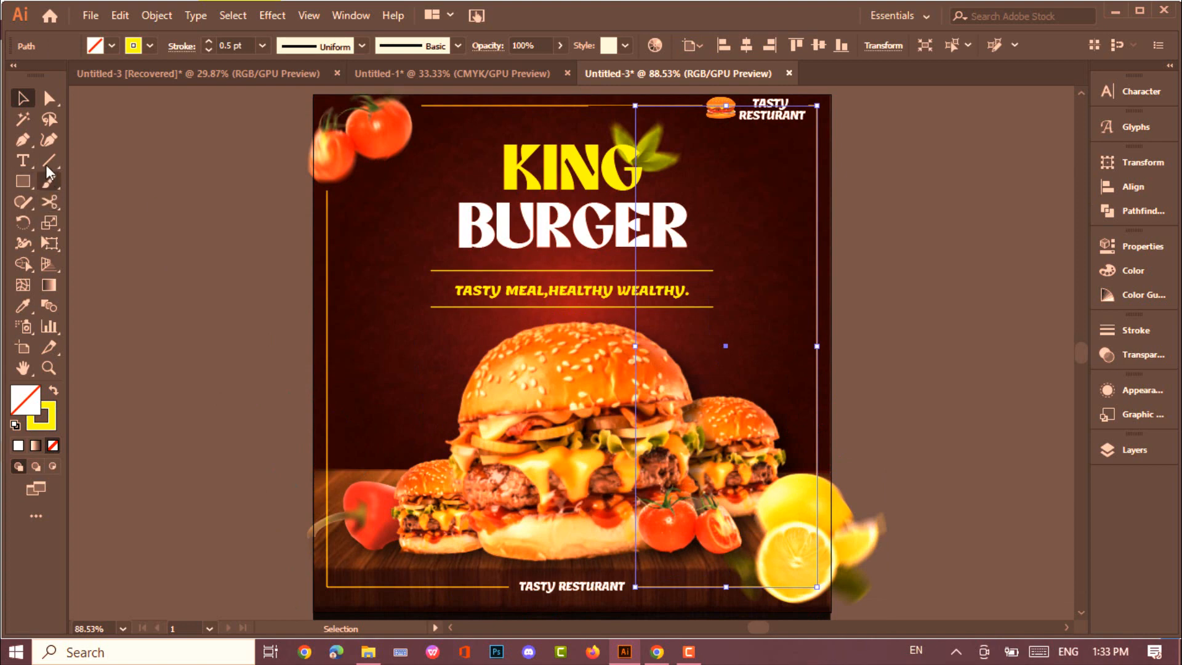
pyautogui.click(49, 202)
pyautogui.click(764, 586)
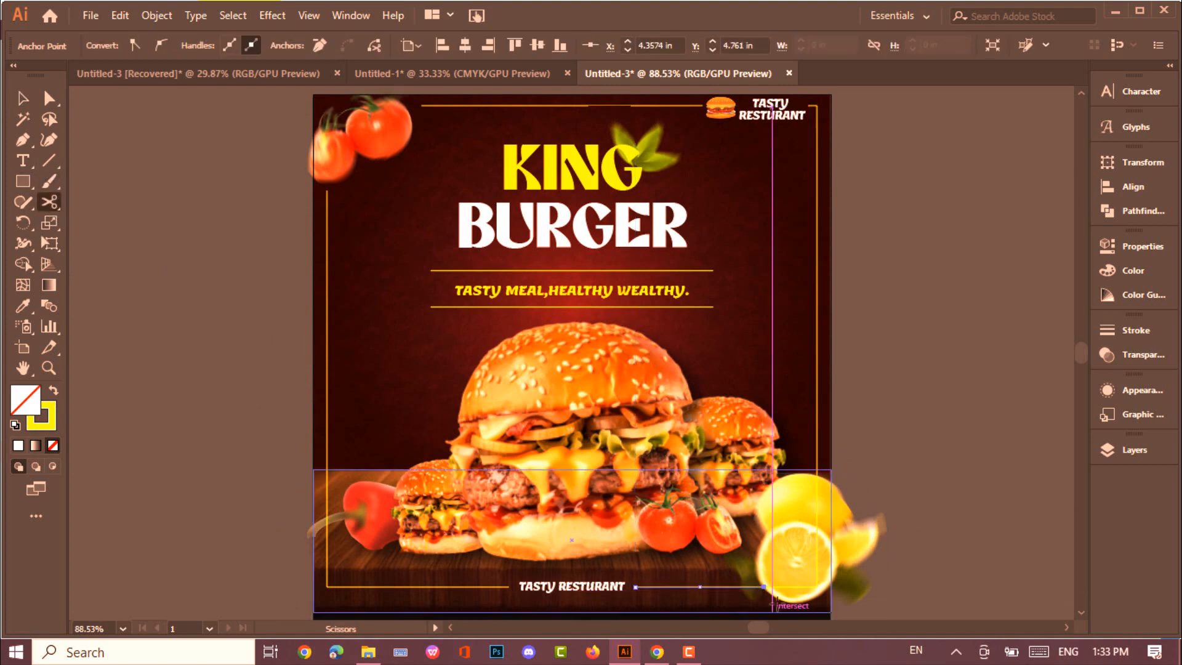
pyautogui.press('v')
pyautogui.hotkey('ctrl', 'shift', 'a')
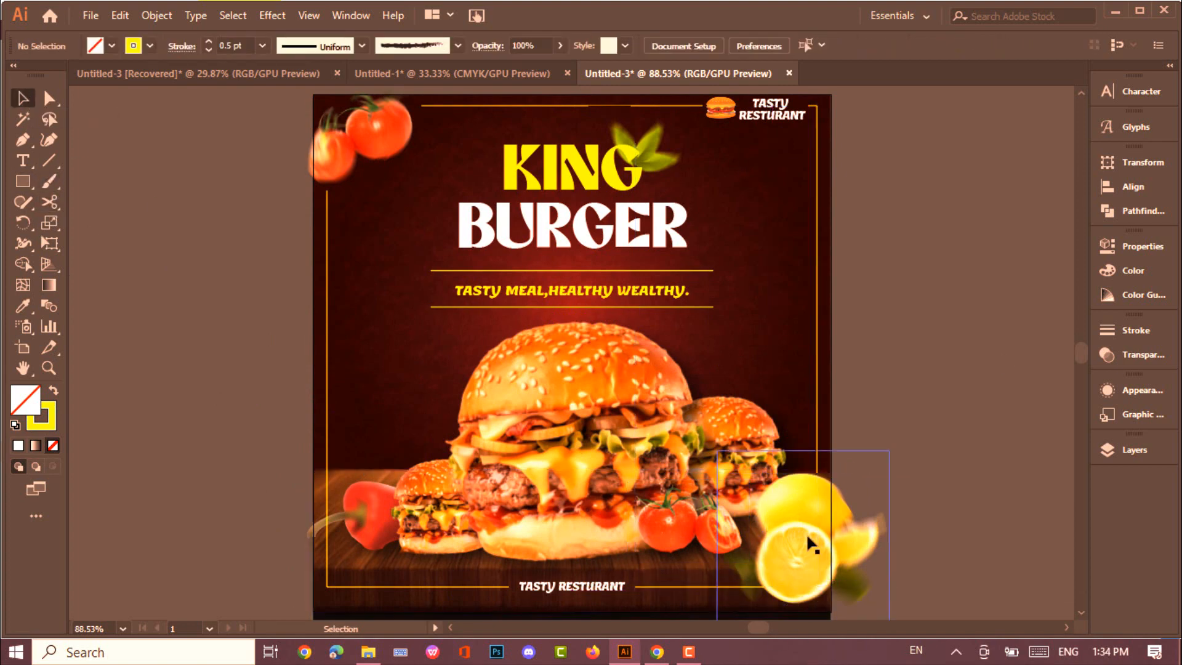
# Place a scaled-down copy of the lemons over the poster's left edge, about halfway up.
pyautogui.moveTo(808, 541); pyautogui.dragTo(371, 317)
pyautogui.moveTo(283, 216); pyautogui.dragTo(314, 253)
pyautogui.moveTo(373, 313); pyautogui.dragTo(316, 341)
pyautogui.hotkey('ctrl', 'shift', 'a')
pyautogui.click(335, 319)
pyautogui.click(230, 251)
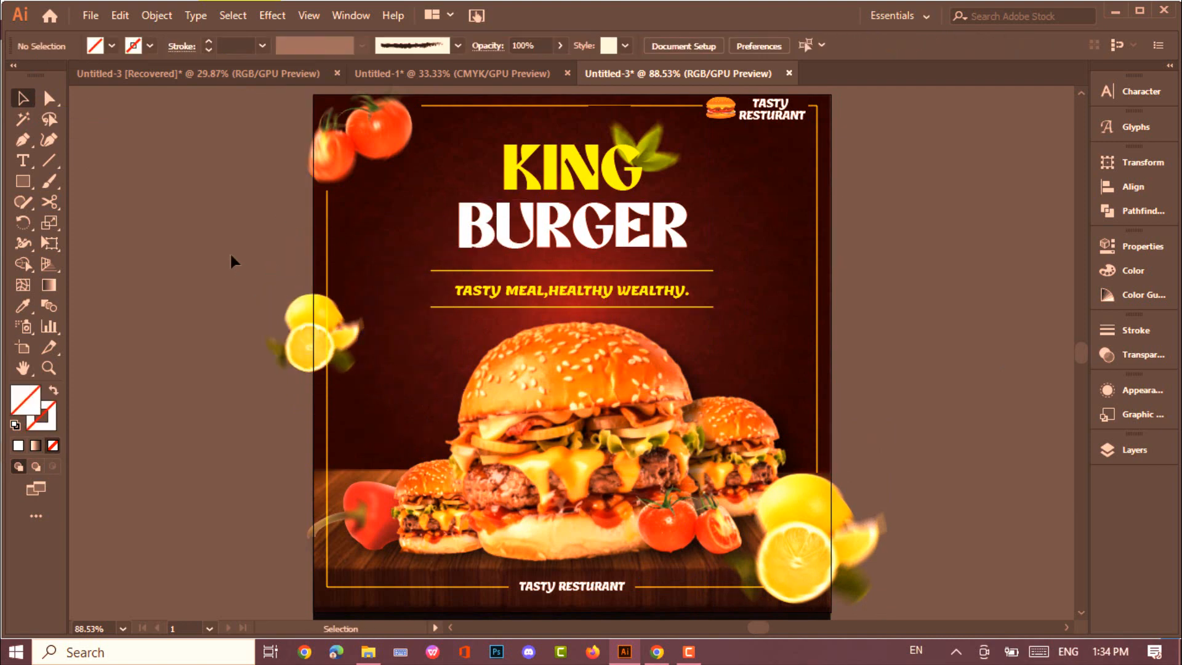
# Lower the opacity of the small lemons on the left edge and set the corner tomatoes' opacity to 65%.
pyautogui.click(315, 333)
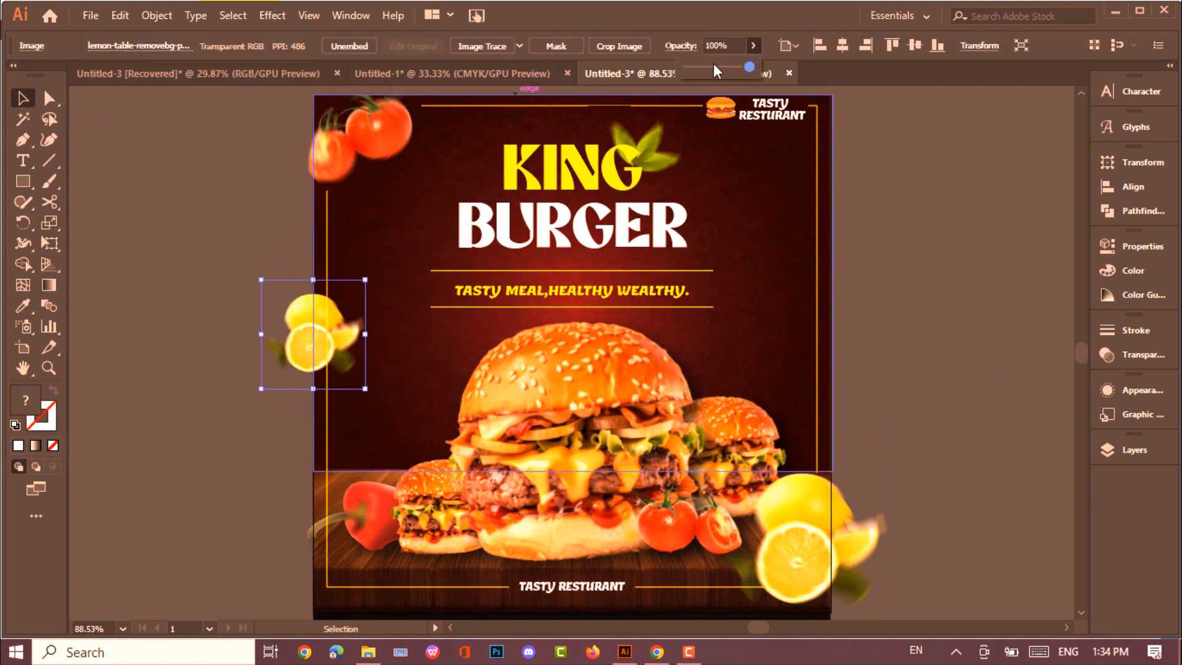
pyautogui.click(714, 66)
pyautogui.click(376, 129)
pyautogui.click(731, 45)
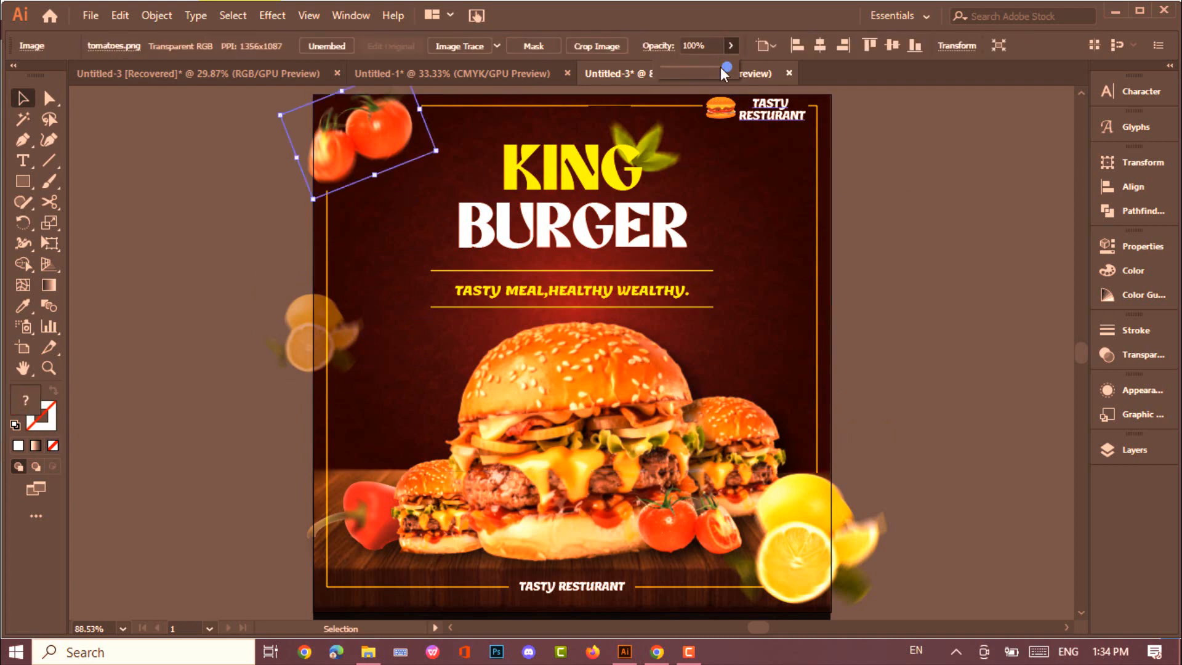
pyautogui.moveTo(718, 68); pyautogui.dragTo(719, 67)
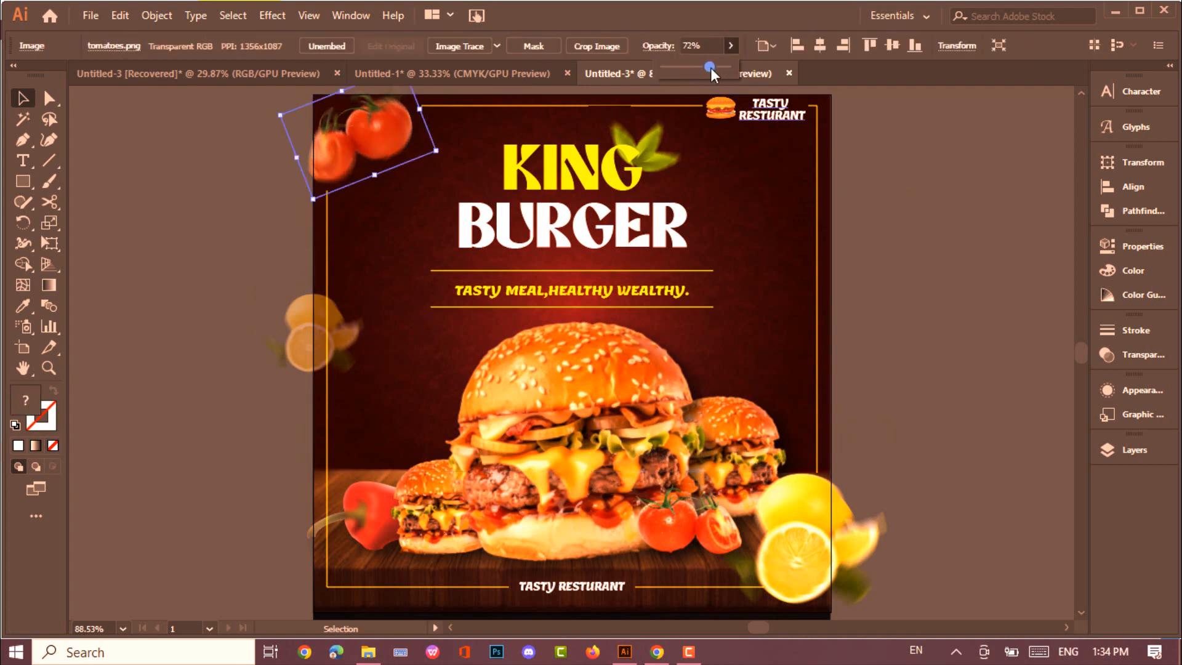
pyautogui.click(899, 149)
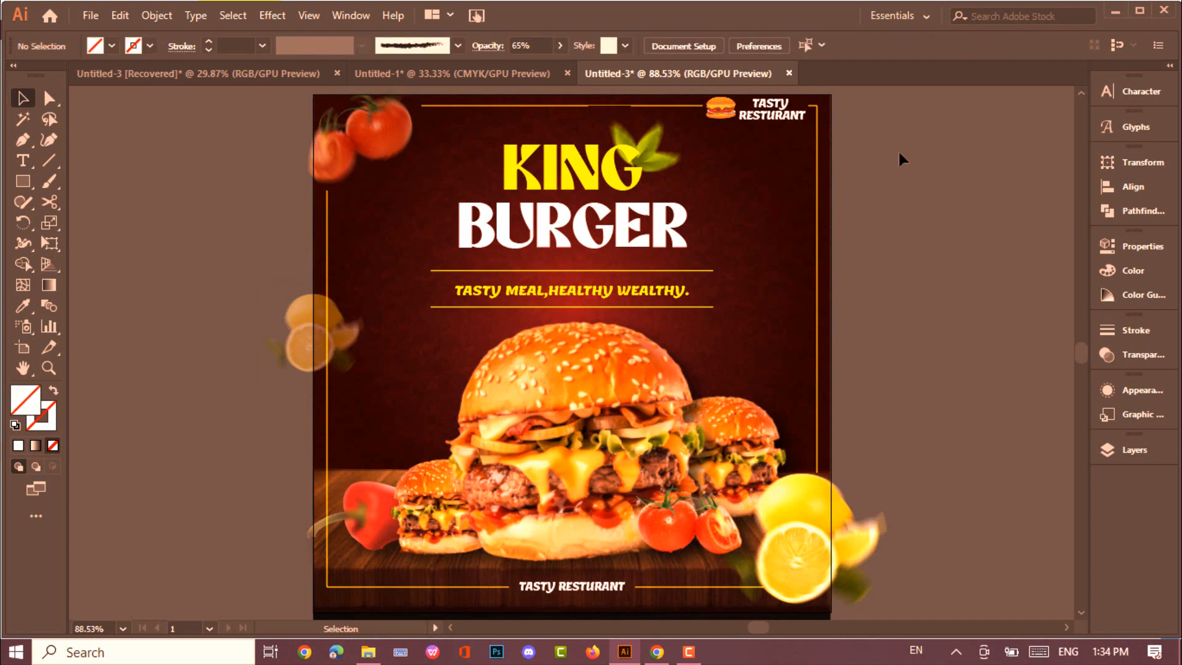
# Set the opacity of the large lemons in the poster's lower corner to 69%.
pyautogui.click(771, 562)
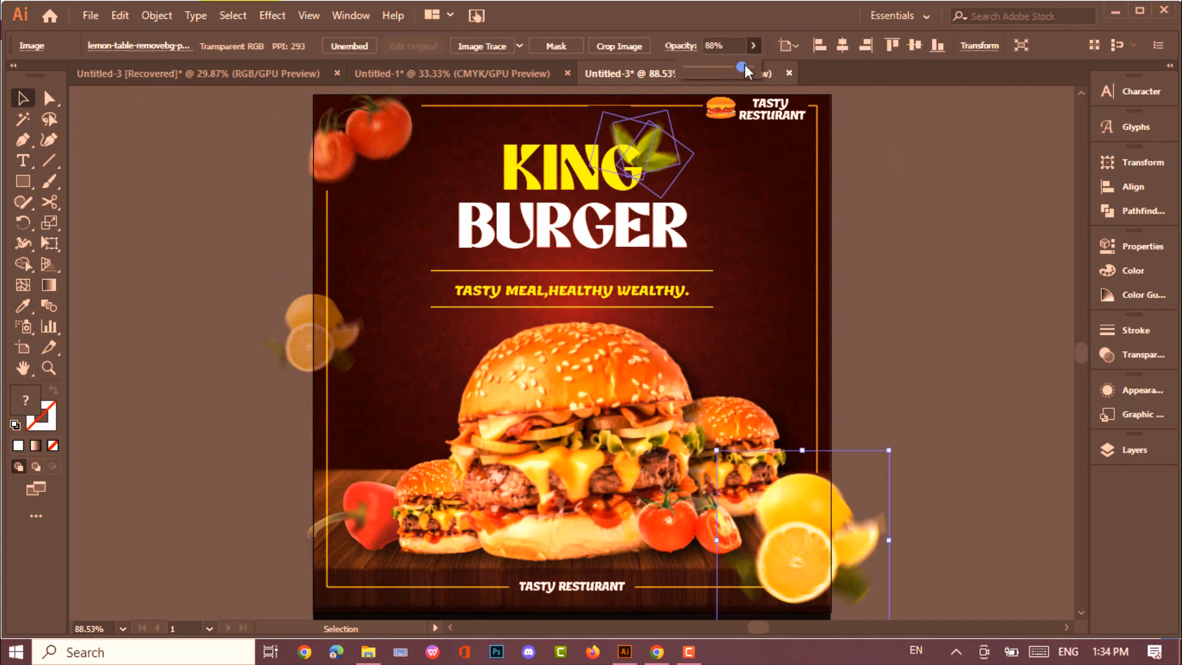
pyautogui.moveTo(745, 65); pyautogui.dragTo(734, 67)
pyautogui.click(929, 284)
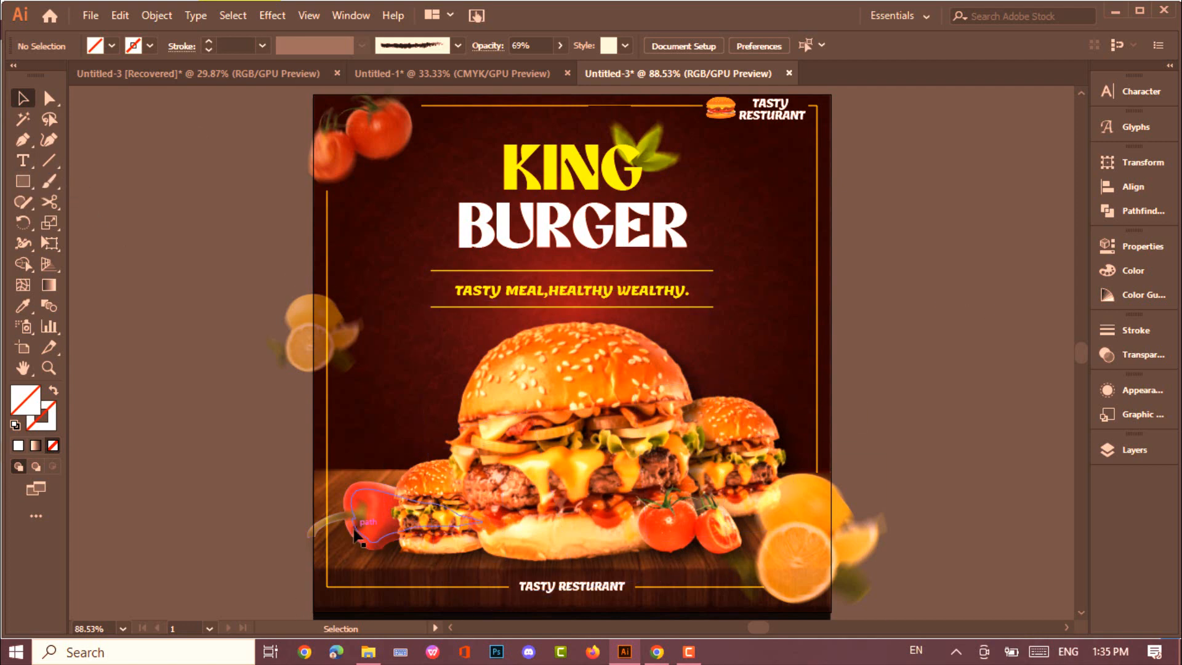
# Draw a white rectangle above the right small burger and round its corners into a pill shape.
pyautogui.click(26, 184)
pyautogui.moveTo(669, 327)
pyautogui.mouseDown()
pyautogui.moveTo(699, 357)
pyautogui.moveTo(760, 375)
pyautogui.mouseUp()
pyautogui.press('v')
pyautogui.click(112, 45)
pyautogui.click(18, 44)
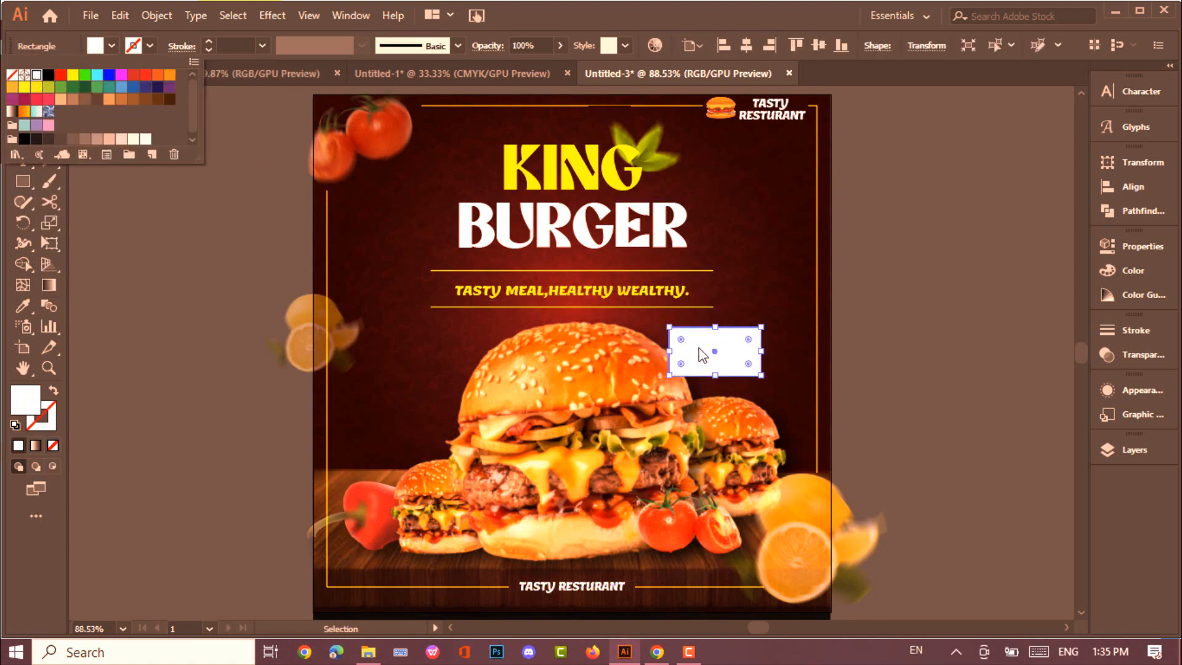
pyautogui.press('Escape')
pyautogui.moveTo(680, 339)
pyautogui.mouseDown()
pyautogui.moveTo(712, 351)
pyautogui.moveTo(693, 345)
pyautogui.mouseUp()
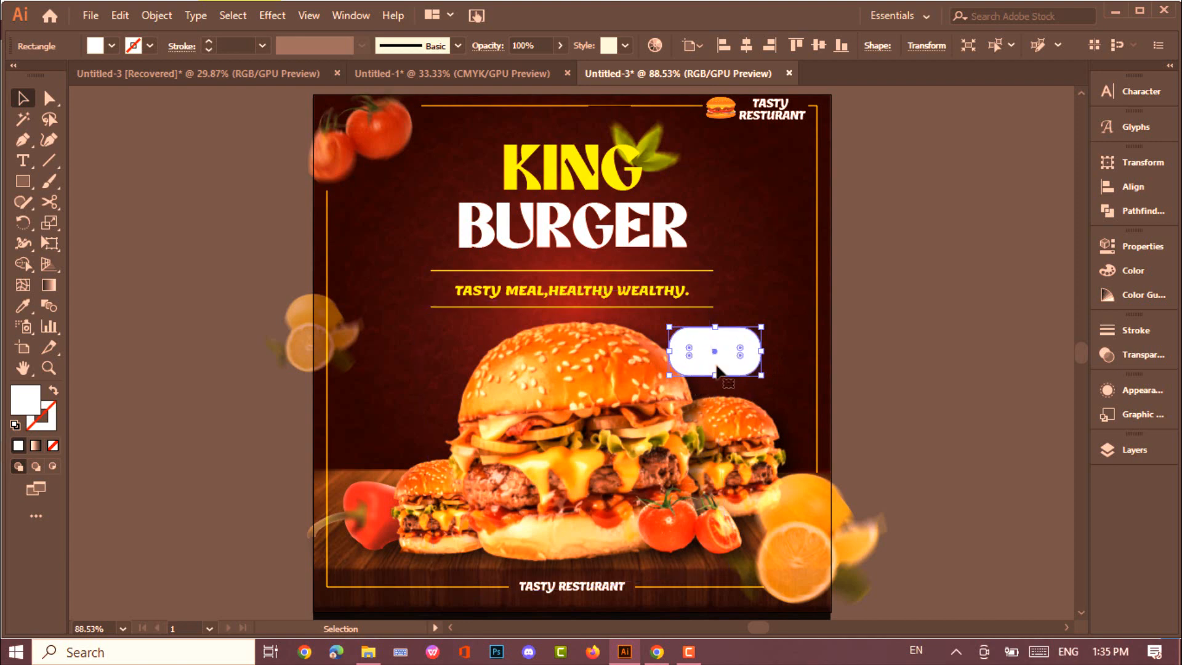
# Add the two-line text "ORDER NOW" above the white pill shape and colour it red.
pyautogui.click(23, 165)
pyautogui.click(738, 278)
pyautogui.press('BackSpace')
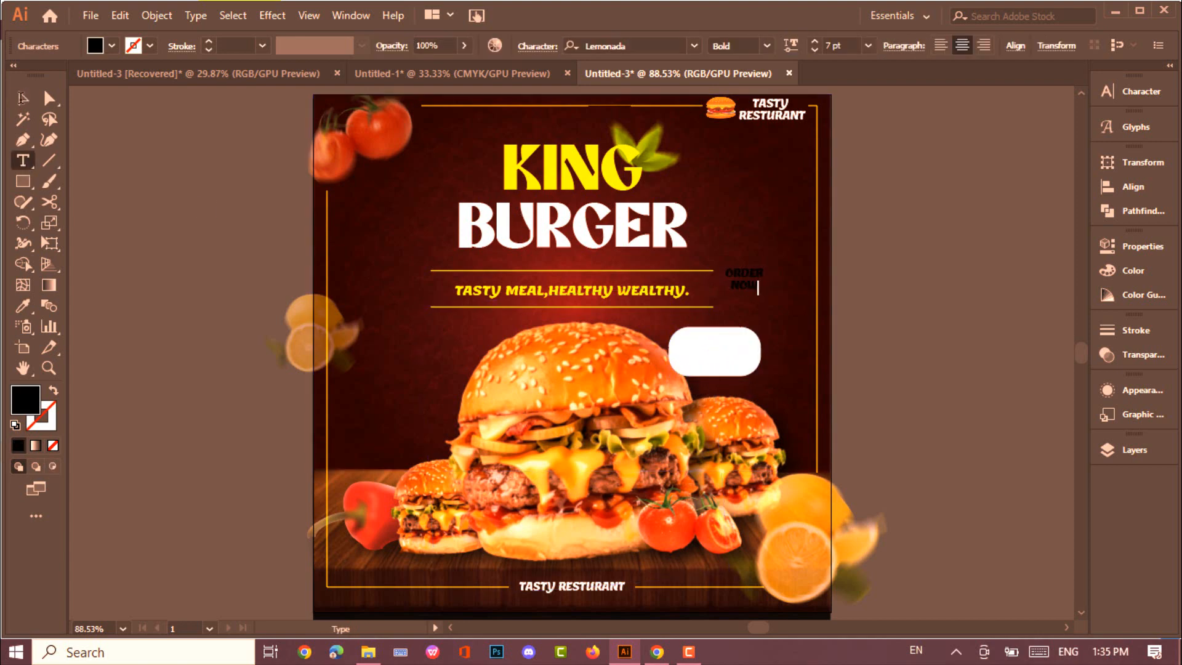
pyautogui.press('Escape')
pyautogui.click(112, 46)
pyautogui.click(36, 75)
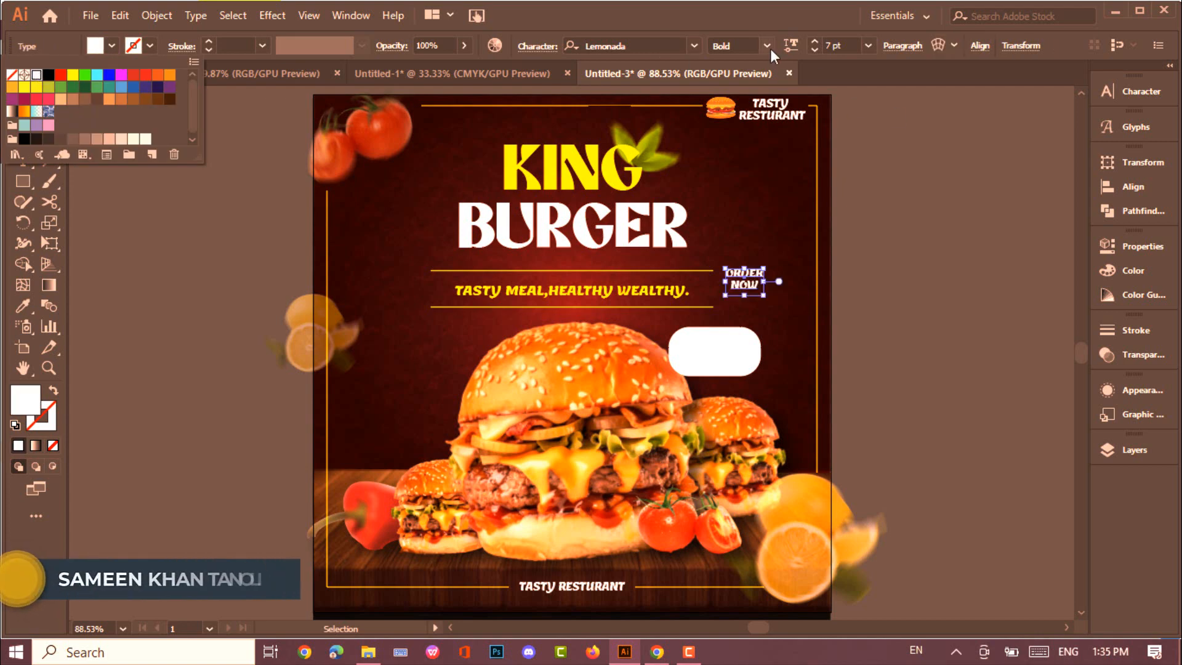
pyautogui.click(112, 46)
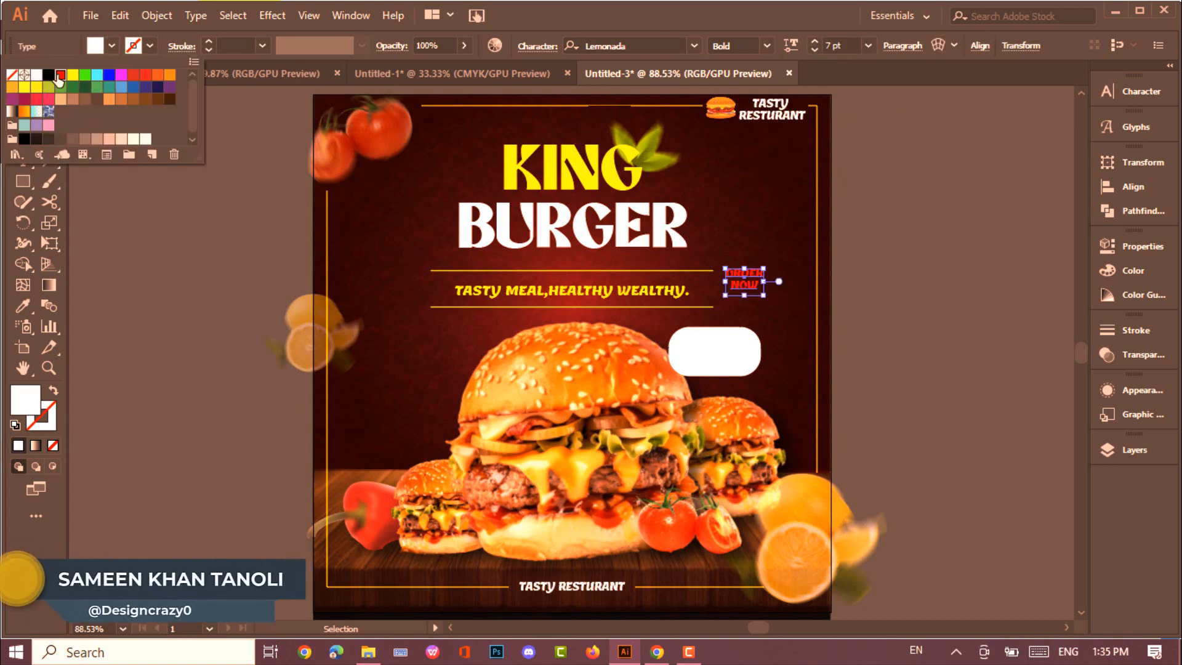
pyautogui.click(60, 75)
# Move the ORDER NOW text onto the white pill shape and enlarge it to 11 pt.
pyautogui.moveTo(748, 274); pyautogui.dragTo(722, 345)
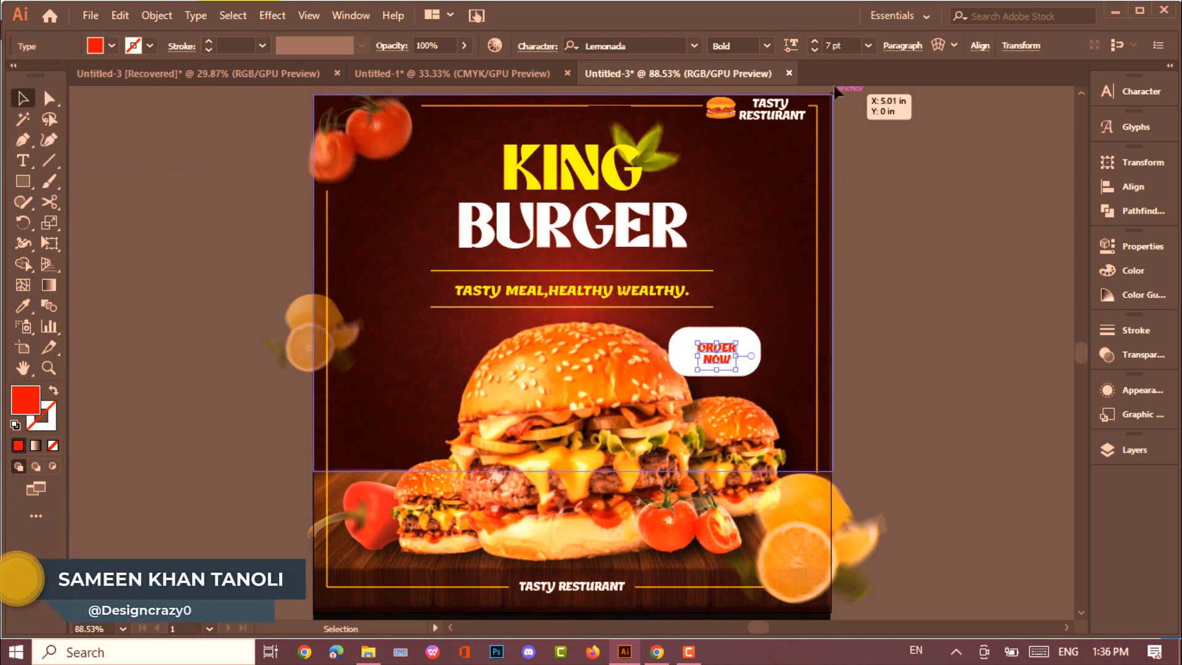
pyautogui.click(815, 41)
pyautogui.click(815, 41)
pyautogui.click(816, 41)
pyautogui.click(817, 40)
pyautogui.hotkey('ctrl', 'alt', '[')
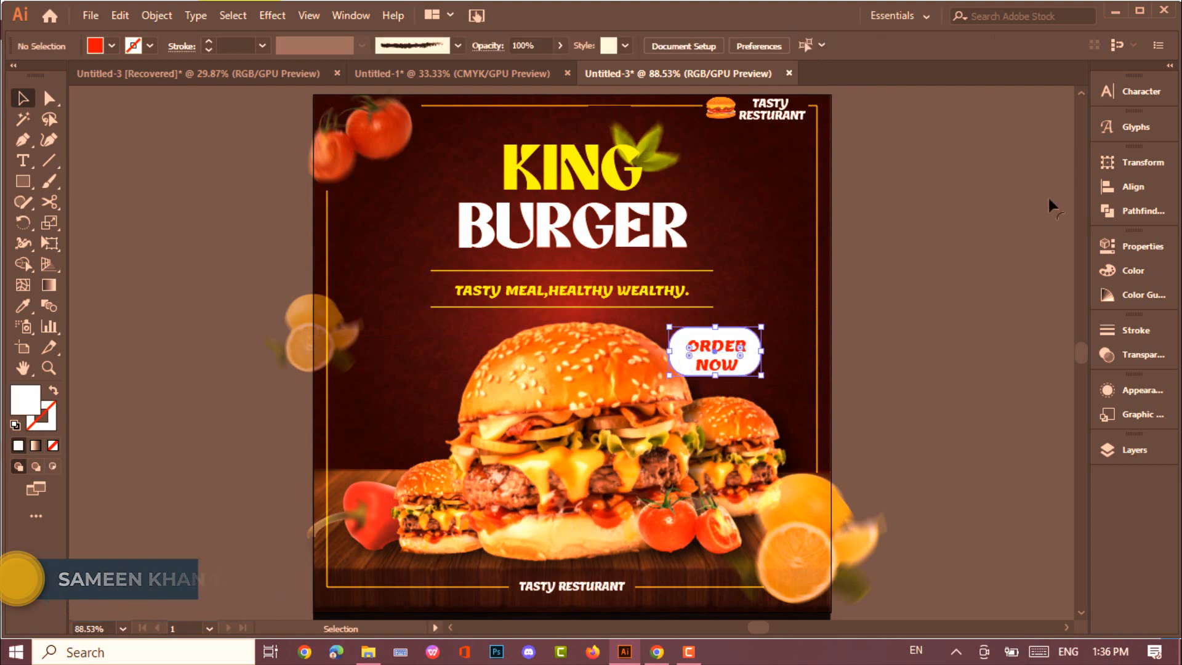
# Send the white pill shape behind the main burger, tilt it upward to the right and tuck it against the bun.
pyautogui.press('F7')
pyautogui.moveTo(915, 301); pyautogui.dragTo(915, 556)
pyautogui.click(1058, 238)
pyautogui.moveTo(762, 321); pyautogui.dragTo(726, 336)
pyautogui.hotkey('ctrl', 'z')
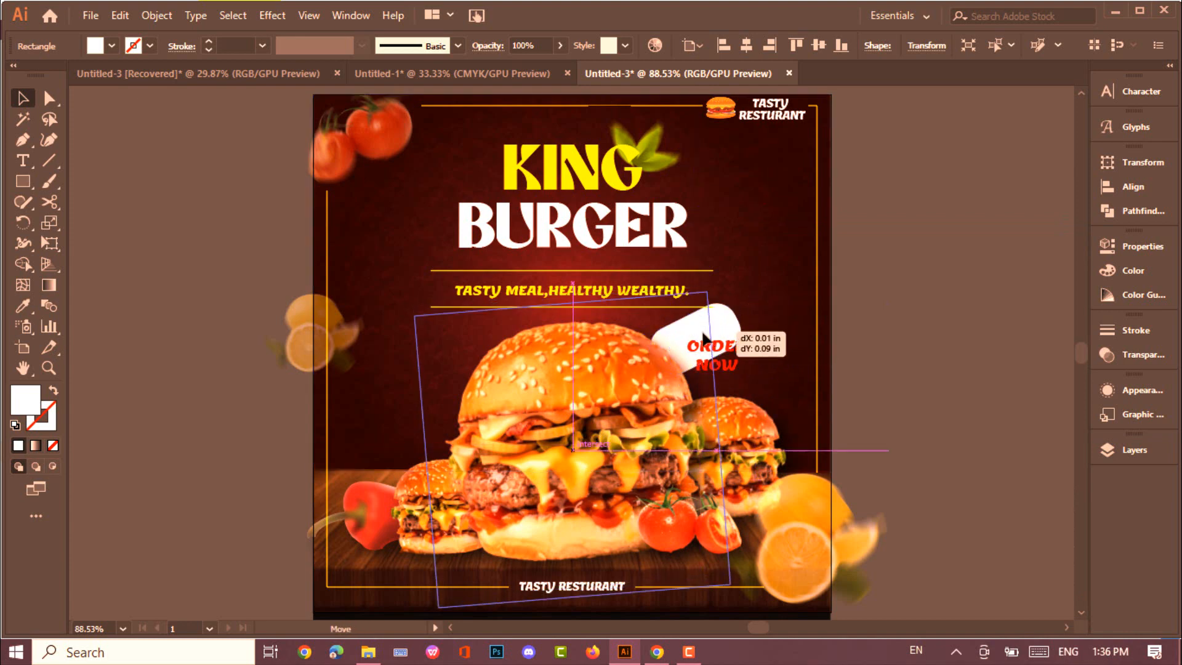
pyautogui.click(704, 335)
pyautogui.click(717, 320)
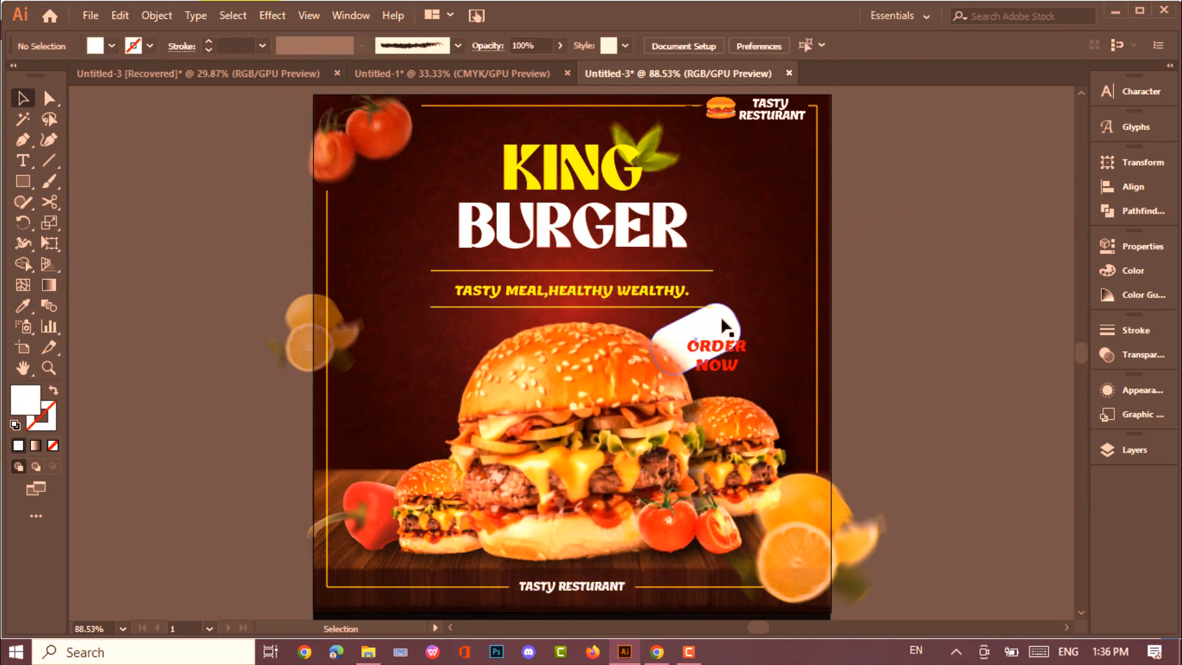
# Rotate the ORDER NOW text to match the tilted white label and centre it there.
pyautogui.moveTo(720, 301); pyautogui.dragTo(716, 335)
pyautogui.click(720, 360)
pyautogui.click(879, 324)
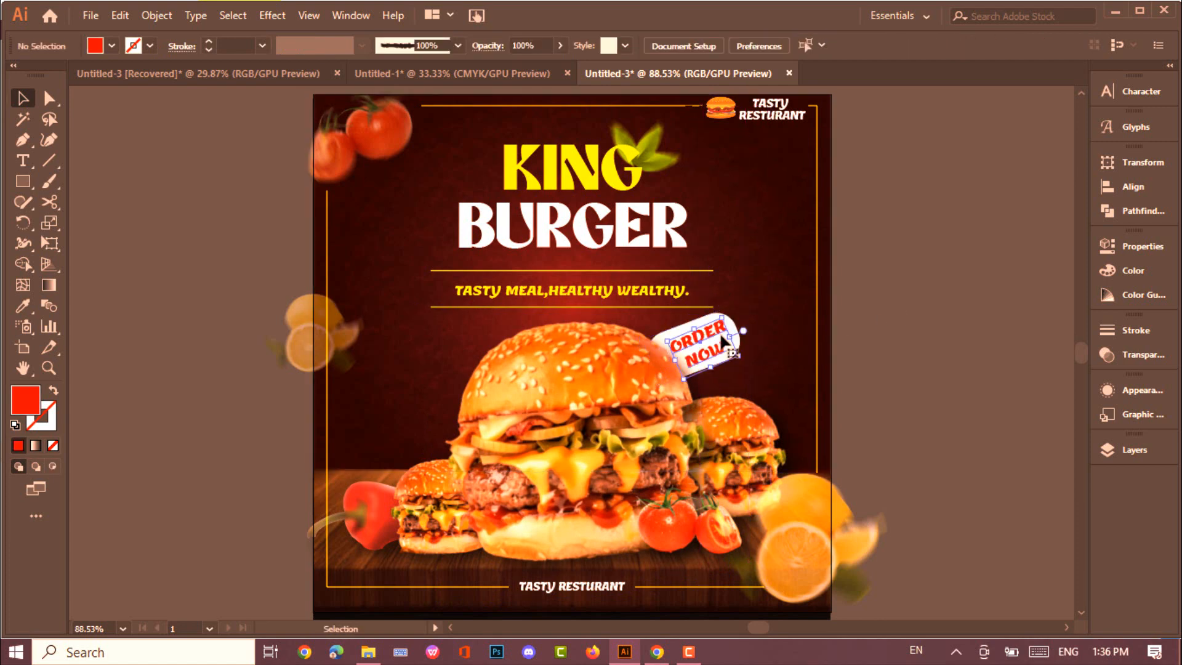
pyautogui.click(719, 331)
pyautogui.click(795, 361)
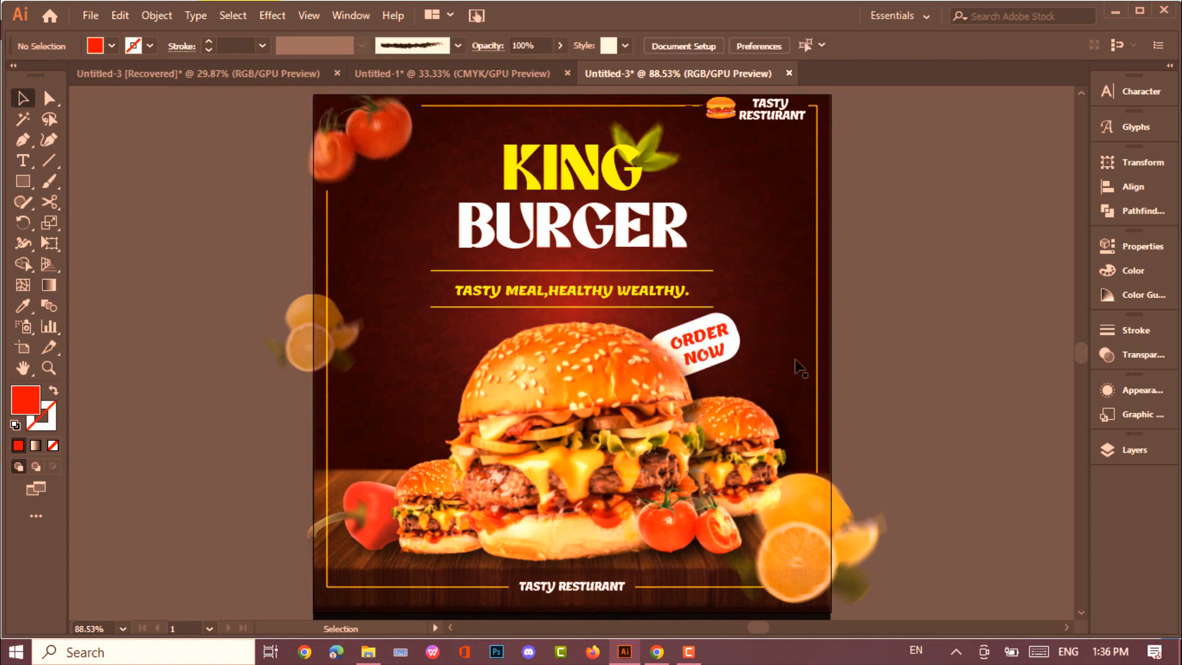
# Widen the white ORDER NOW label slightly and apply a drop shadow to it.
pyautogui.click(733, 344)
pyautogui.moveTo(739, 355); pyautogui.dragTo(759, 352)
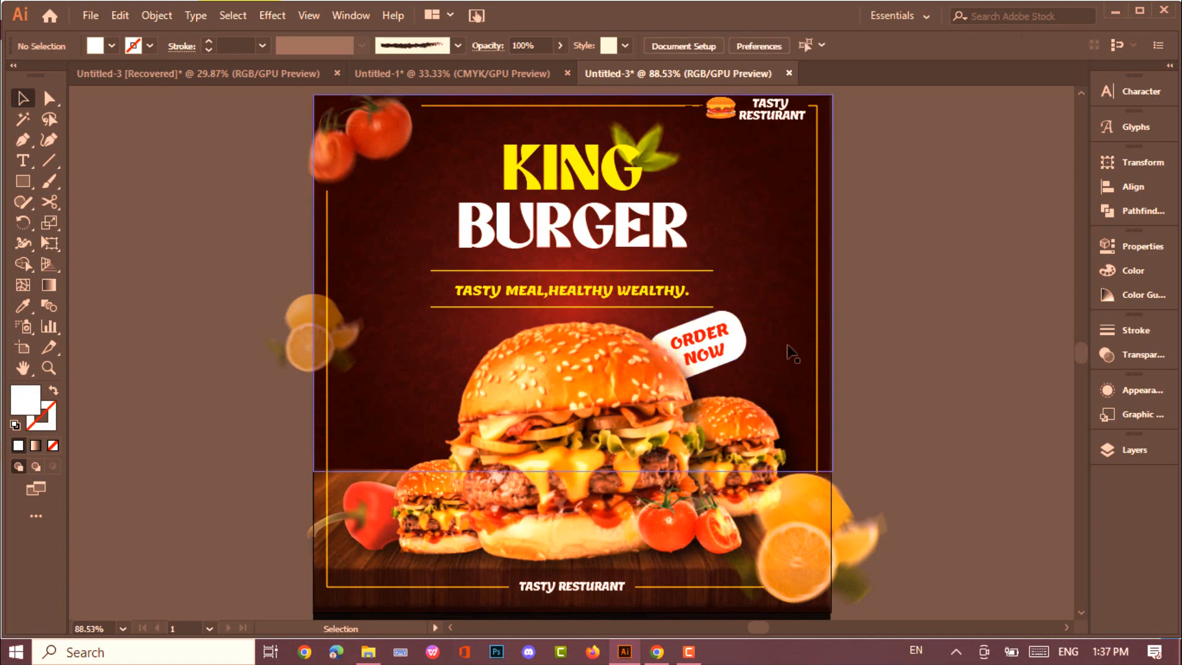
pyautogui.click(272, 15)
pyautogui.click(487, 213)
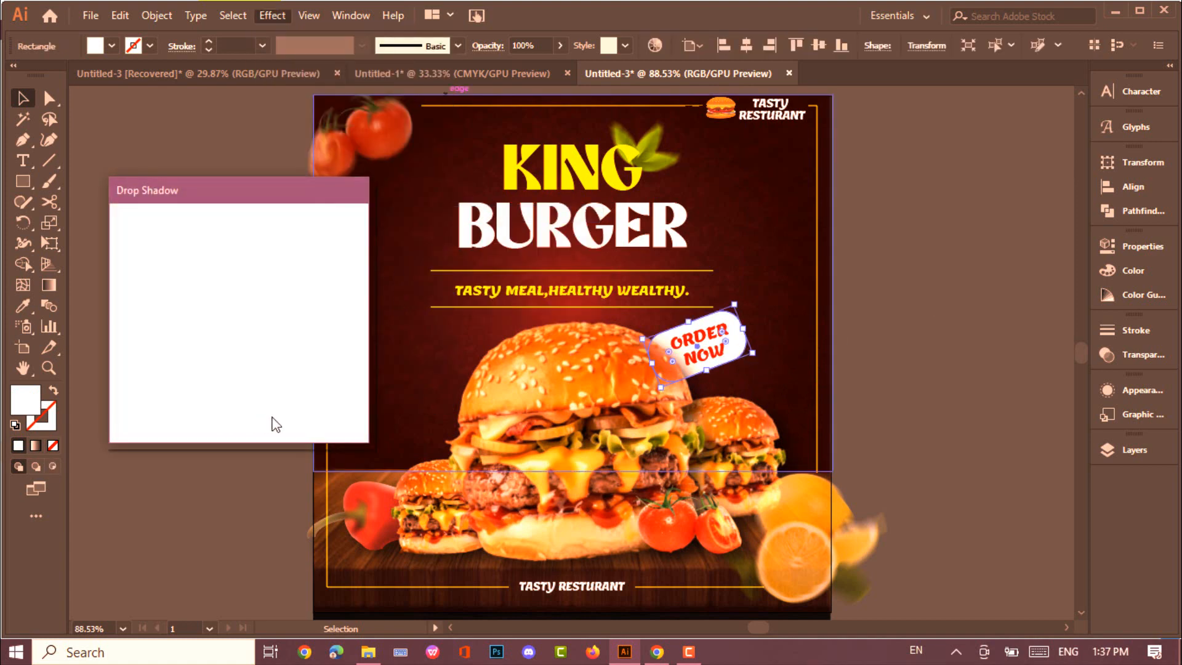
pyautogui.click(228, 405)
# Apply a Gaussian Blur with a radius of 4.4 pixels to the white ORDER NOW label.
pyautogui.click(272, 16)
pyautogui.moveTo(290, 303)
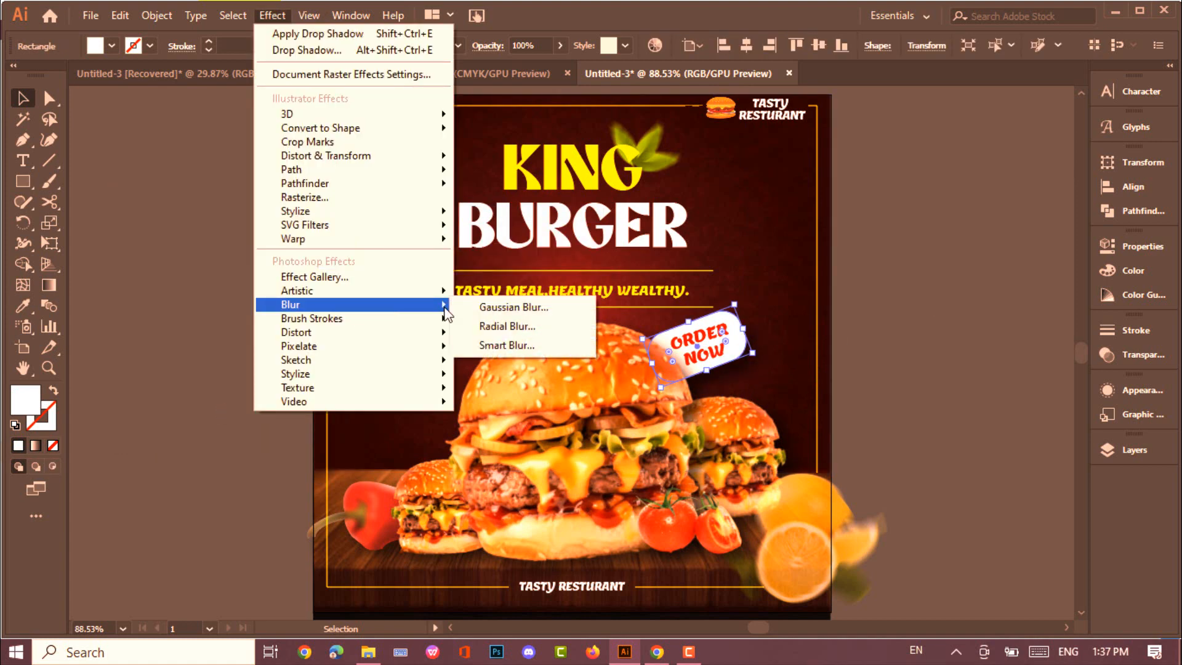
pyautogui.click(501, 304)
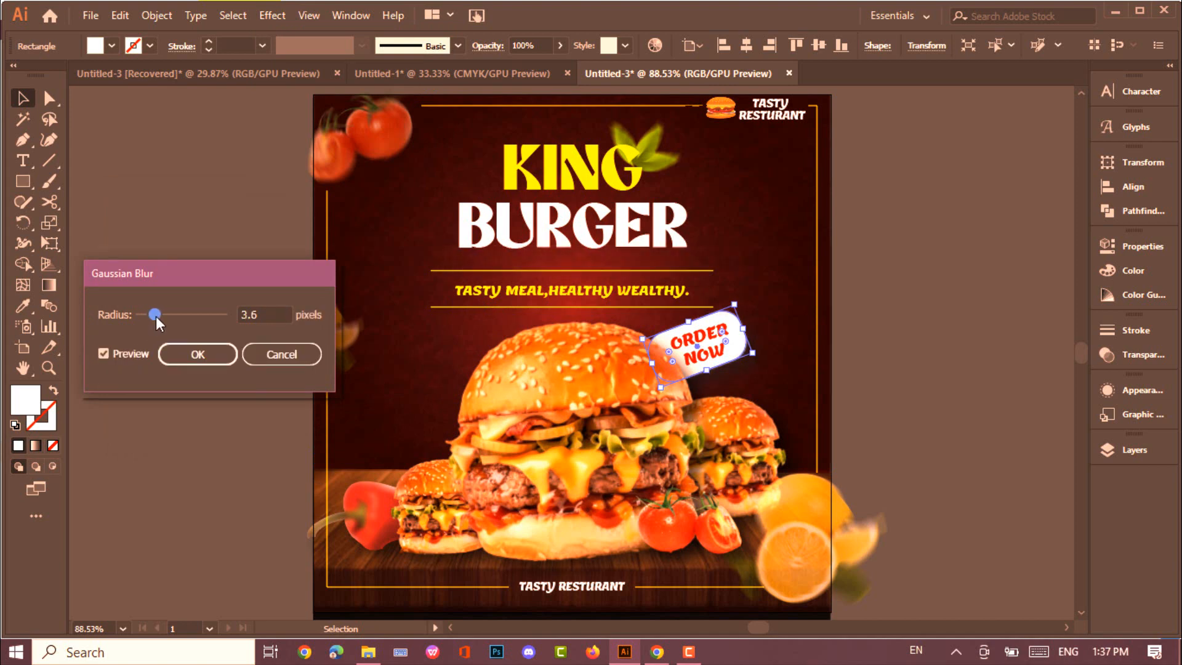
pyautogui.moveTo(159, 322); pyautogui.dragTo(162, 322)
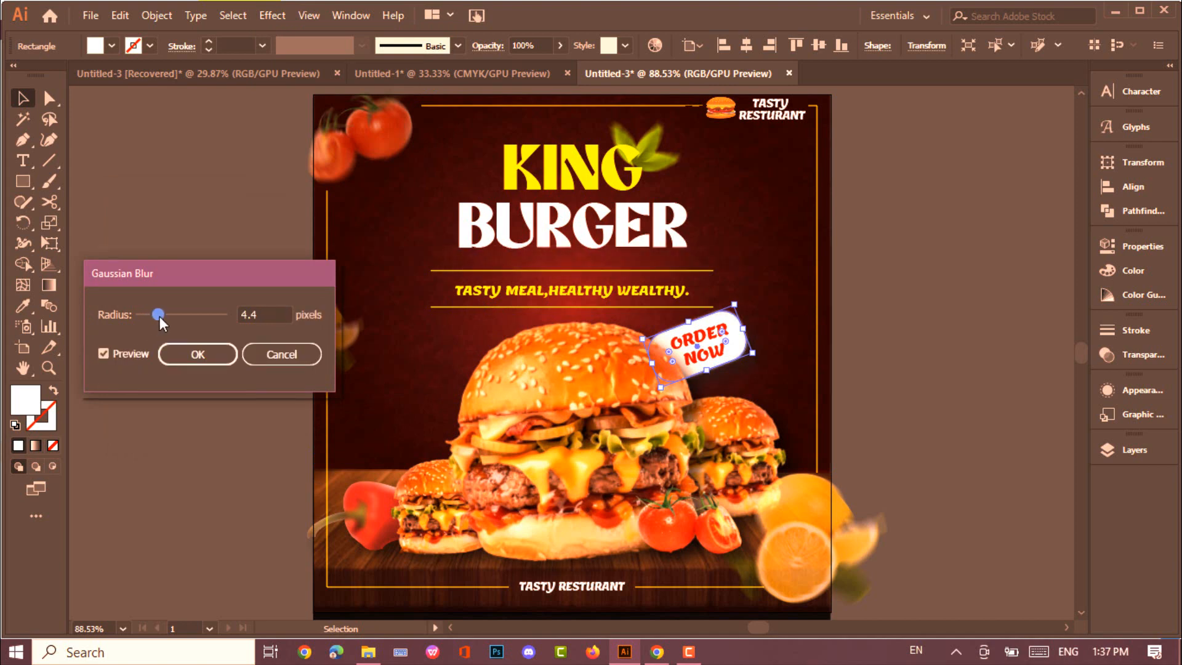
pyautogui.click(196, 355)
pyautogui.click(881, 356)
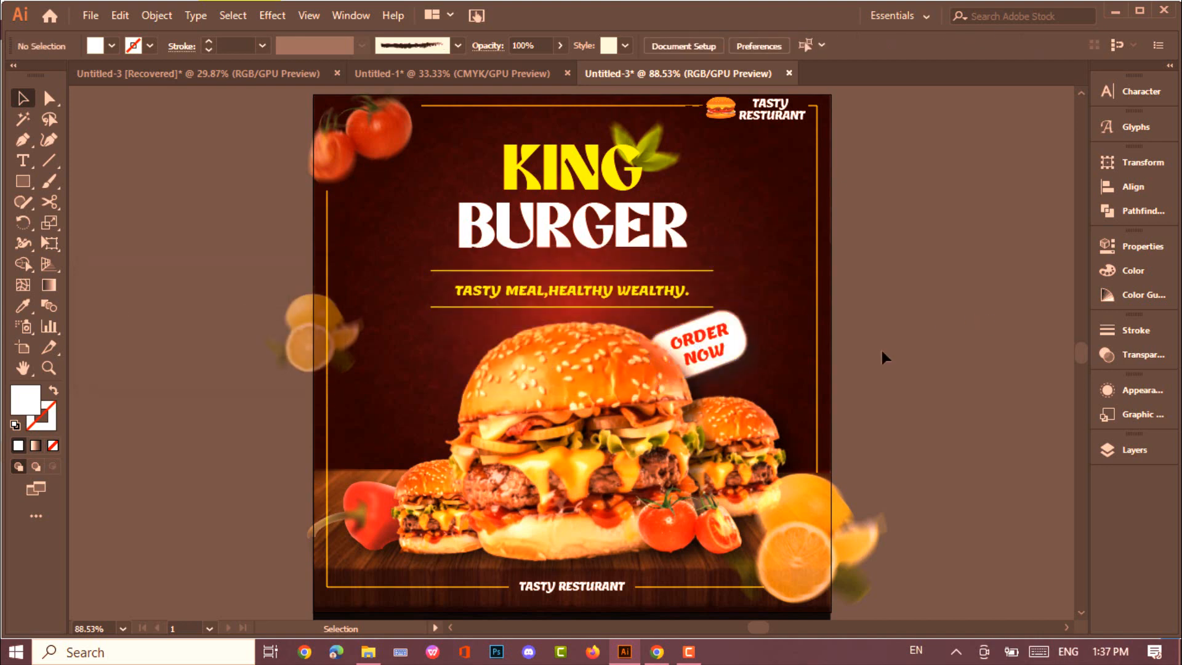
# Enlarge the white ORDER NOW label slightly with the Scale tool.
pyautogui.click(743, 352)
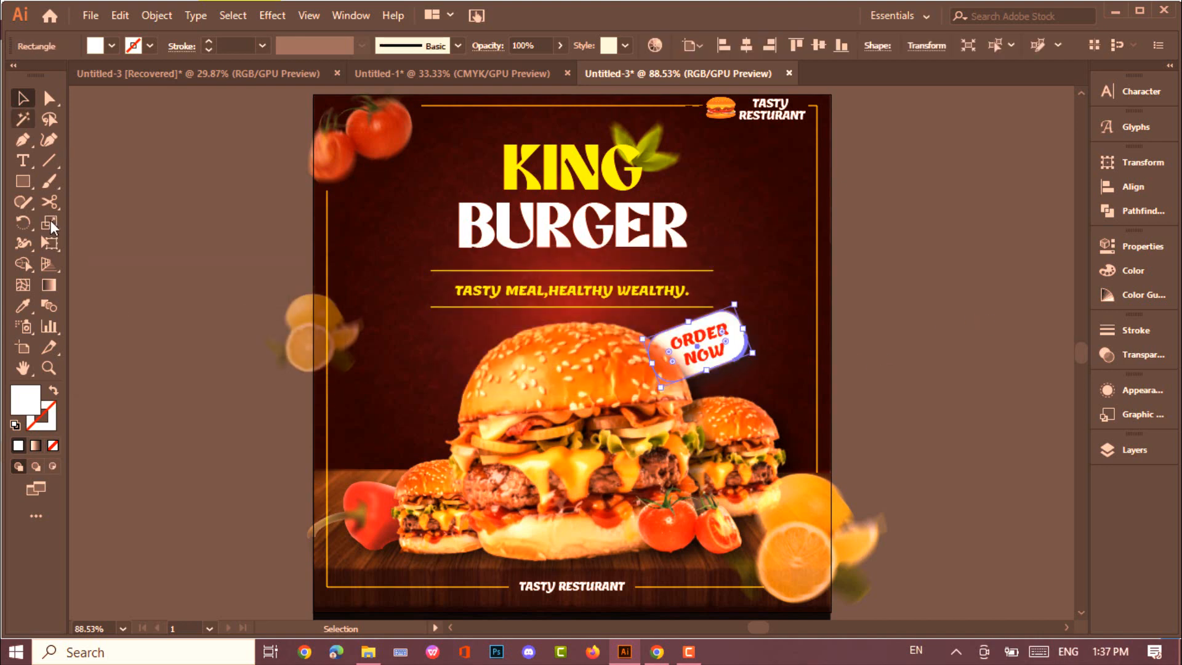
pyautogui.click(49, 224)
pyautogui.moveTo(752, 333); pyautogui.dragTo(756, 333)
pyautogui.click(23, 99)
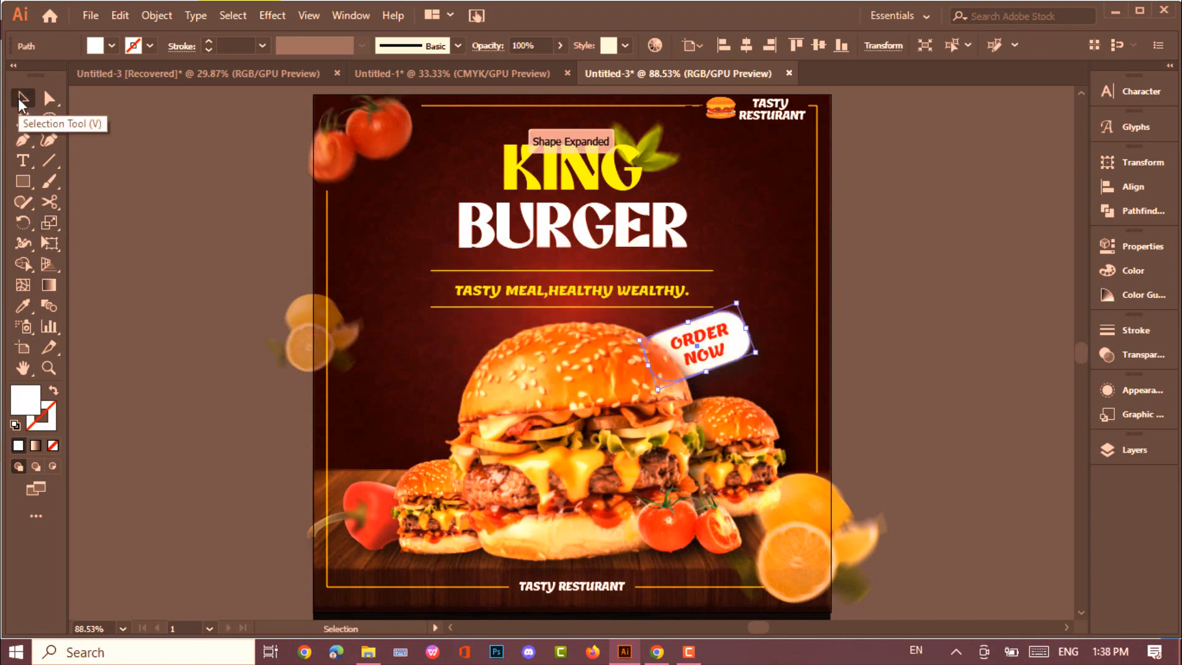
pyautogui.click(142, 121)
# Draw a white circle beside the main burger's bun on the left and send it behind the burger.
pyautogui.moveTo(26, 184); pyautogui.dragTo(97, 225)
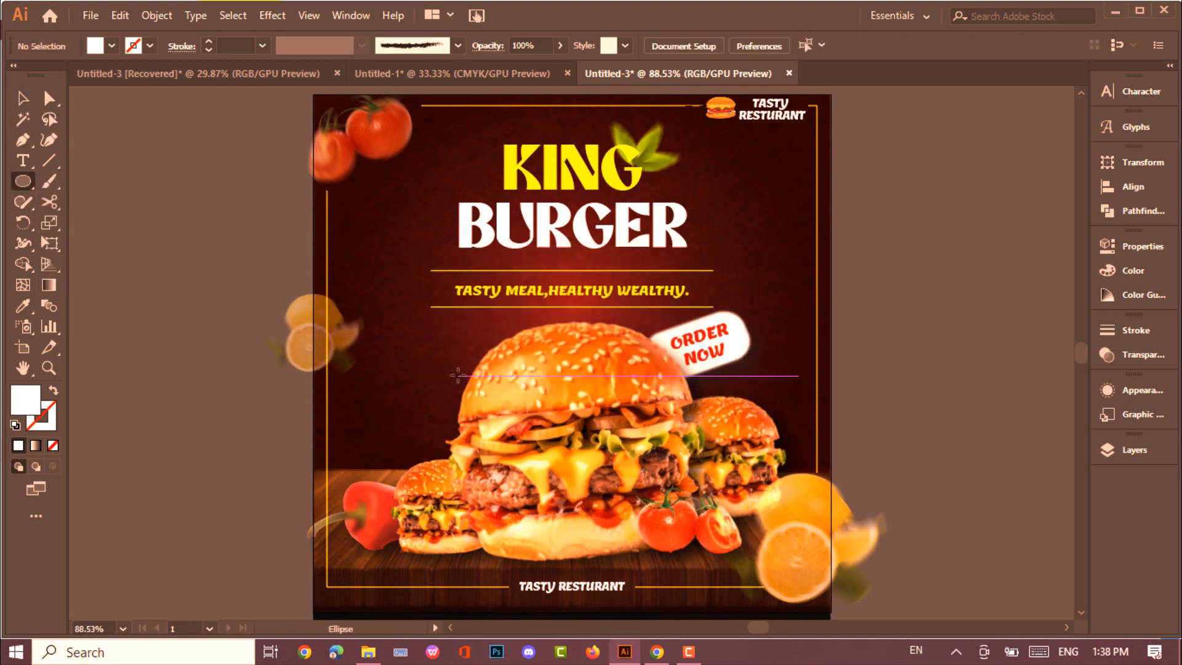
pyautogui.moveTo(458, 374)
pyautogui.mouseDown()
pyautogui.moveTo(490, 409)
pyautogui.moveTo(472, 394)
pyautogui.mouseUp()
pyautogui.press('v')
pyautogui.click(1134, 450)
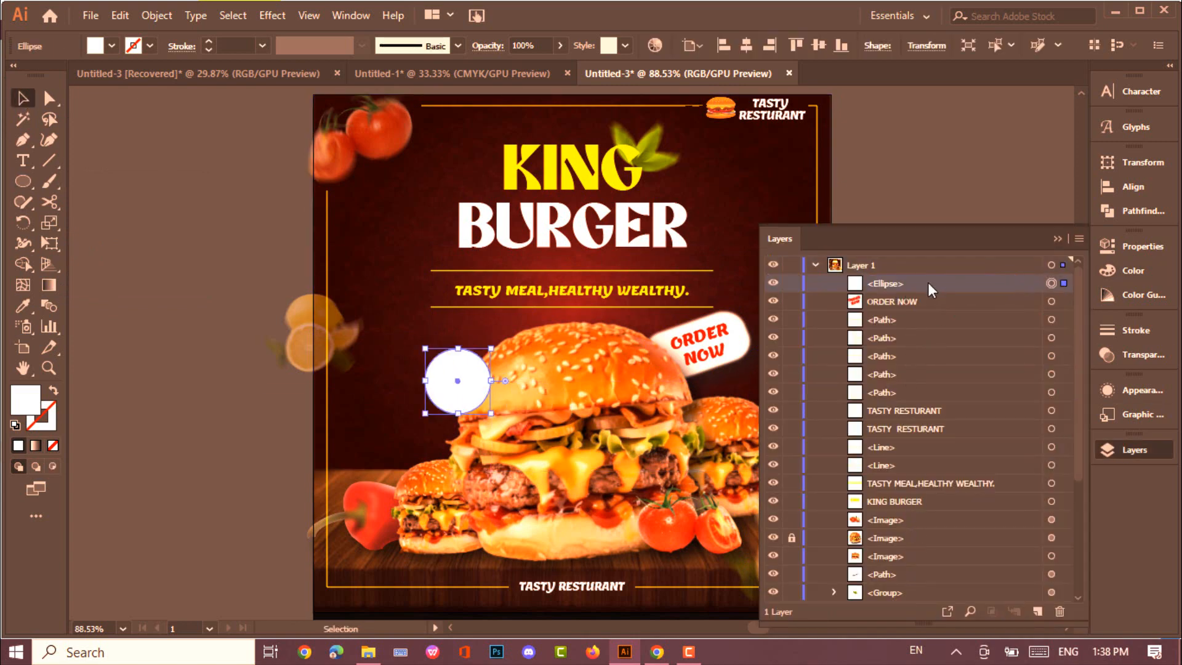
pyautogui.moveTo(929, 288); pyautogui.dragTo(934, 488)
# Add the price text "5$" left of the title, colour it red and enlarge it to 15 pt.
pyautogui.press('t')
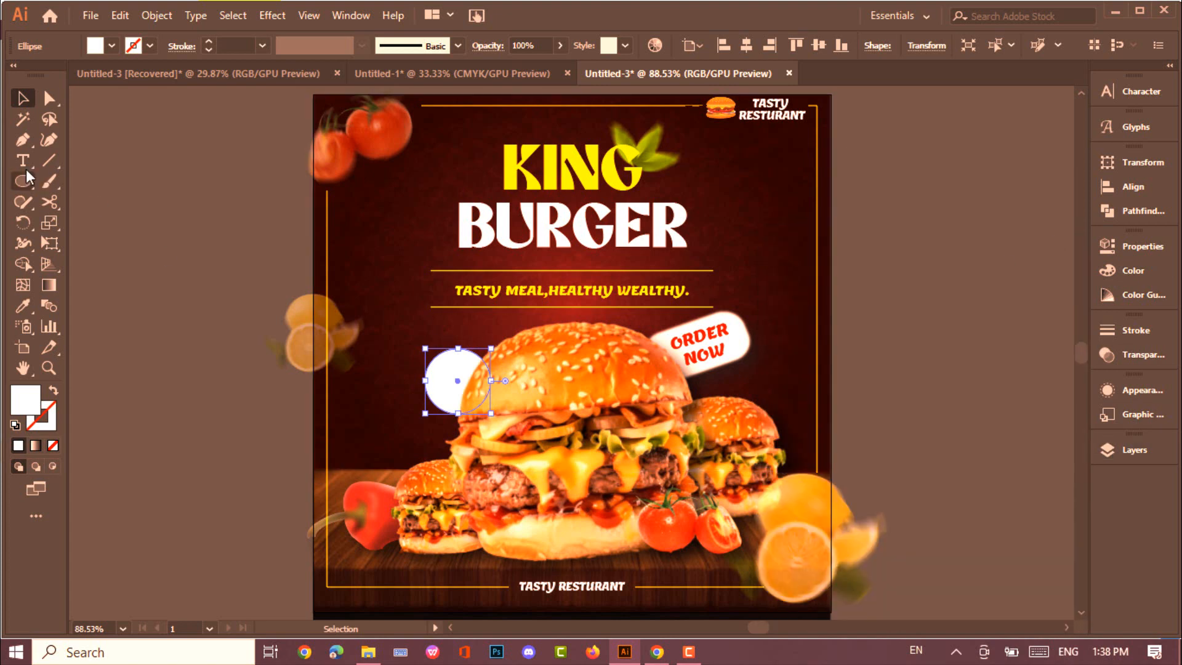
pyautogui.click(390, 252)
pyautogui.press('BackSpace')
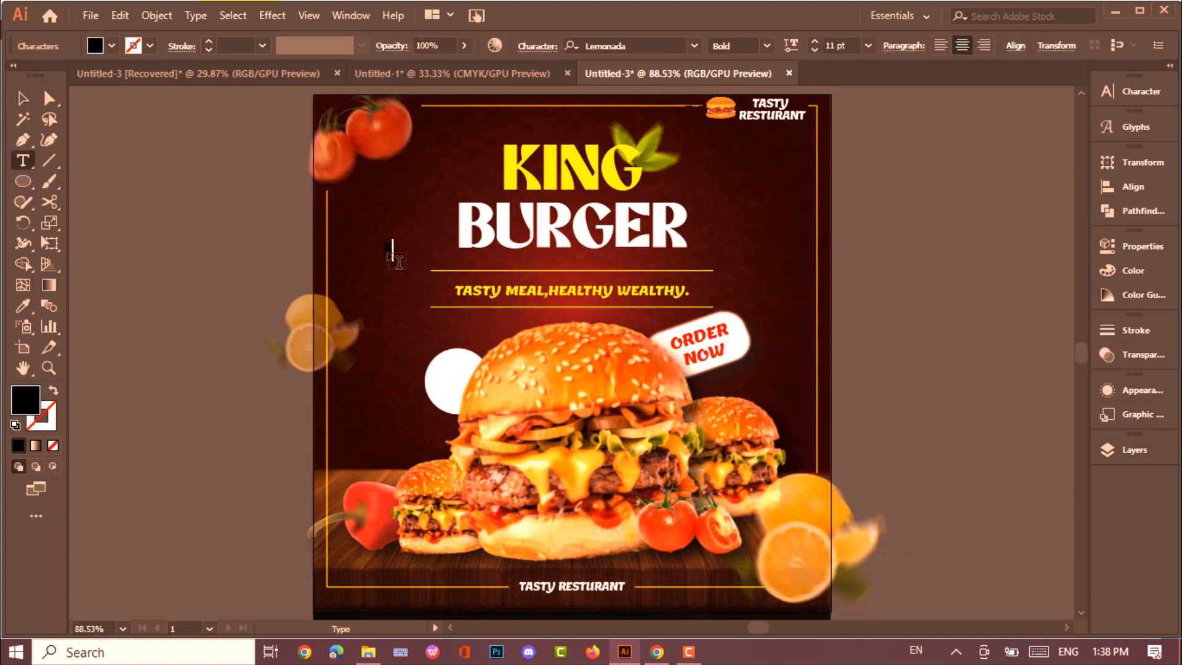
pyautogui.press('Escape')
pyautogui.click(112, 45)
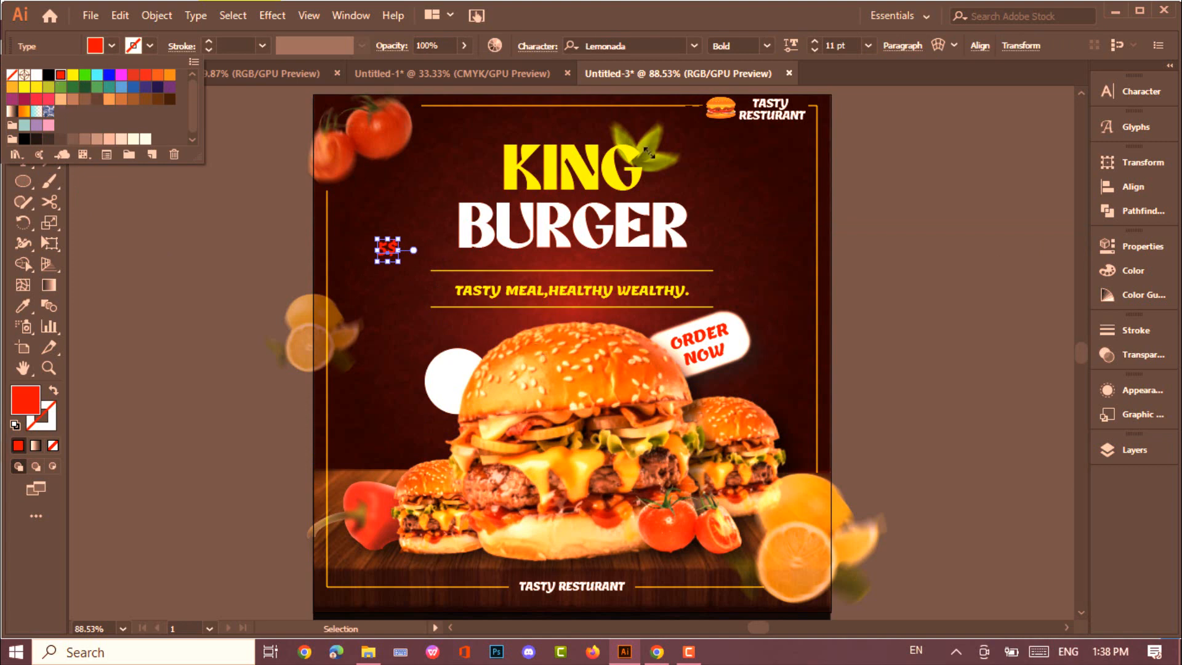
pyautogui.click(817, 42)
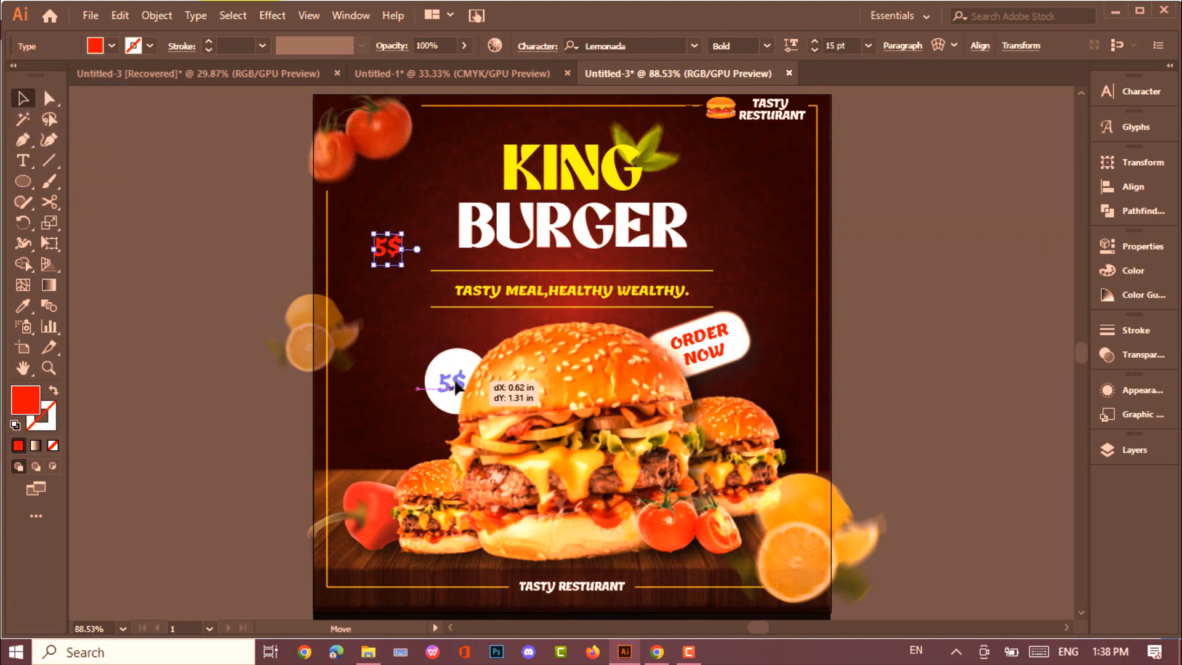
# Move the 5$ text onto the white circle and enlarge it to 25 pt.
pyautogui.moveTo(455, 382); pyautogui.dragTo(455, 383)
pyautogui.click(817, 42)
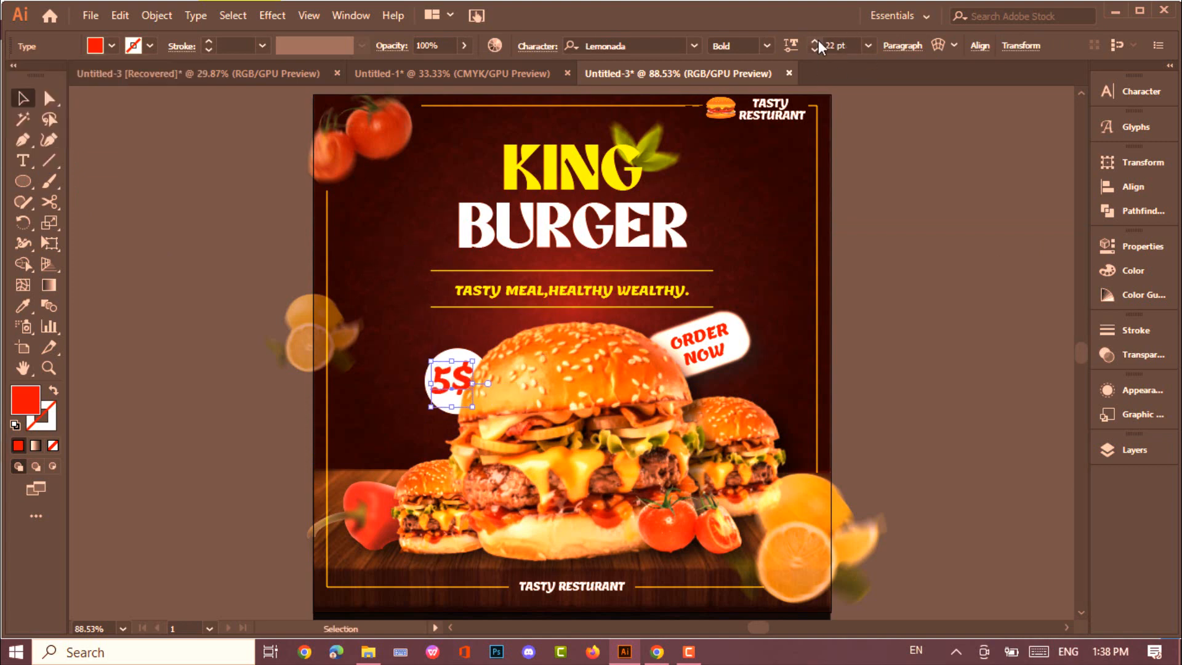
pyautogui.click(819, 40)
# Change the 5$ price text to an upright bold font.
pyautogui.click(695, 46)
pyautogui.press('Escape')
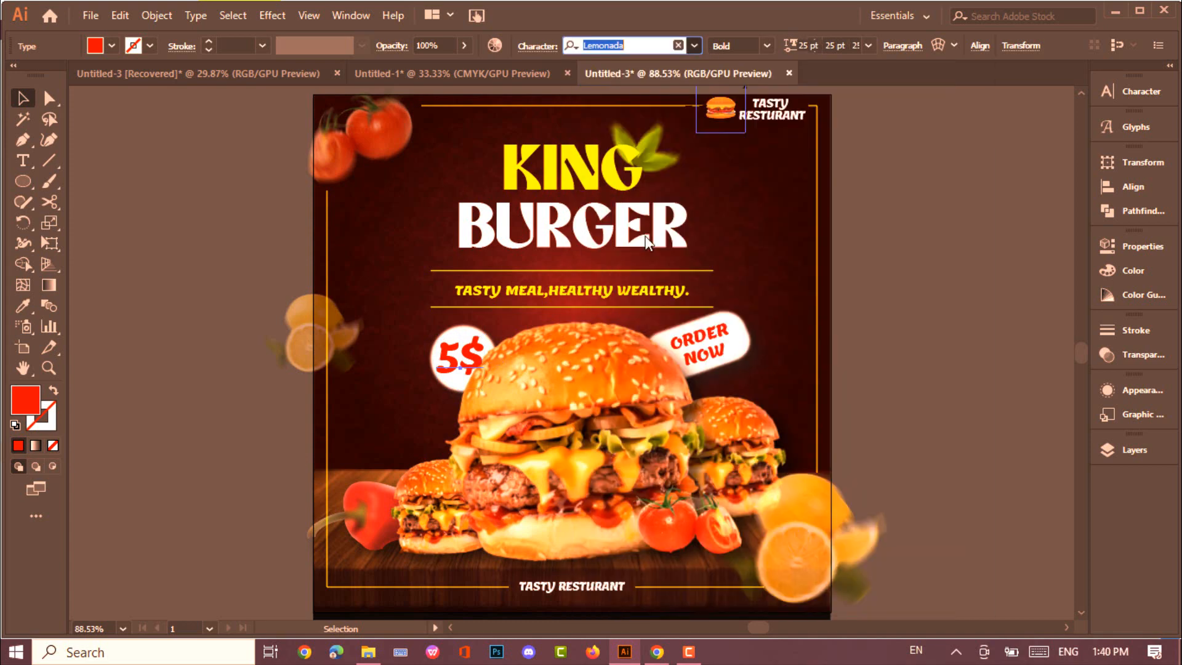
pyautogui.click(647, 241)
pyautogui.click(477, 360)
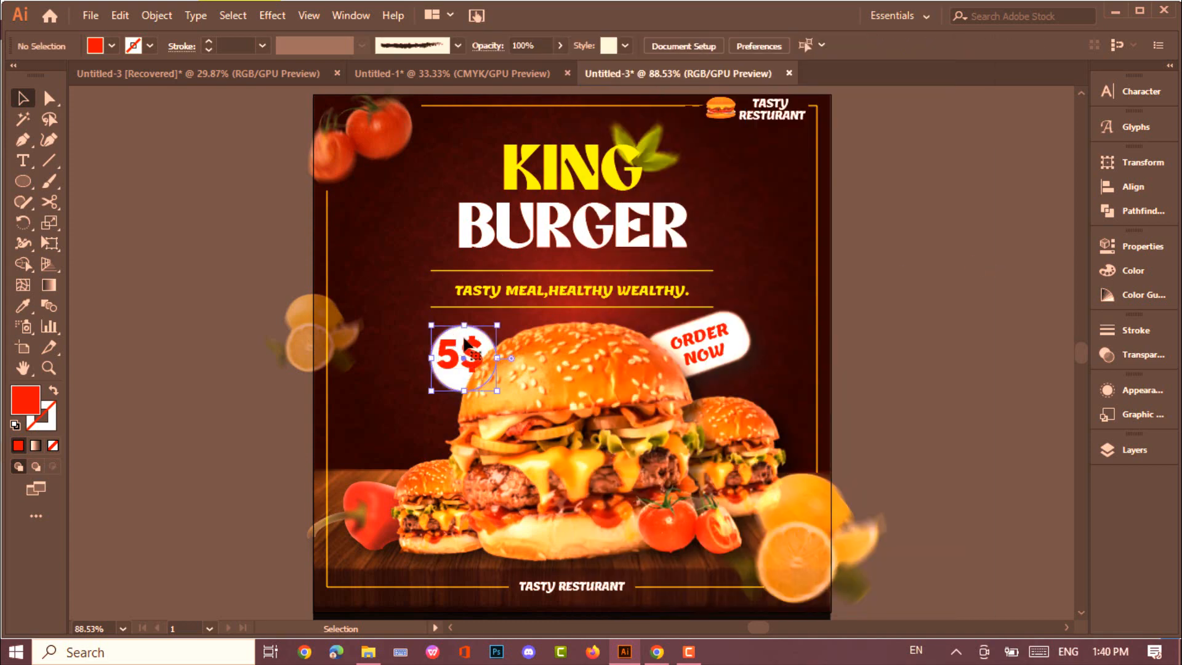
# Shift the white circle slightly left behind the 5$ price and shrink it a little.
pyautogui.moveTo(466, 344); pyautogui.dragTo(463, 345)
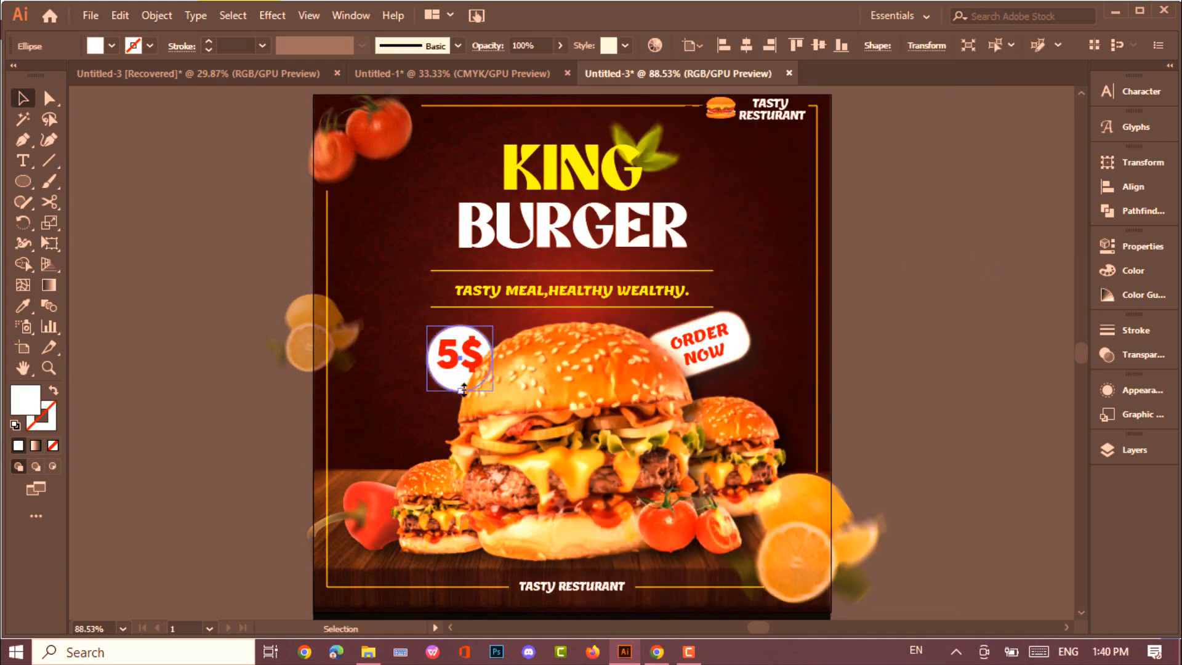
pyautogui.moveTo(463, 389); pyautogui.dragTo(470, 385)
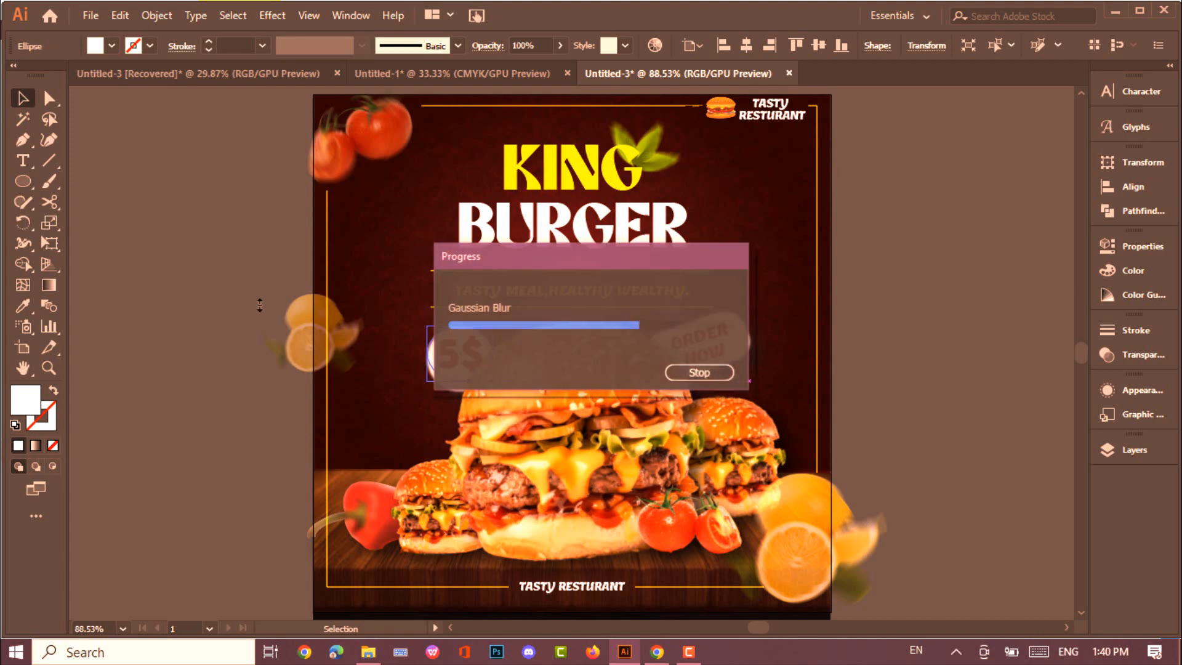
pyautogui.click(254, 299)
pyautogui.click(477, 363)
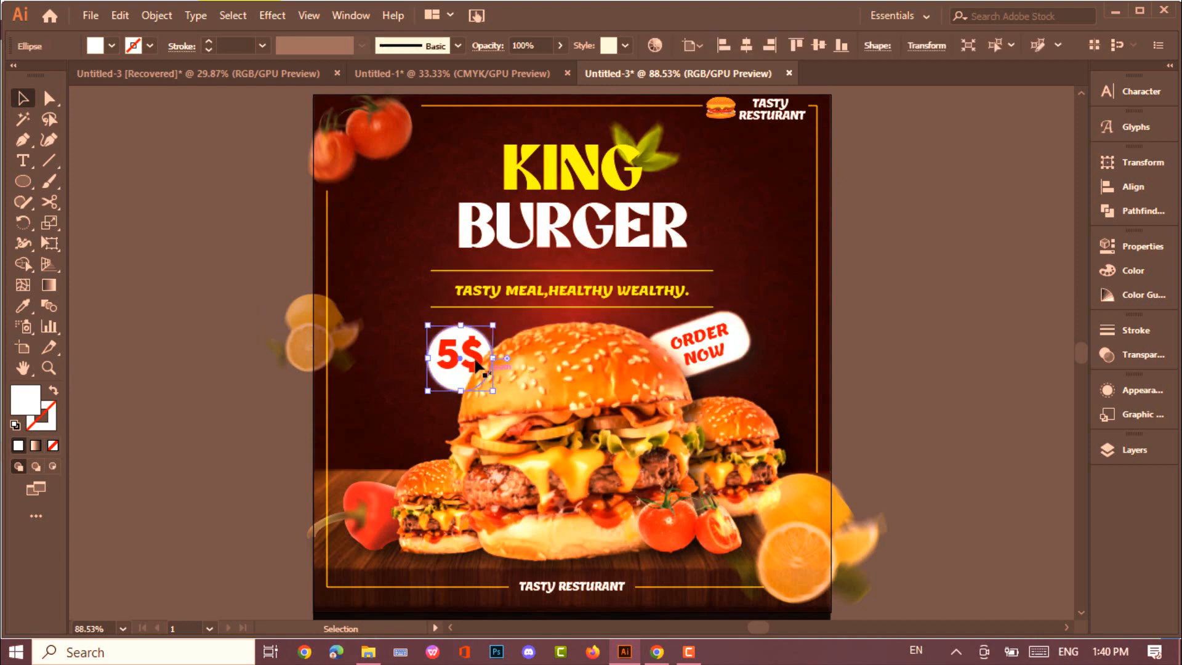
pyautogui.moveTo(492, 393); pyautogui.dragTo(458, 376)
pyautogui.click(229, 325)
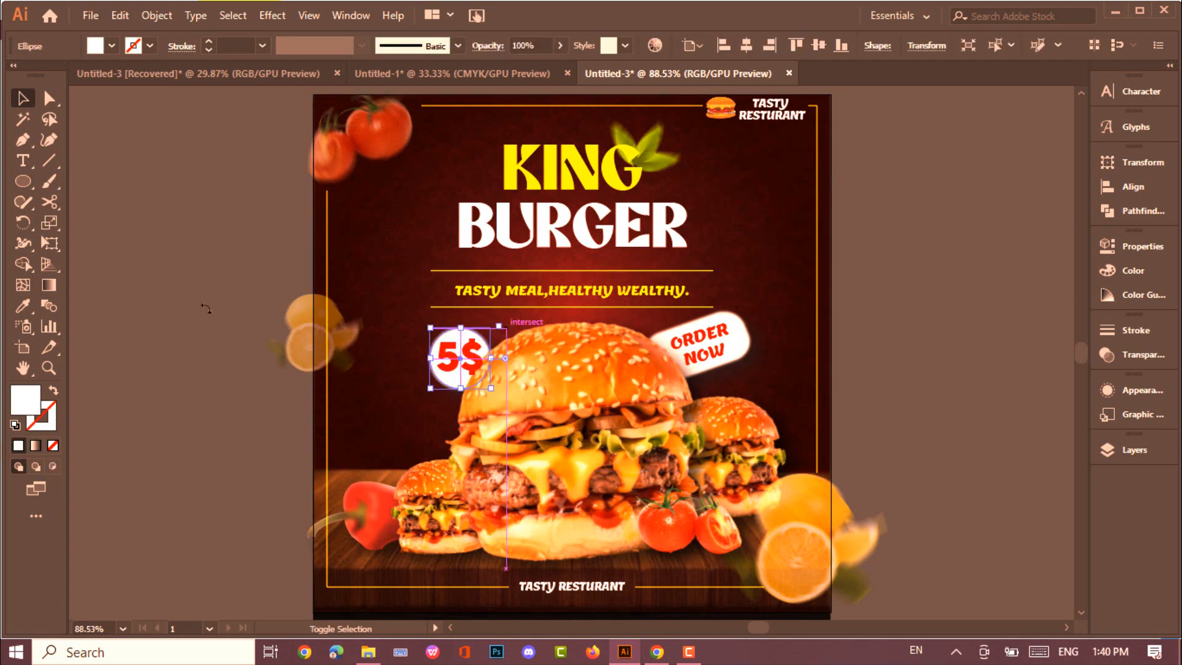
# Reduce the 5$ price text to 22 pt so it fits inside the white circle.
pyautogui.keyDown('shift'); pyautogui.click(469, 362); pyautogui.keyUp('shift')
pyautogui.click(469, 362)
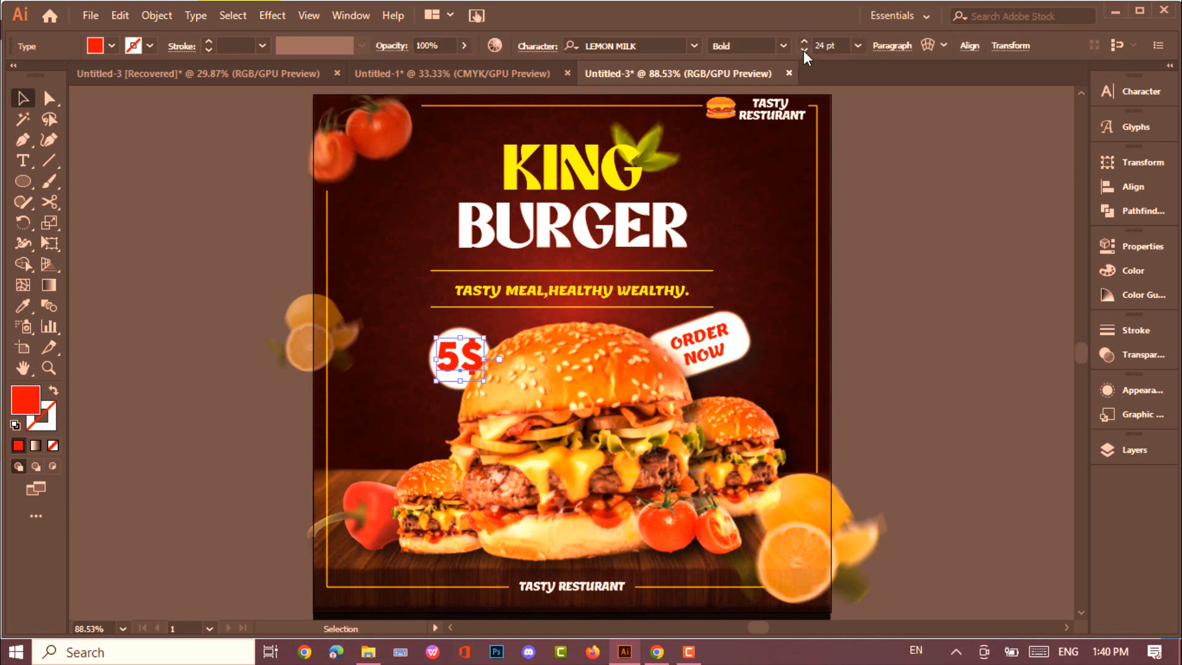
pyautogui.click(931, 303)
# Add a placeholder phone number as text left of the poster and colour it yellow.
pyautogui.click(23, 160)
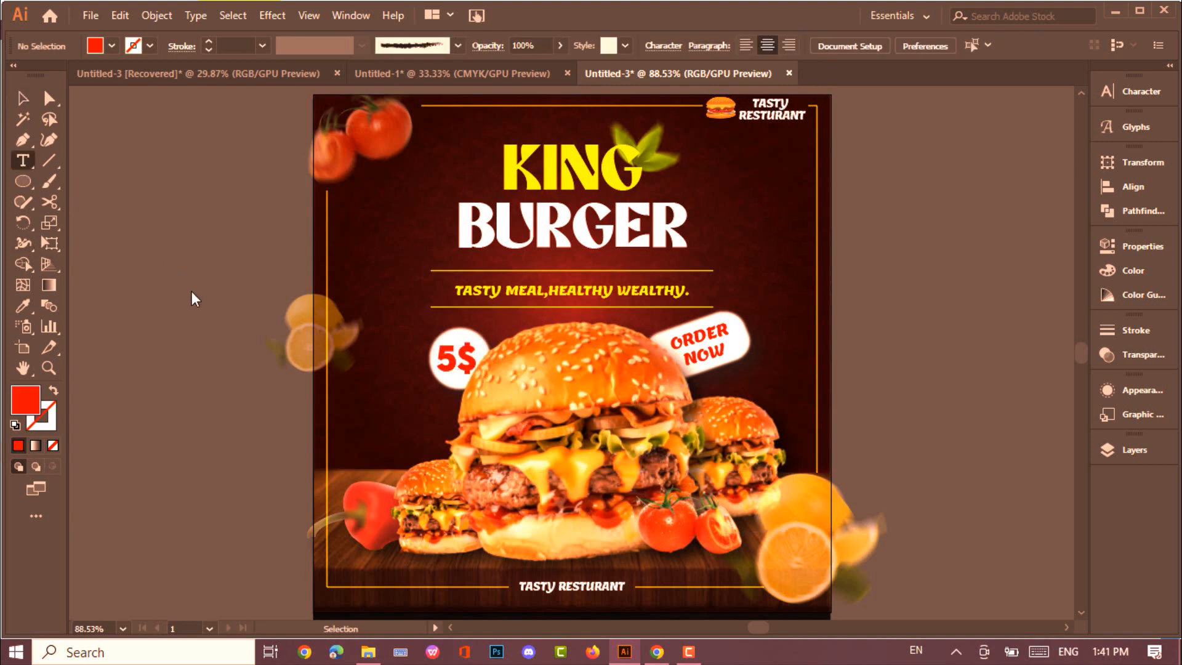
pyautogui.click(240, 271)
pyautogui.write('000-0000-000')
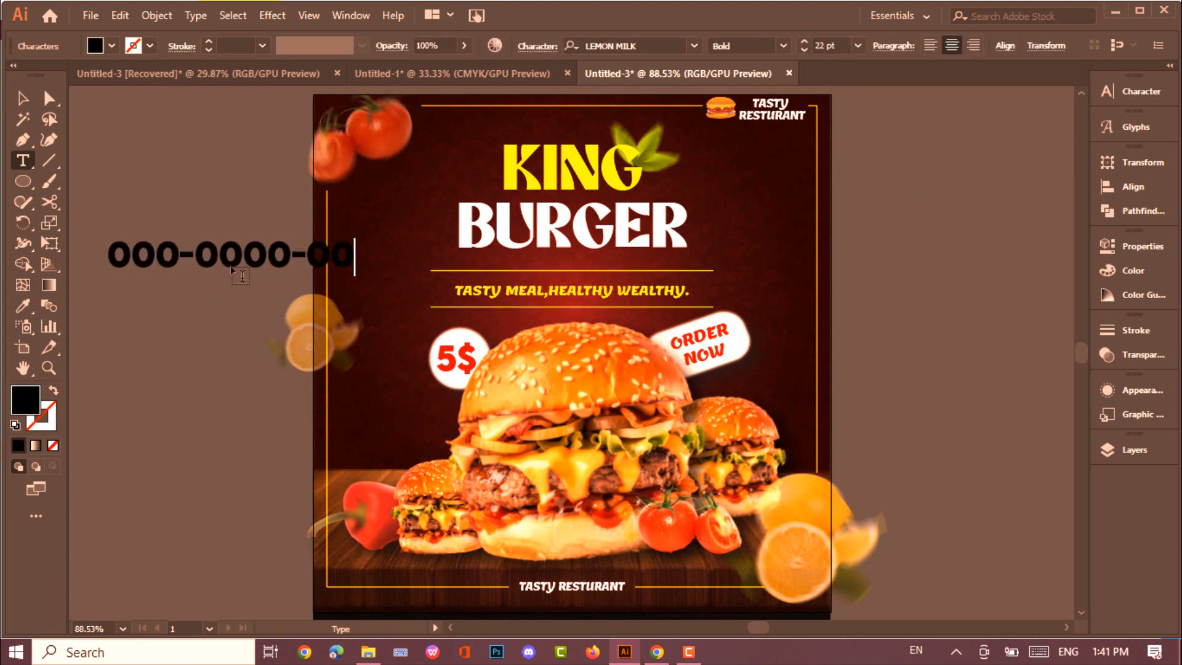
pyautogui.click(23, 99)
pyautogui.click(112, 46)
pyautogui.click(73, 75)
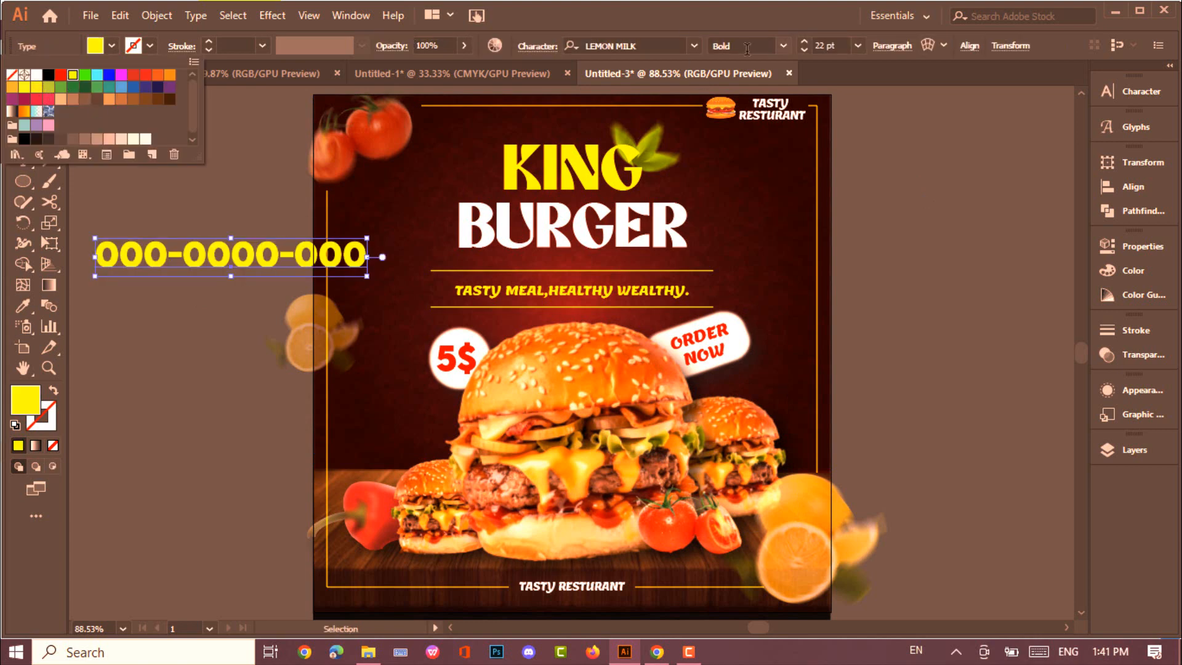
# Set the phone number to Regular weight, scale it to about 11 pt and place it above the frame's lower-left corner.
pyautogui.click(782, 46)
pyautogui.click(747, 106)
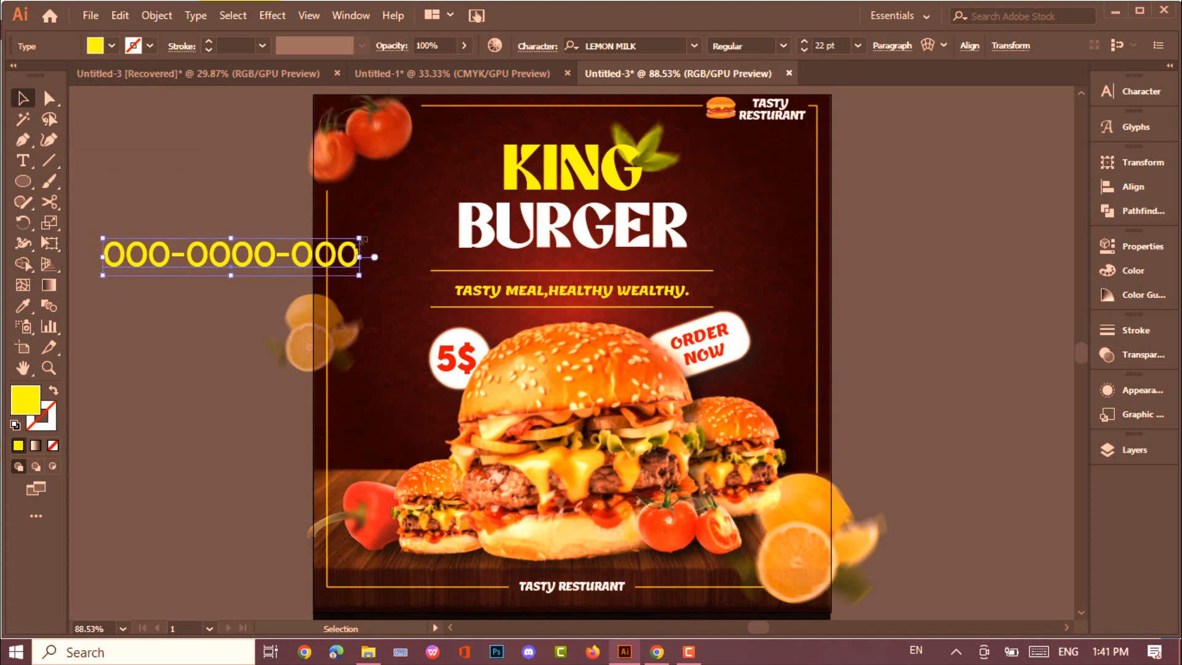
pyautogui.moveTo(360, 239); pyautogui.dragTo(300, 252)
pyautogui.moveTo(306, 249); pyautogui.dragTo(472, 566)
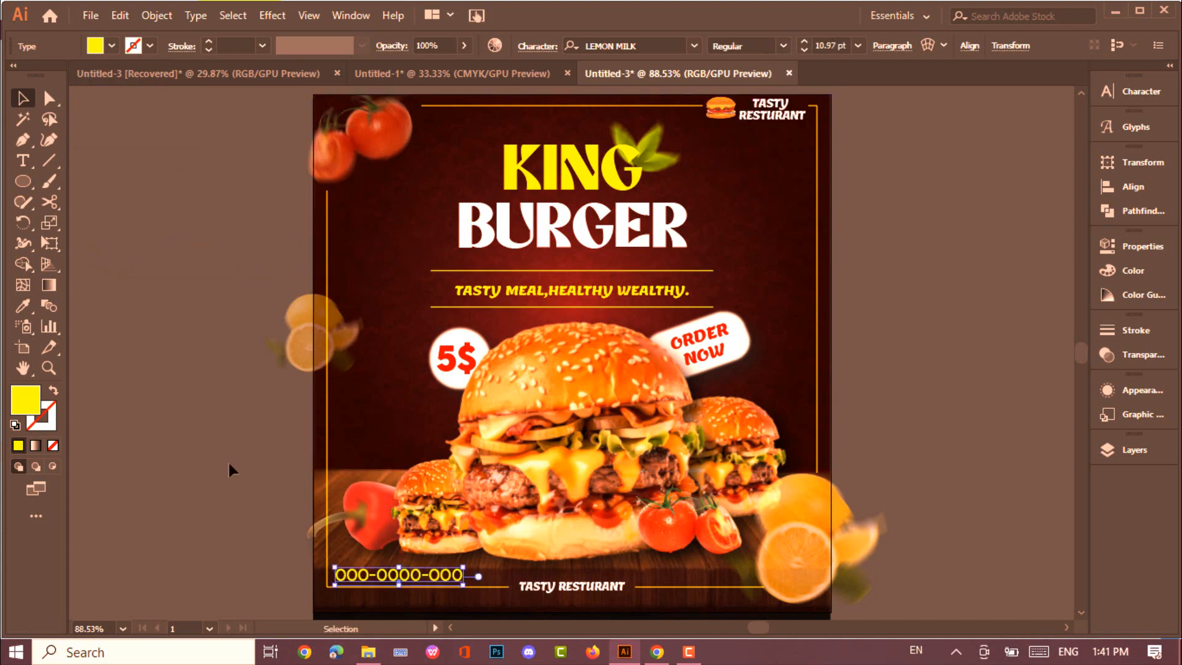
# Reduce the phone number text to 8 pt.
pyautogui.click(230, 470)
pyautogui.click(354, 576)
pyautogui.click(804, 51)
pyautogui.click(804, 51)
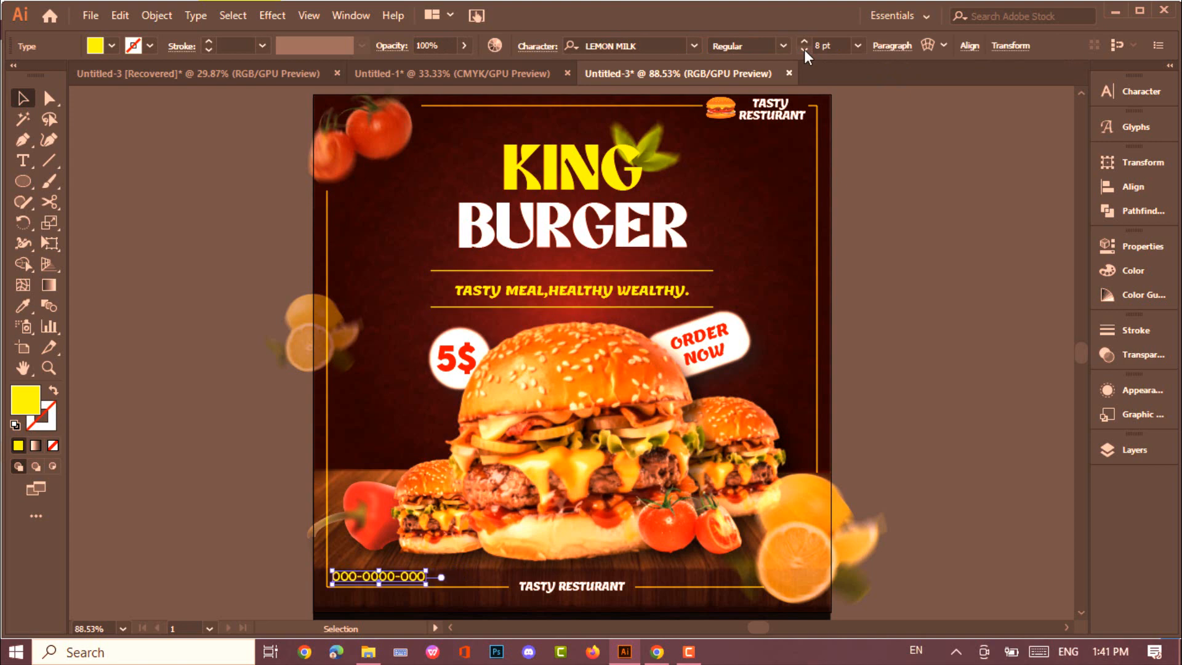
pyautogui.click(231, 198)
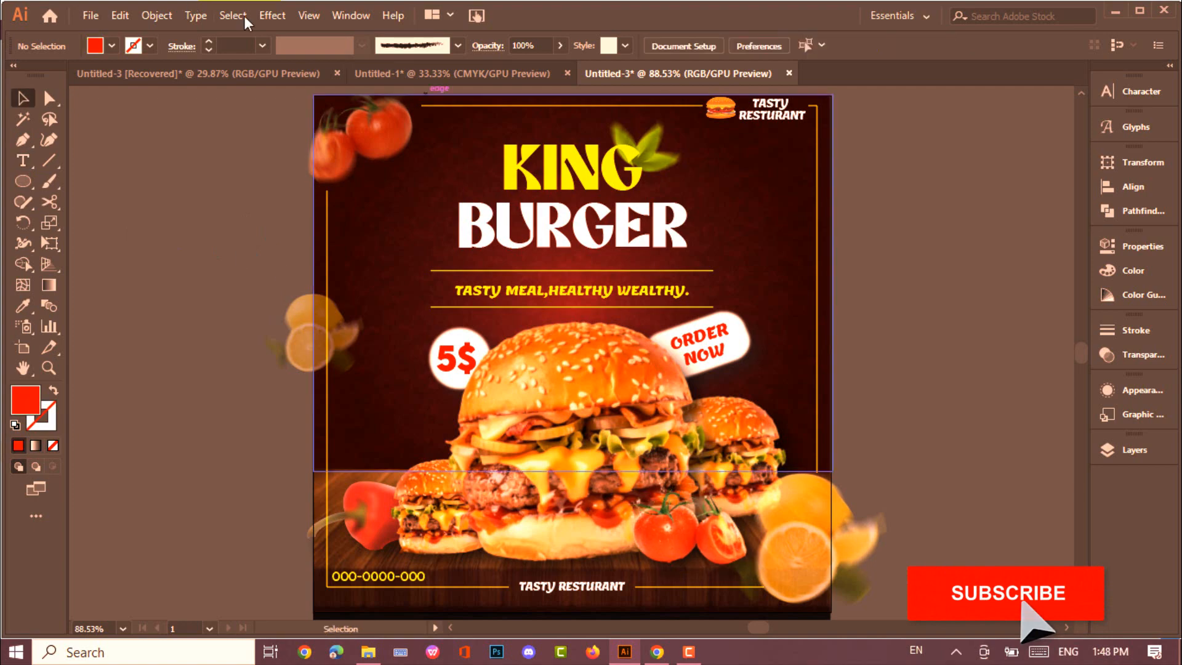
# Turn on Trim View to hide the artwork extending beyond the artboard.
pyautogui.click(309, 16)
pyautogui.click(378, 108)
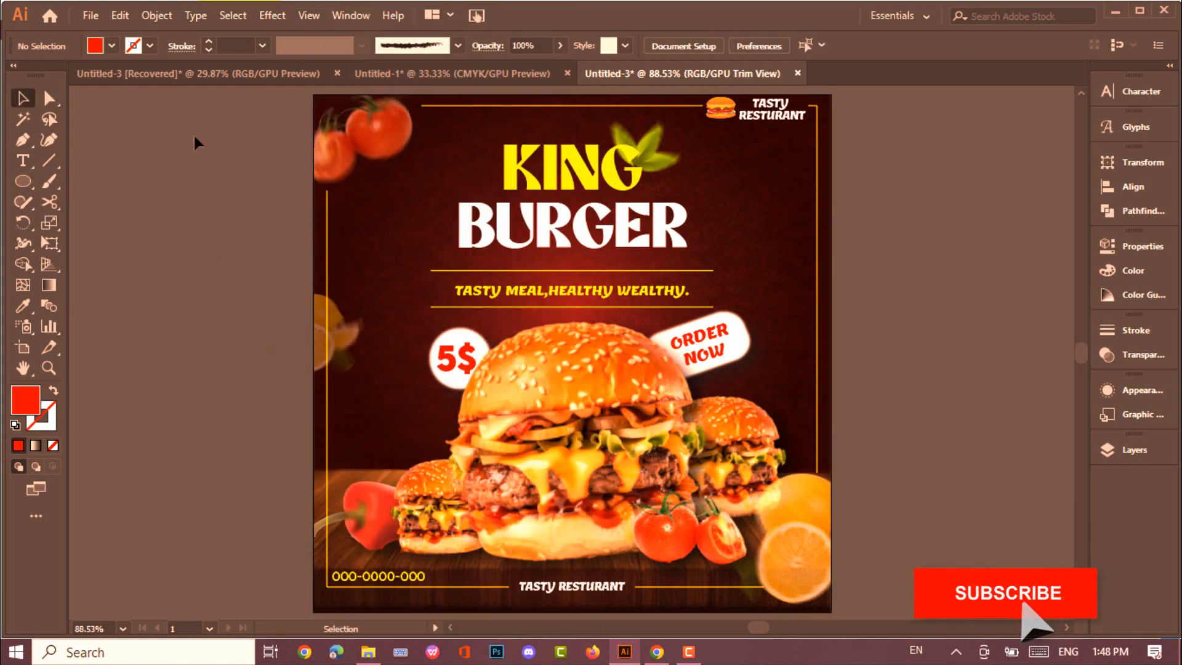
pyautogui.click(431, 609)
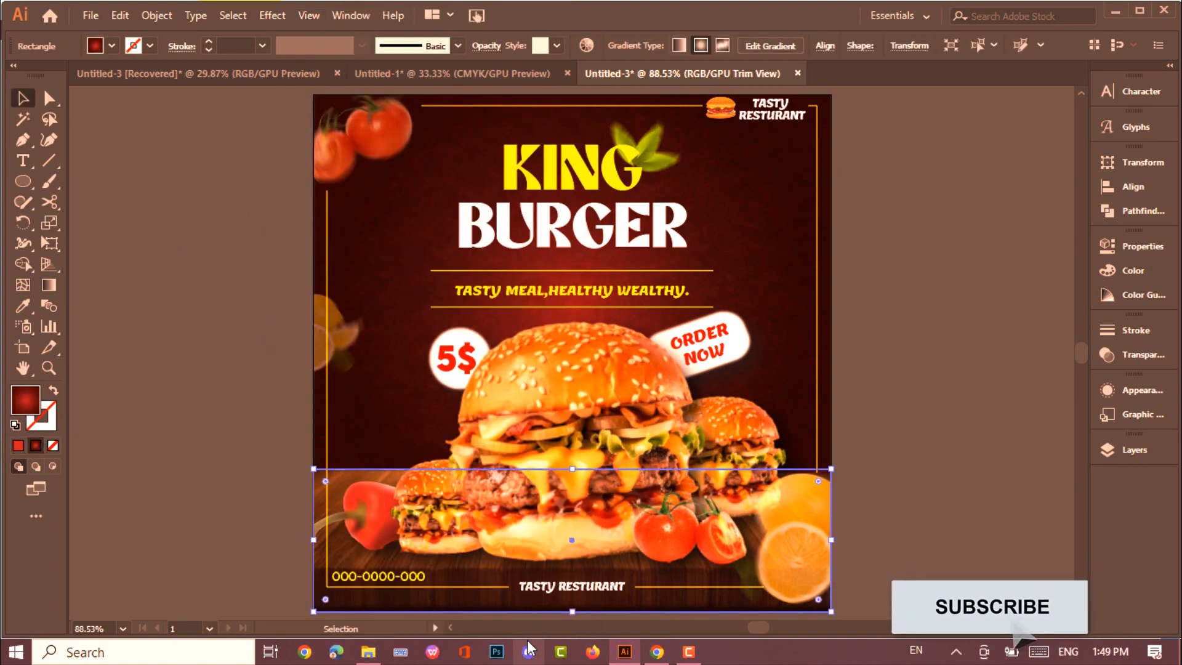
pyautogui.click(260, 510)
# Stretch the frame's lower lines together with the bottom TASTY RESTURANT text slightly downward, leaving the orange slices out of the selection.
pyautogui.click(451, 594)
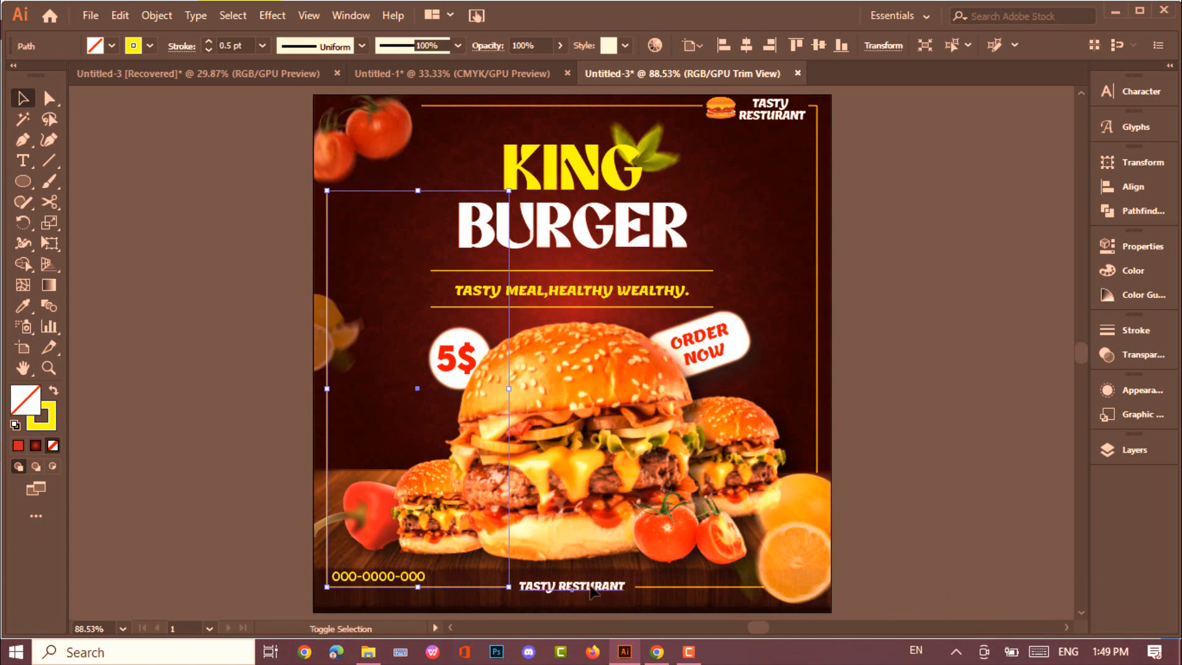
pyautogui.keyDown('shift'); pyautogui.click(645, 596); pyautogui.keyUp('shift')
pyautogui.keyDown('shift'); pyautogui.click(801, 557); pyautogui.keyUp('shift')
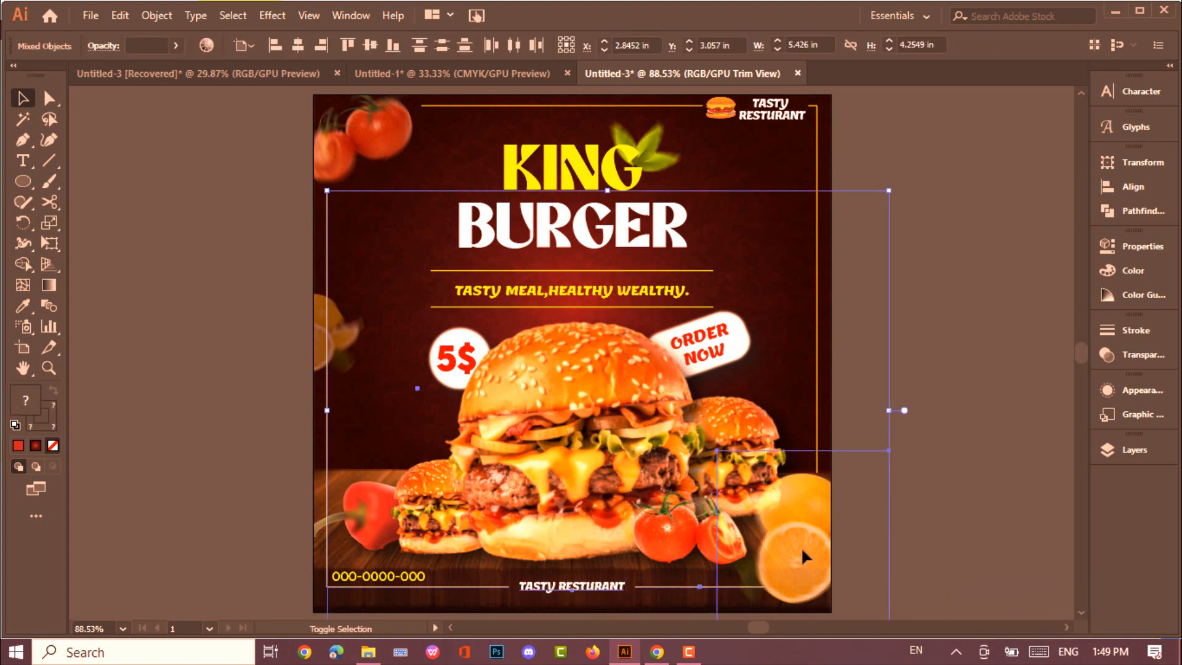
pyautogui.keyDown('shift'); pyautogui.click(800, 557); pyautogui.keyUp('shift')
pyautogui.moveTo(546, 595); pyautogui.dragTo(548, 611)
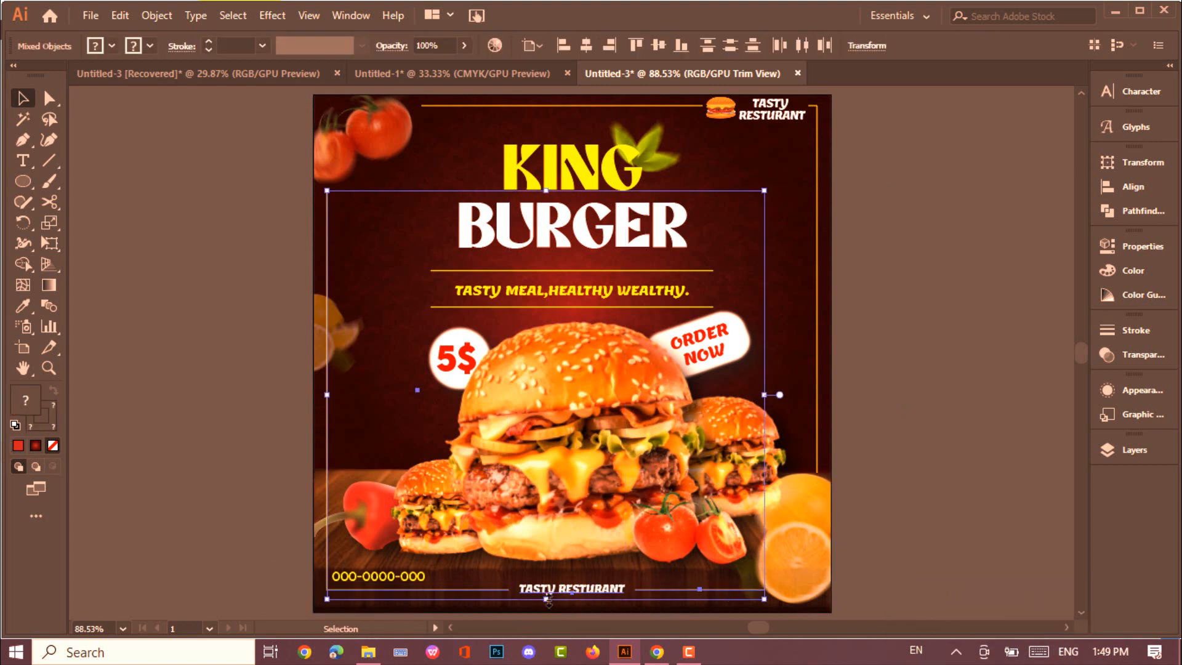
pyautogui.click(921, 434)
pyautogui.click(707, 589)
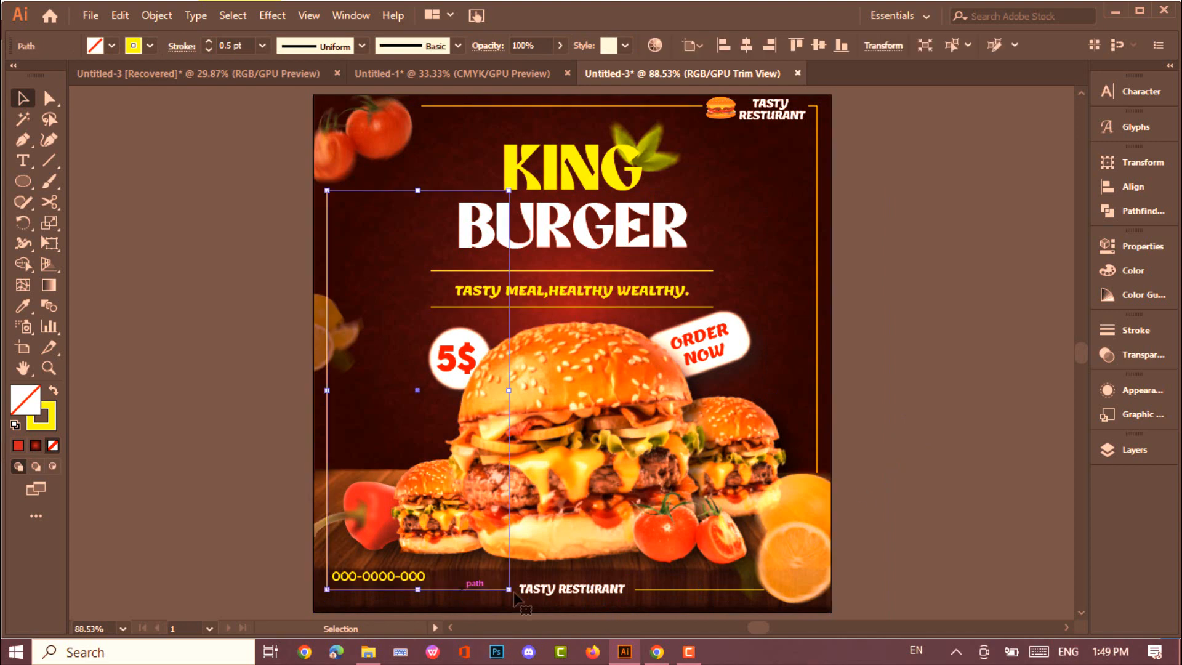